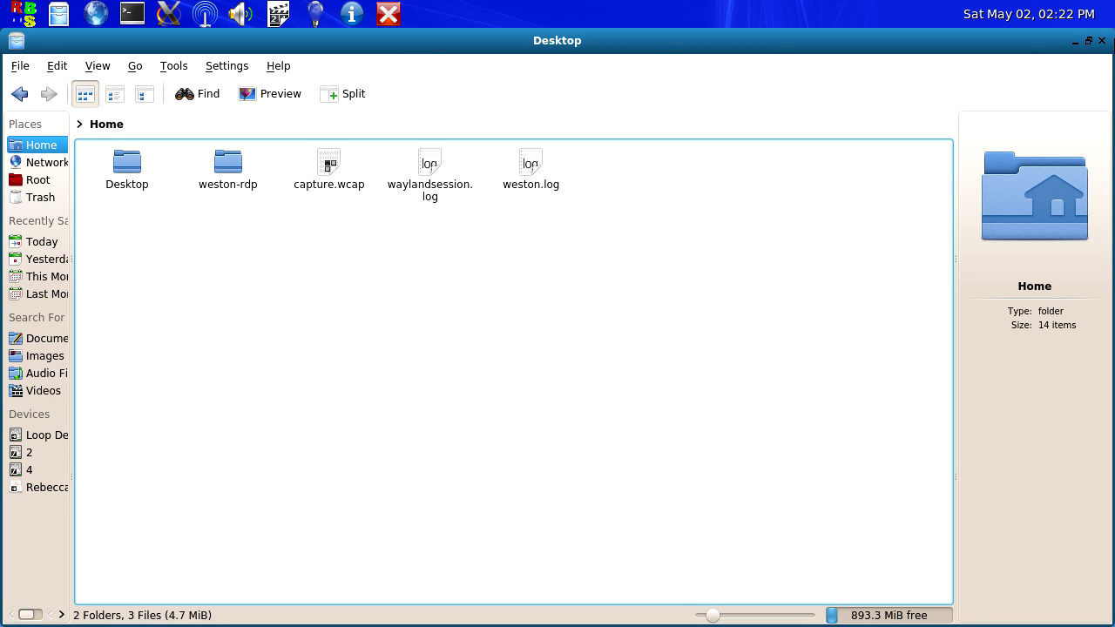
Step: Close the file manager and list the available weston commands in a new, cleared terminal
click(1103, 41)
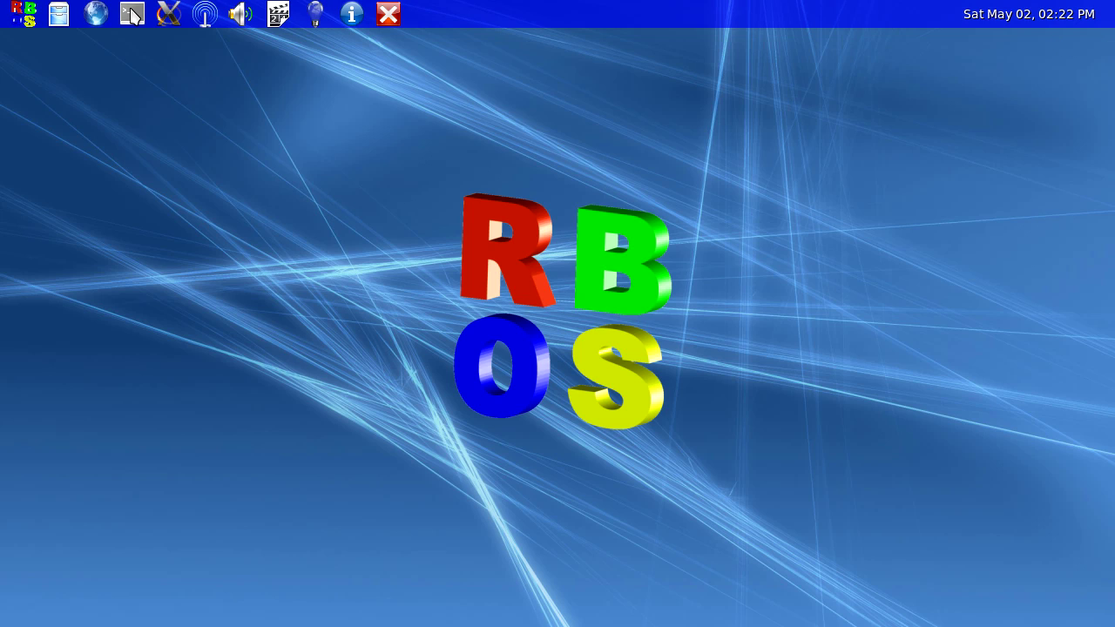
click(134, 18)
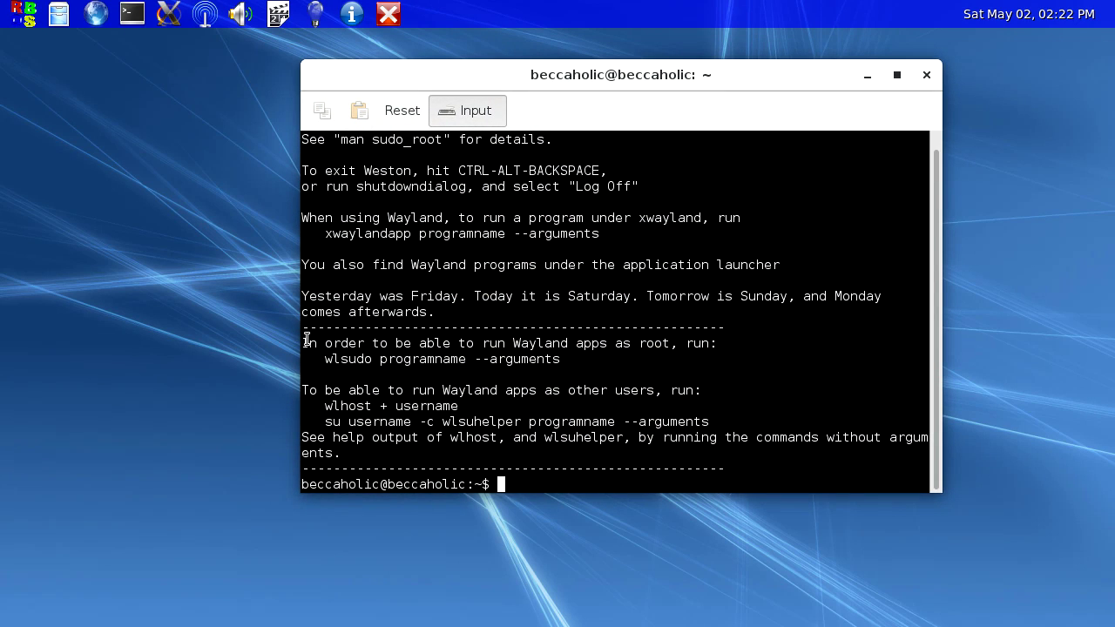
key(ctrl+l)
text(weston)
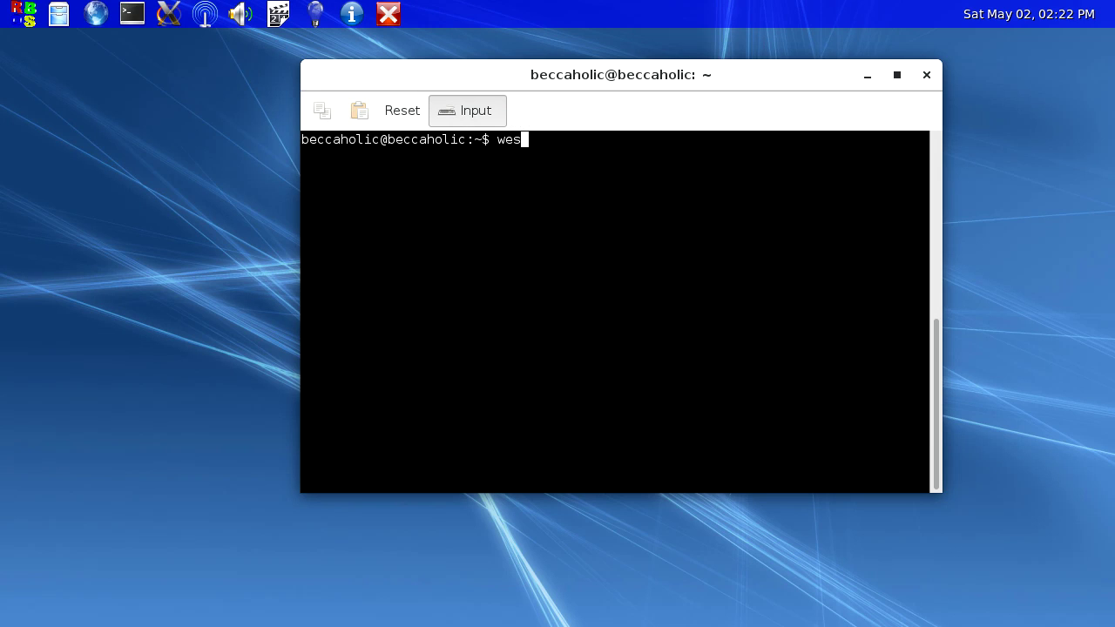
key(Tab)
key(Tab)
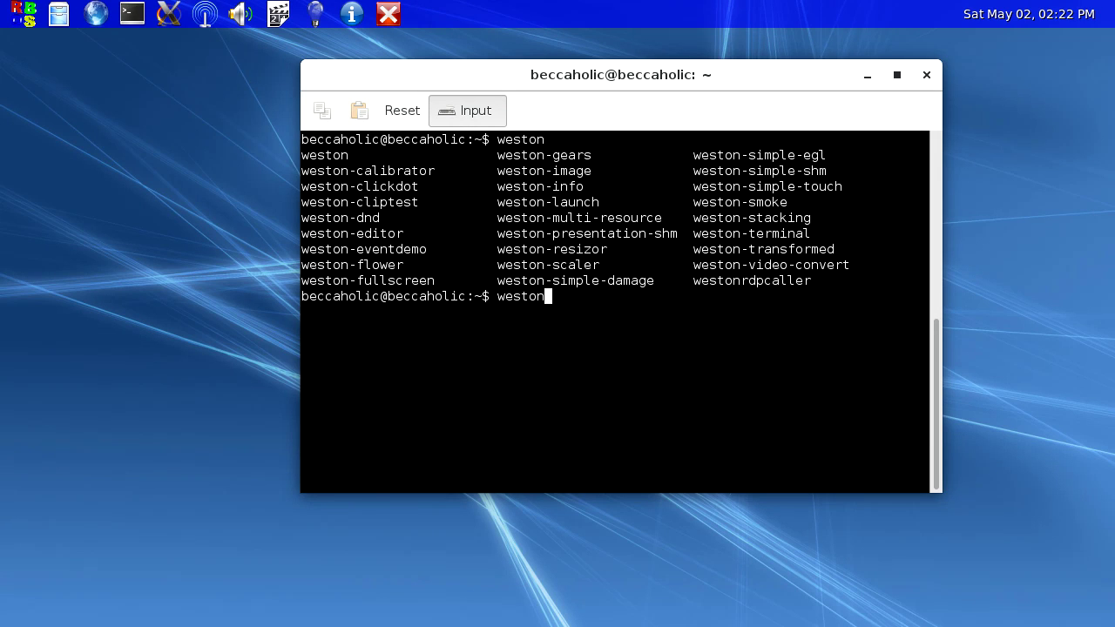
Step: Look up the matching weston-cli commands and launch the weston-clickdot demo from the terminal
text(-c)
key(Tab)
key(Tab)
text(li)
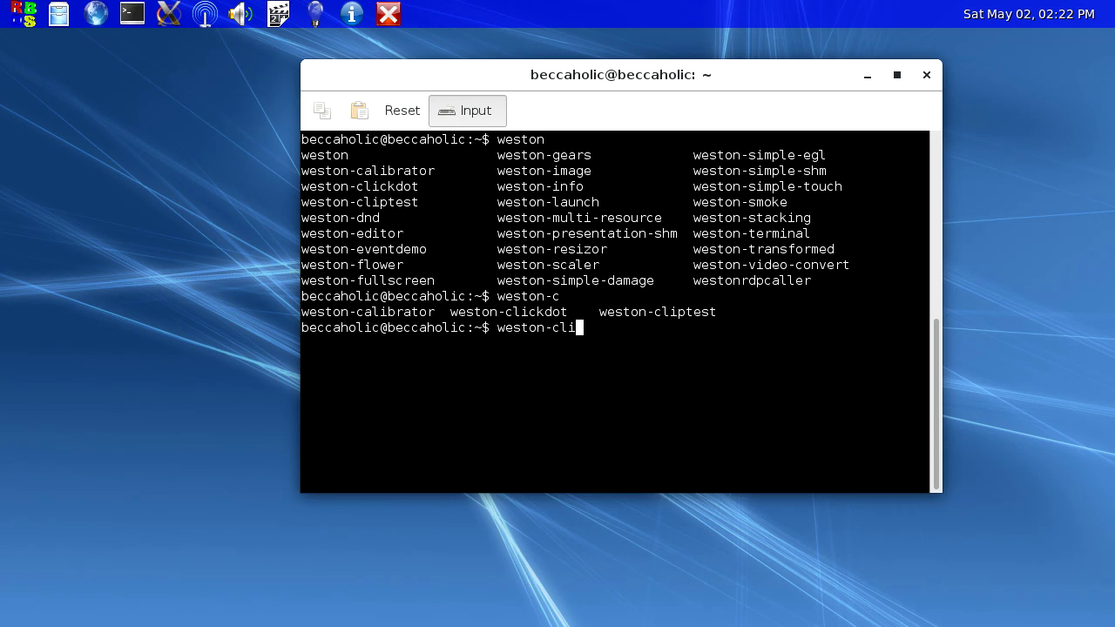
key(Tab)
key(Tab)
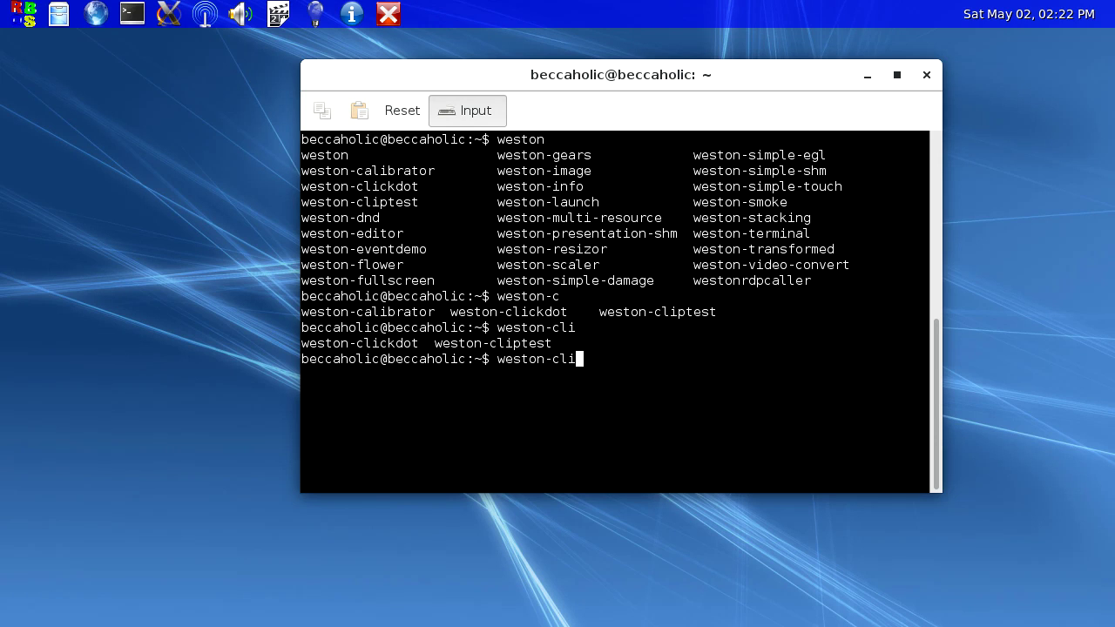
text(ck)
key(Tab)
key(Return)
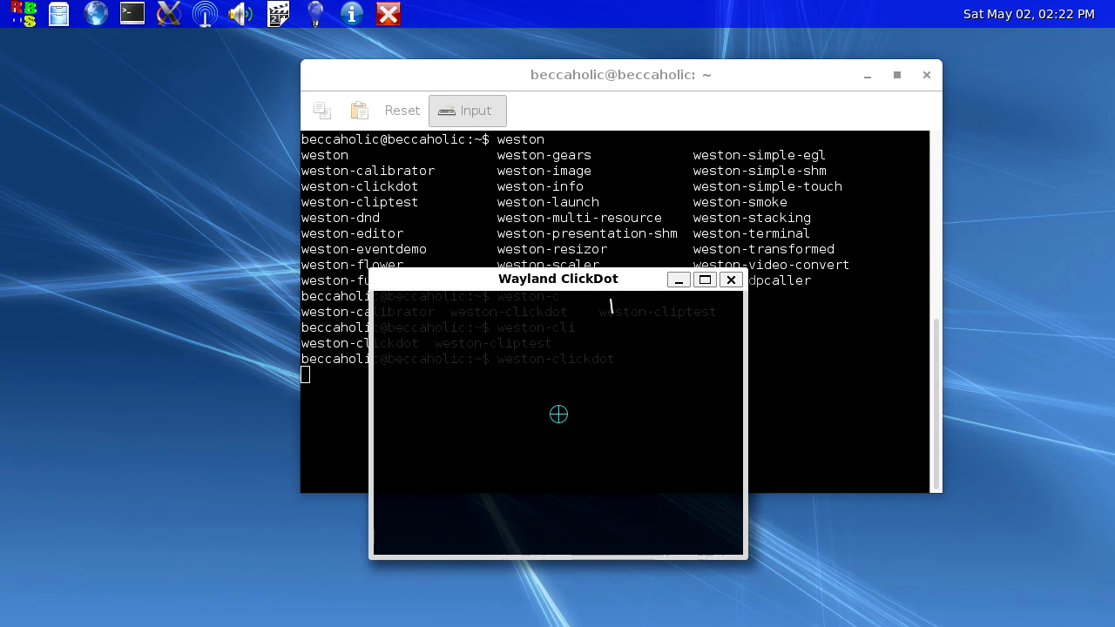
Step: Place the ClickDot marker at seven spots around the canvas while tracing lines, and close the demo
click(607, 383)
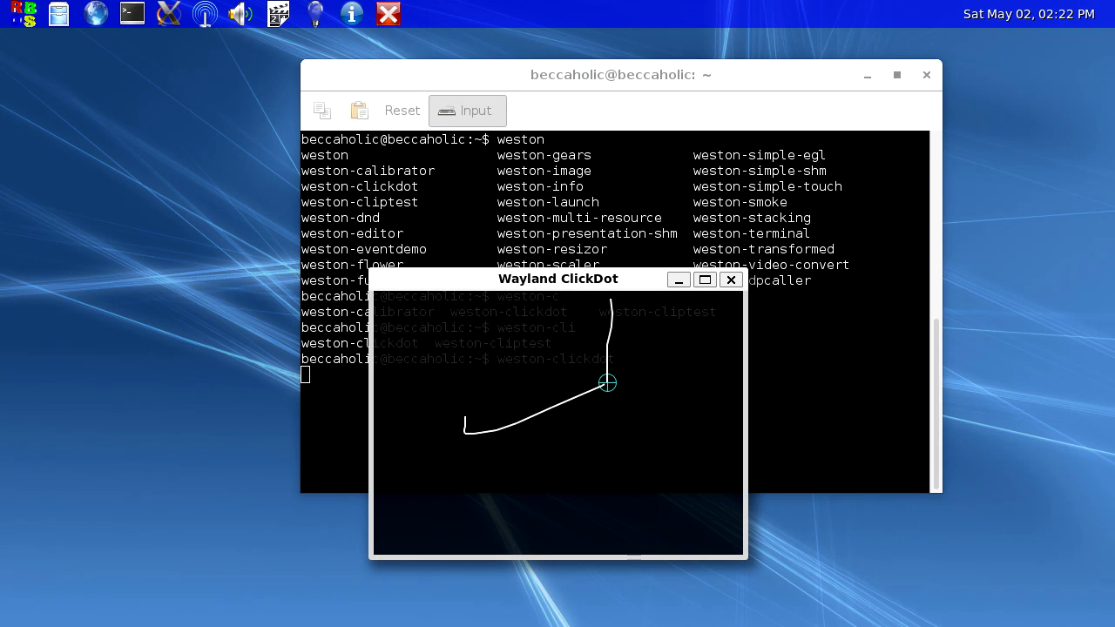
click(465, 417)
click(403, 324)
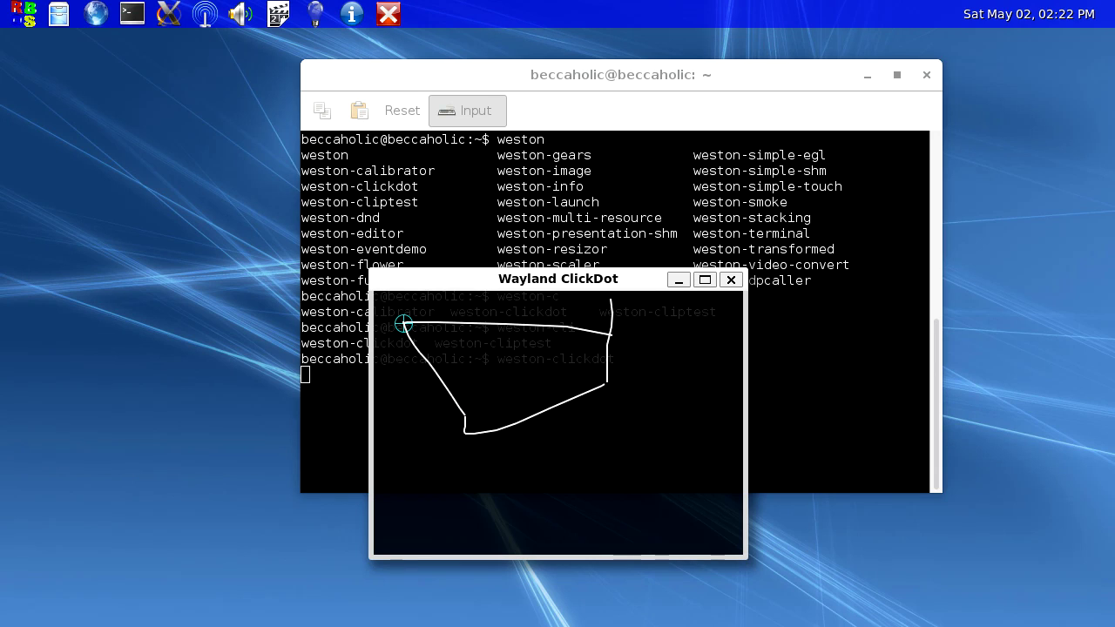
click(708, 374)
click(644, 517)
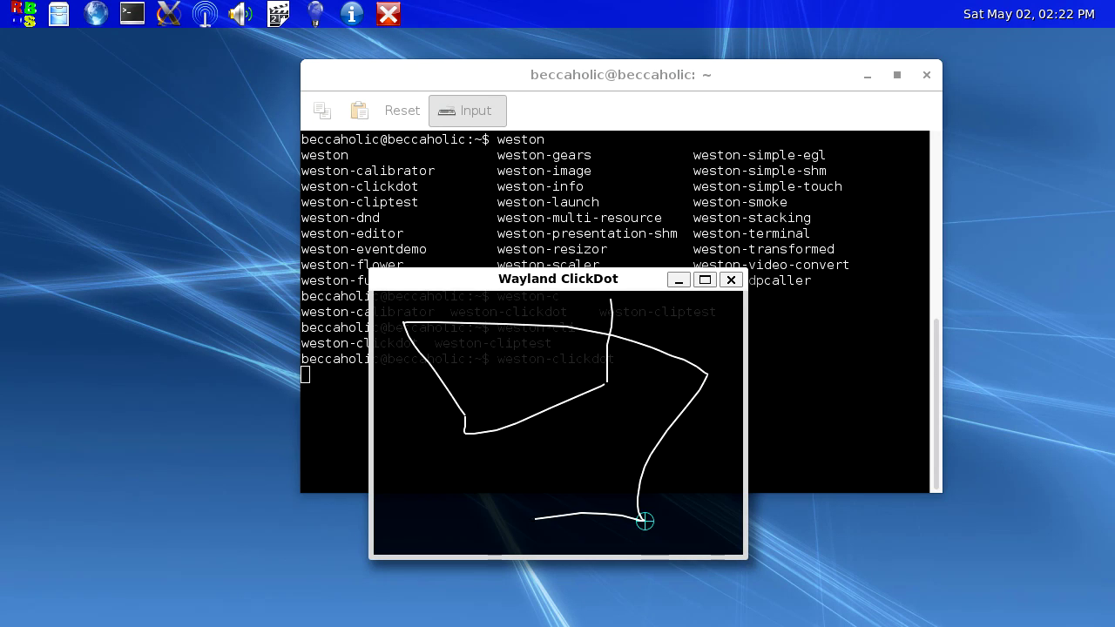
click(439, 525)
click(407, 437)
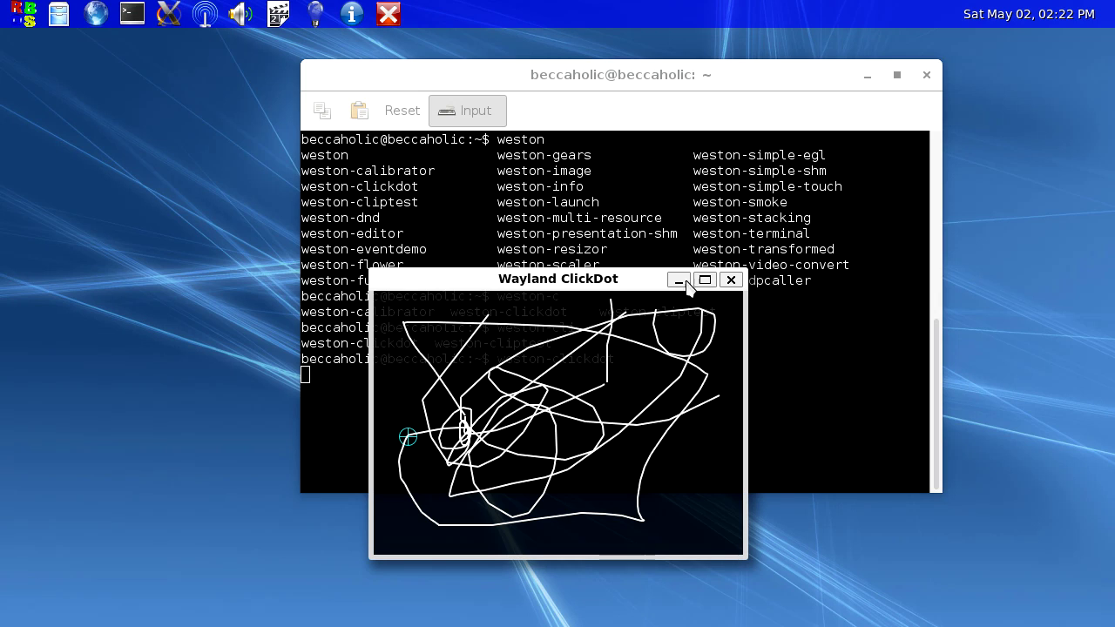
click(731, 279)
Step: List the weston commands again and start a nested compositor with the plain weston command
text(weston)
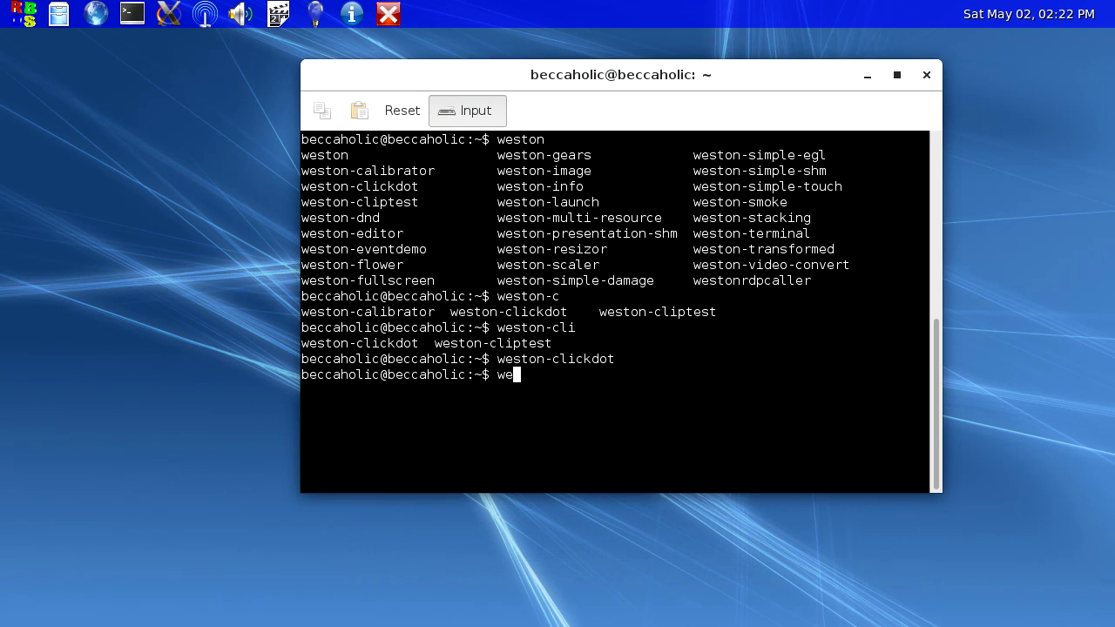
key(Tab)
key(Tab)
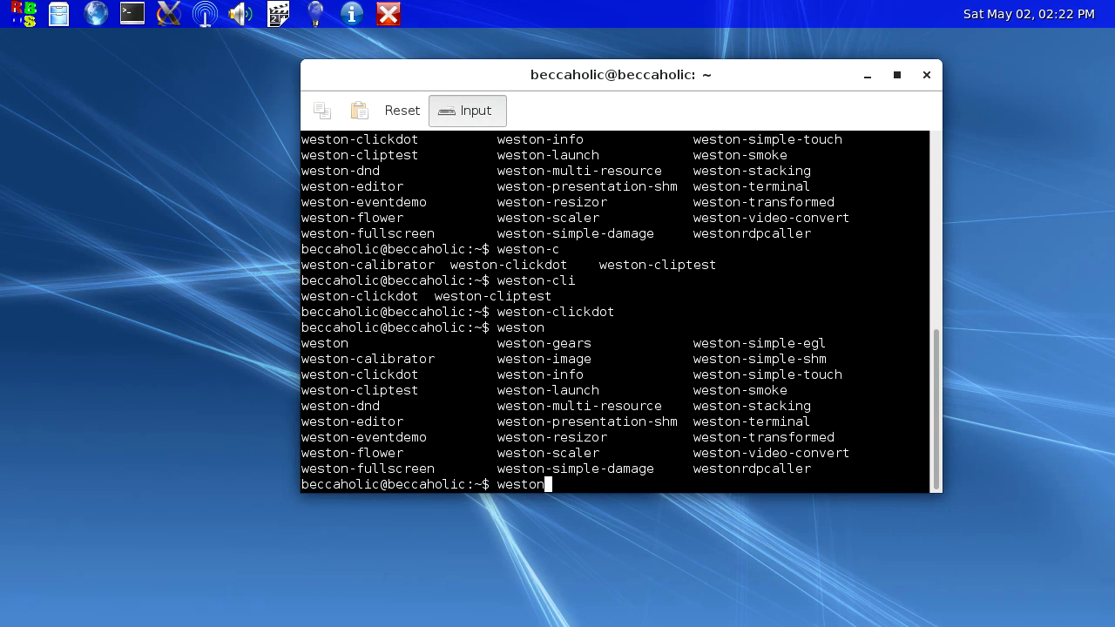
text(-)
key(BackSpace)
key(Return)
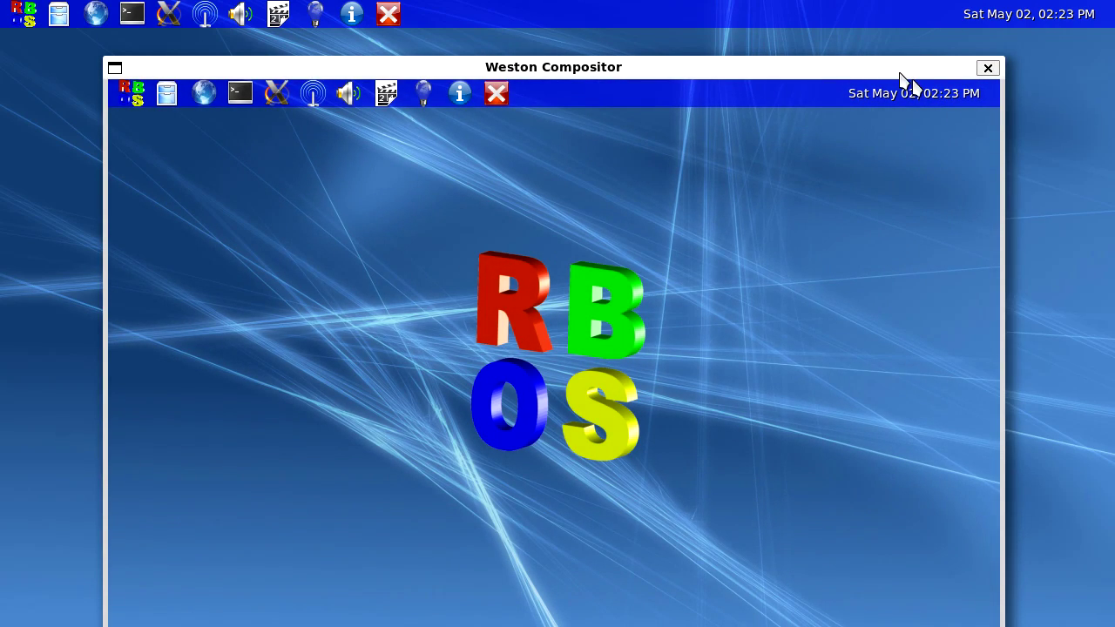
Step: Read the welcome and help dialogs inside the nested Weston desktop, and close the compositor to return to the prompt
drag(901, 71, 876, 88)
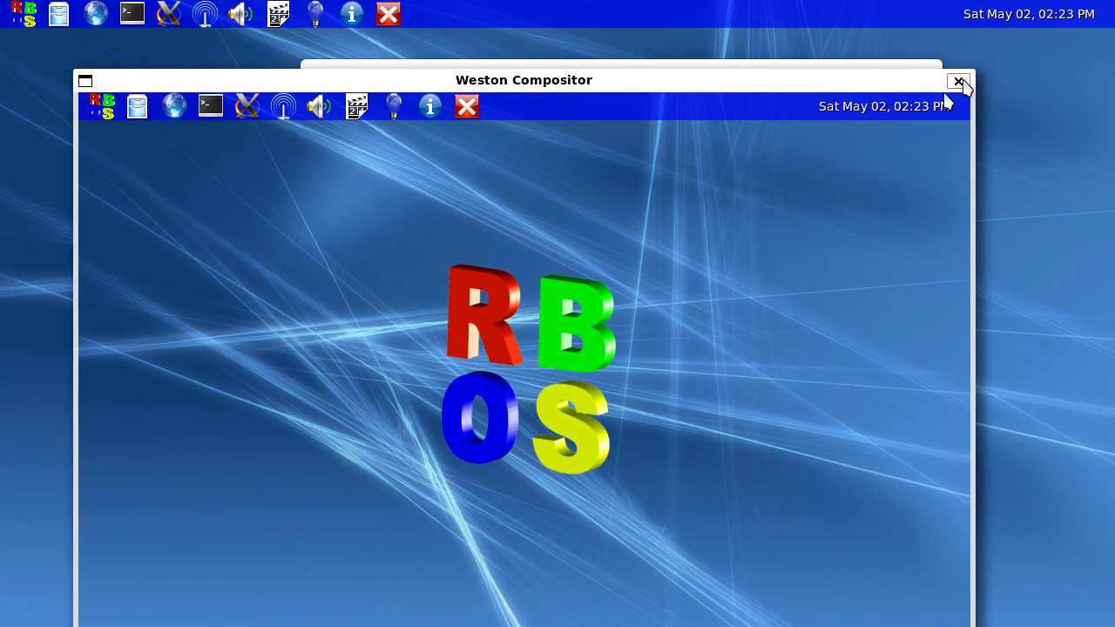
click(424, 106)
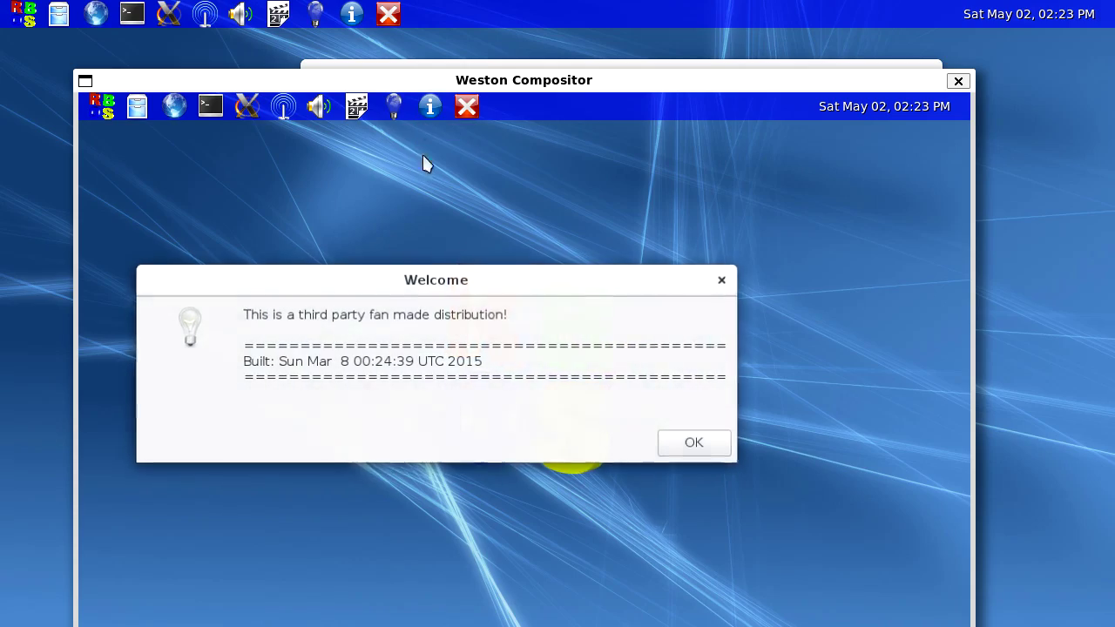
click(675, 446)
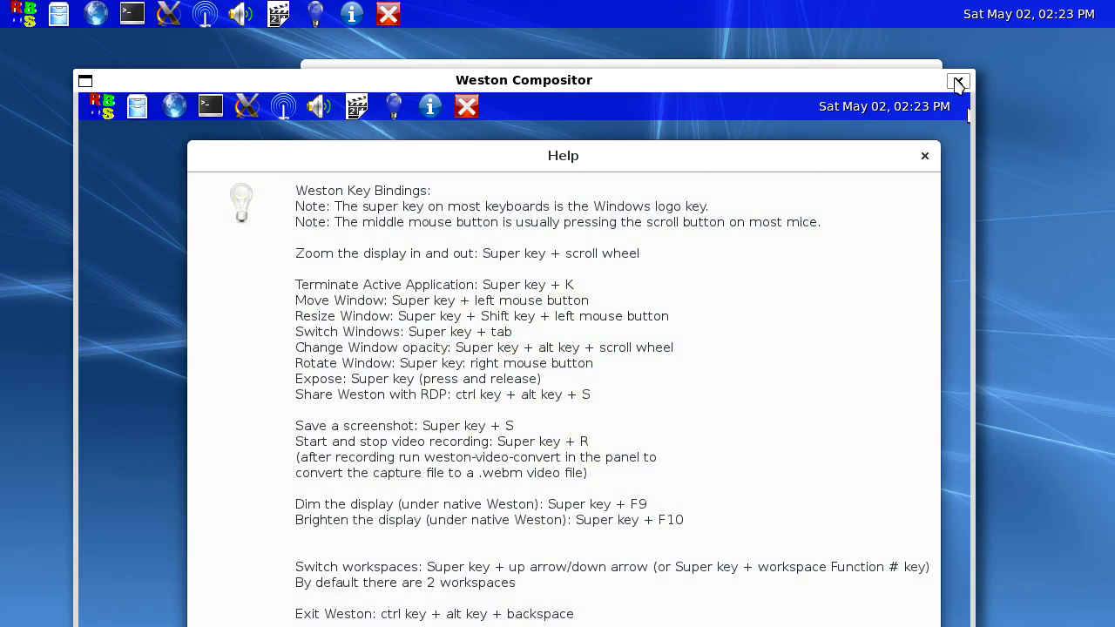
click(958, 82)
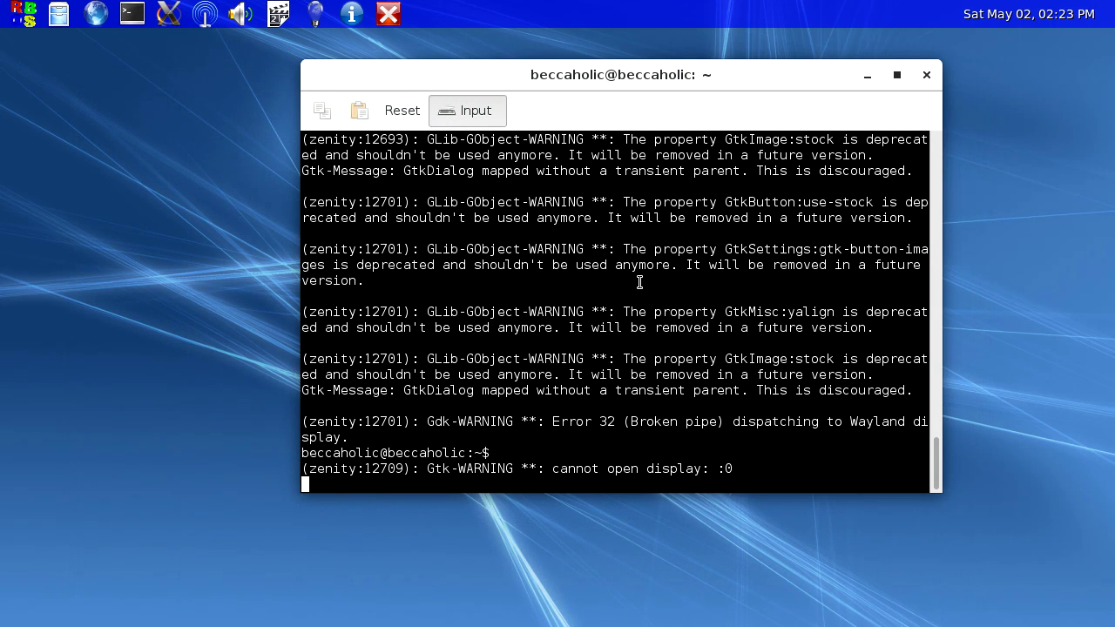
key(ctrl+c)
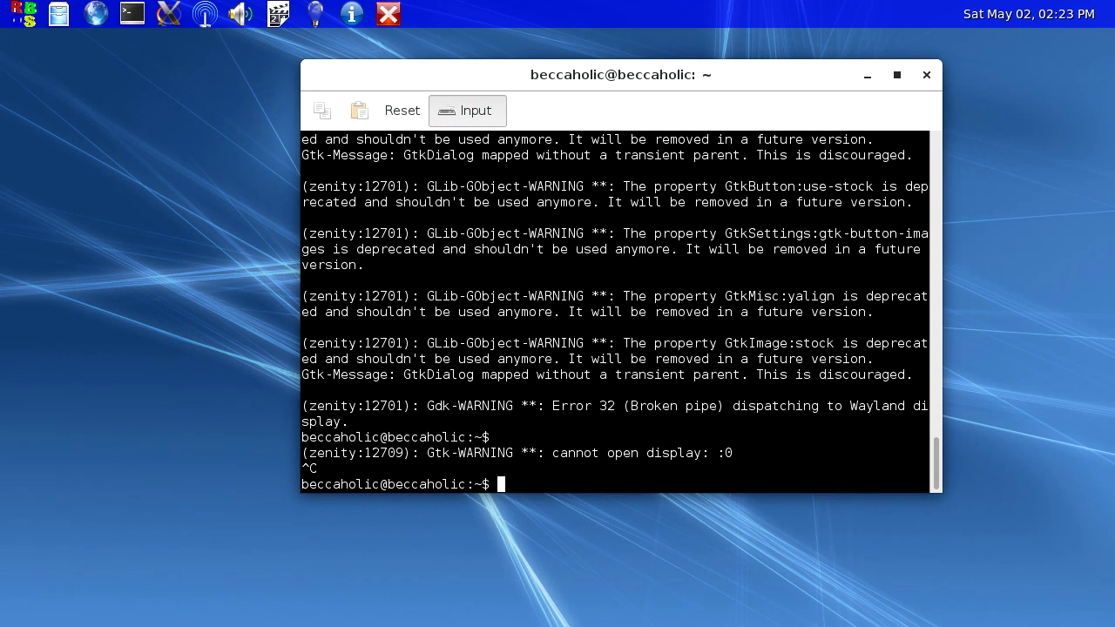
Step: List the weston commands and launch the weston-dnd drag and drop demo from the terminal
text(we)
key(Tab)
key(Tab)
key(Tab)
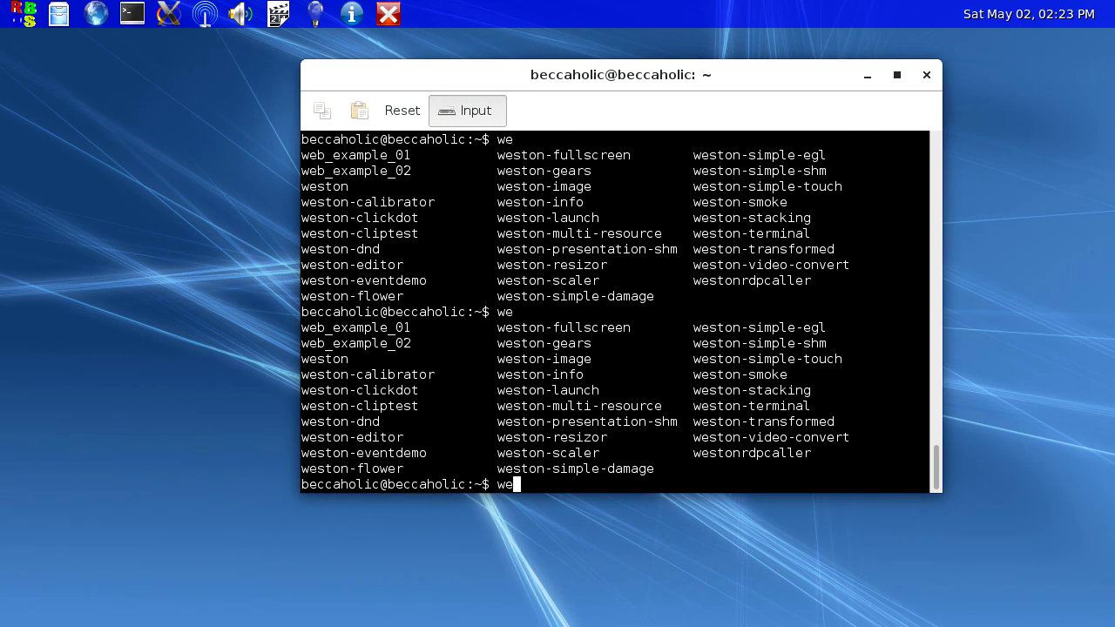
text(ston)
key(Tab)
key(Tab)
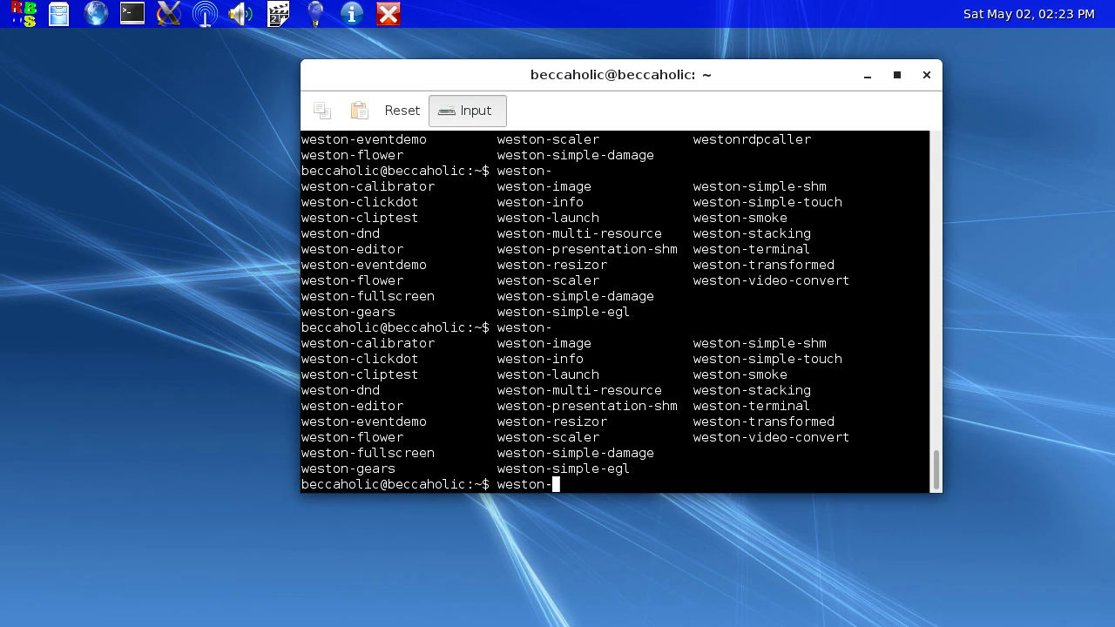
text(dnd)
key(Return)
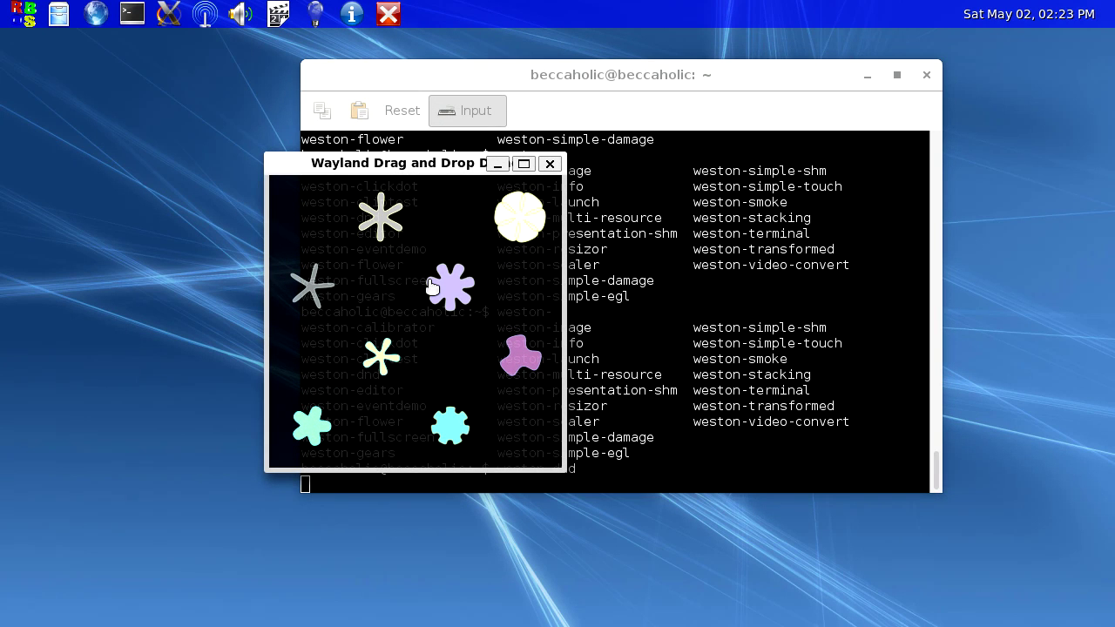
Step: Rearrange the flower shapes into a vertical column with two shapes beside it, and close the drag and drop demo
drag(432, 289, 360, 310)
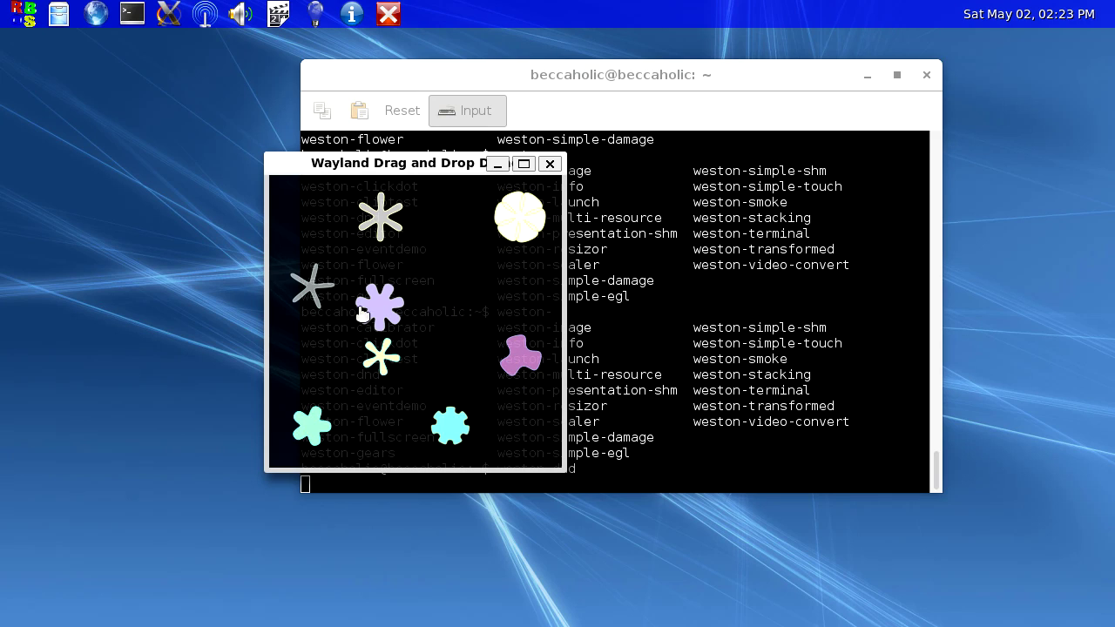
drag(442, 436, 389, 440)
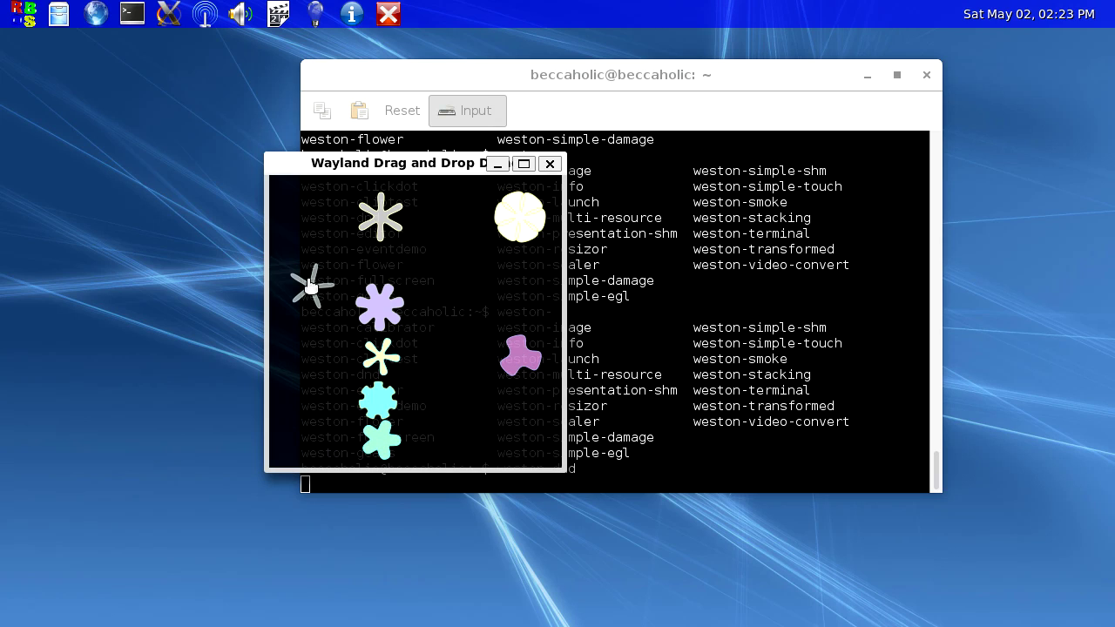
drag(310, 286, 380, 262)
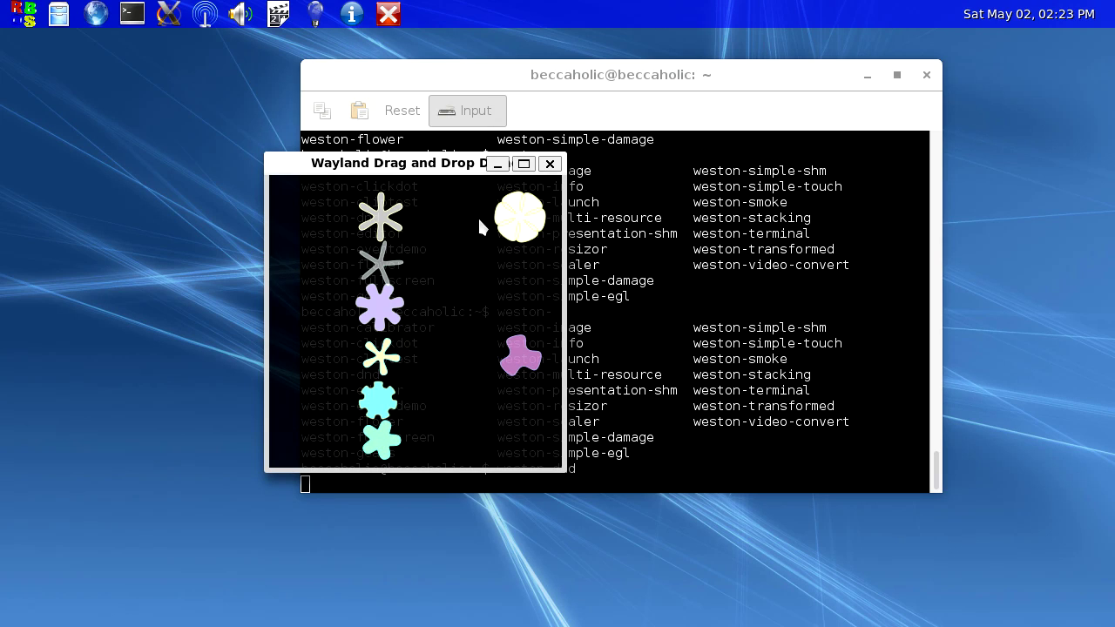
drag(529, 219, 440, 211)
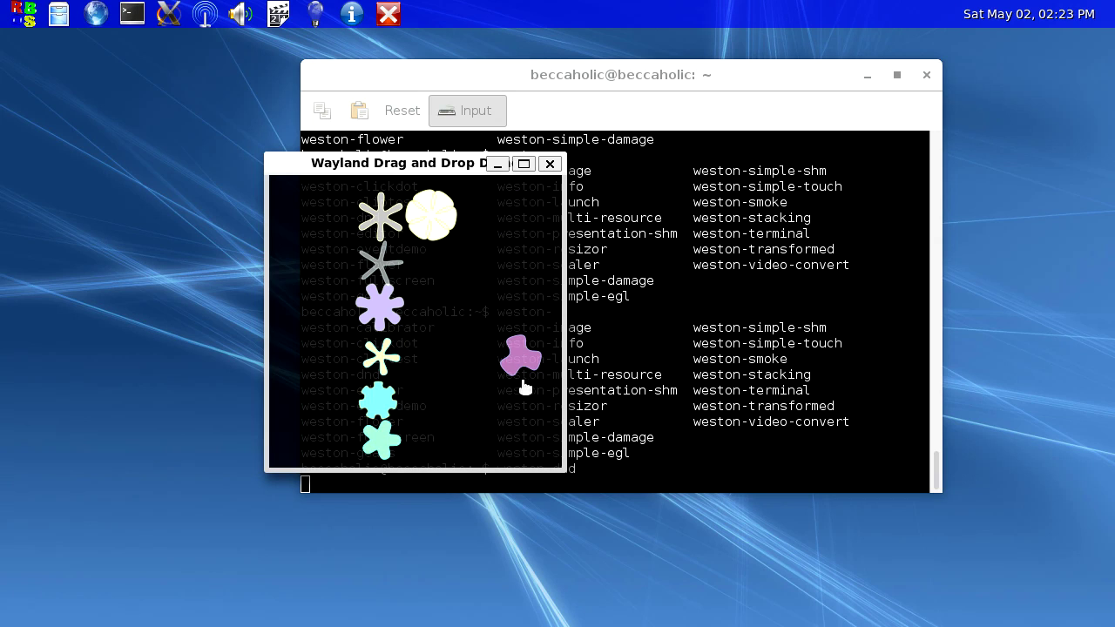
drag(527, 364, 443, 270)
click(550, 165)
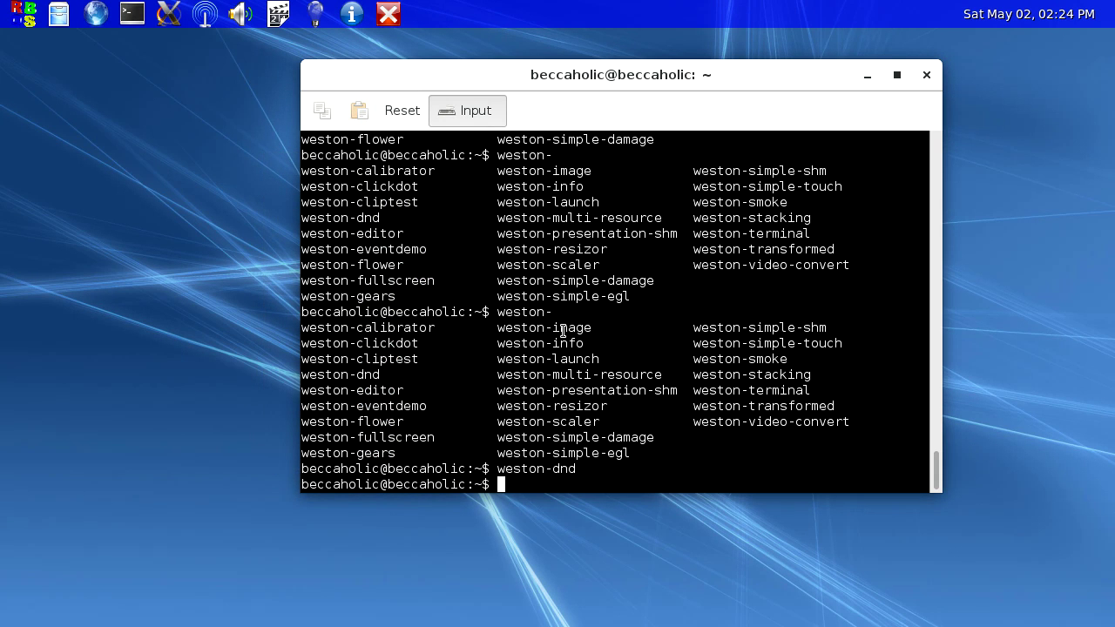
Step: Launch the weston-editor demo from the terminal
text(weston-ed)
key(Tab)
key(Return)
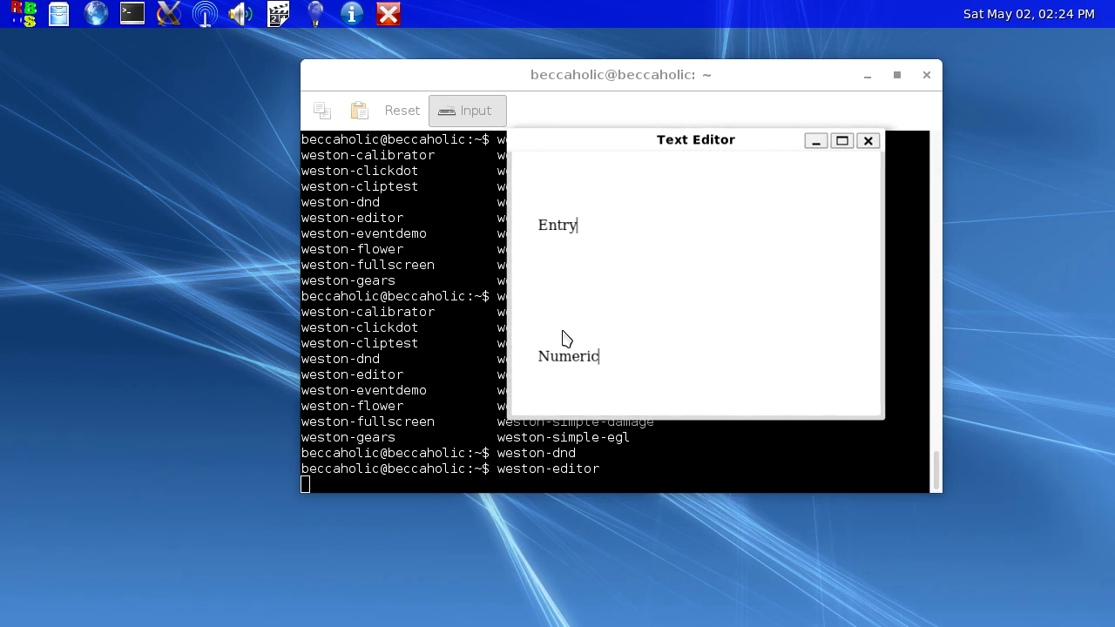
Step: Append "Testt 1" to the Entry field and "23" to the Numeric field, and close the text editor
click(630, 218)
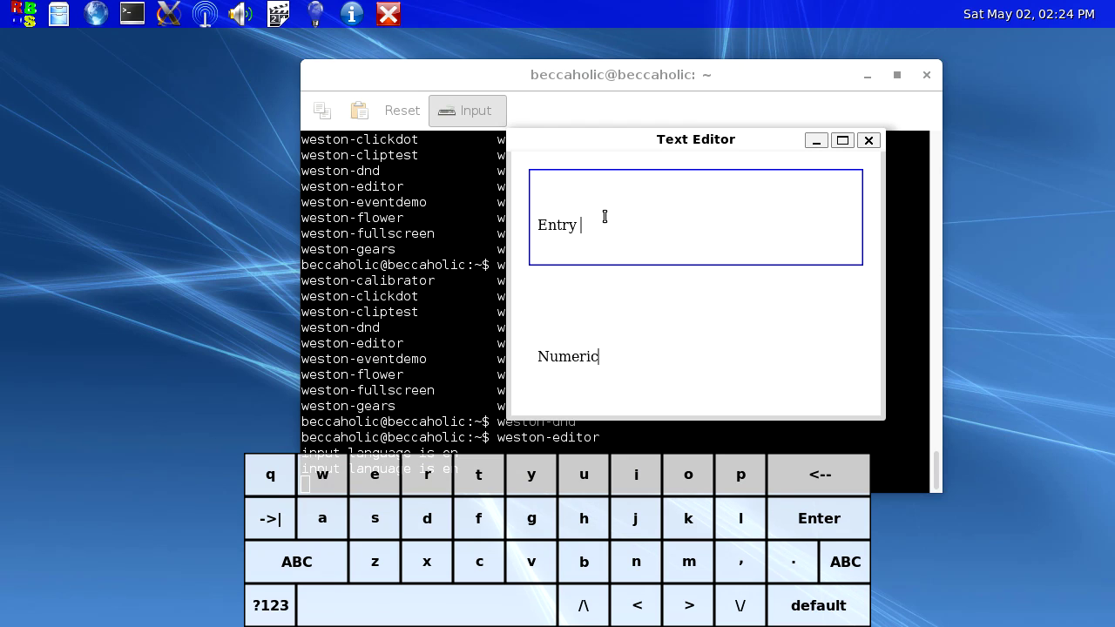
text(T)
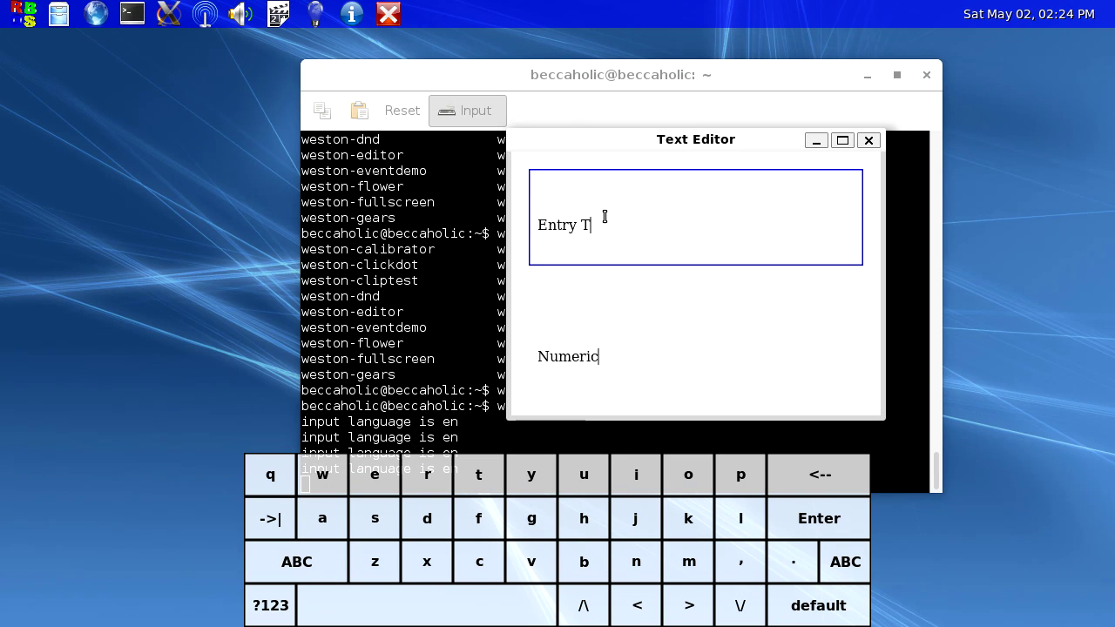
text(estt )
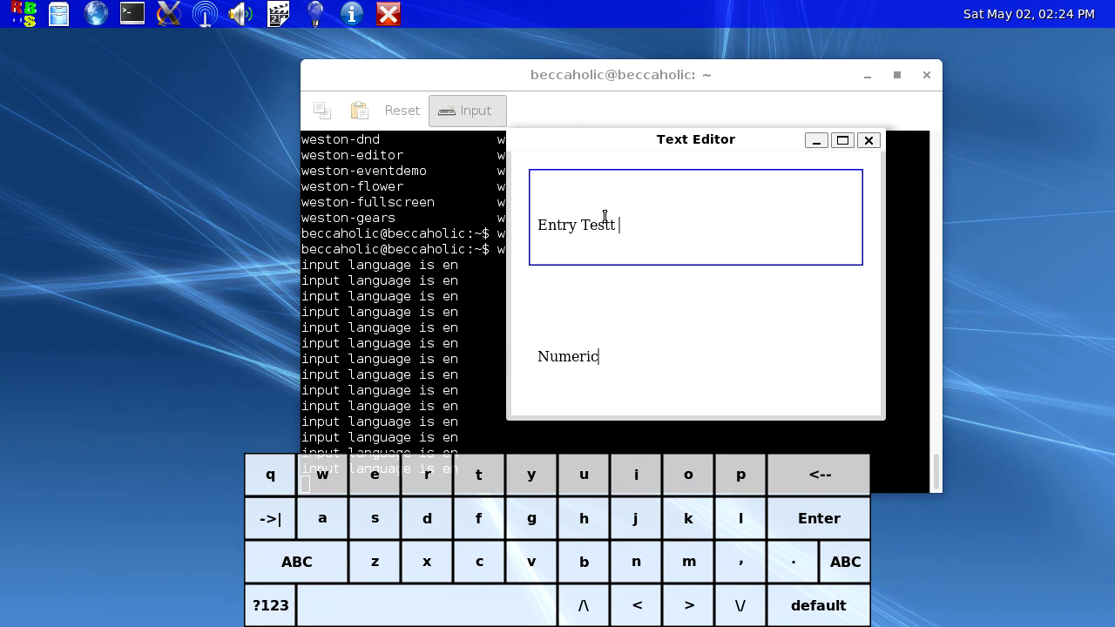
text(1)
click(641, 362)
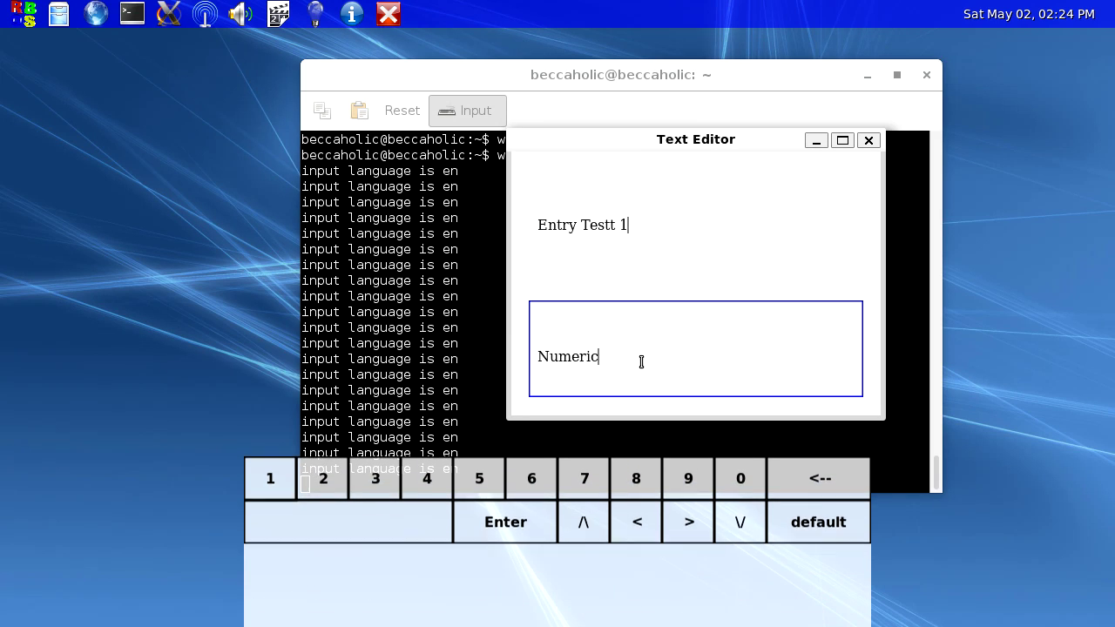
text(23)
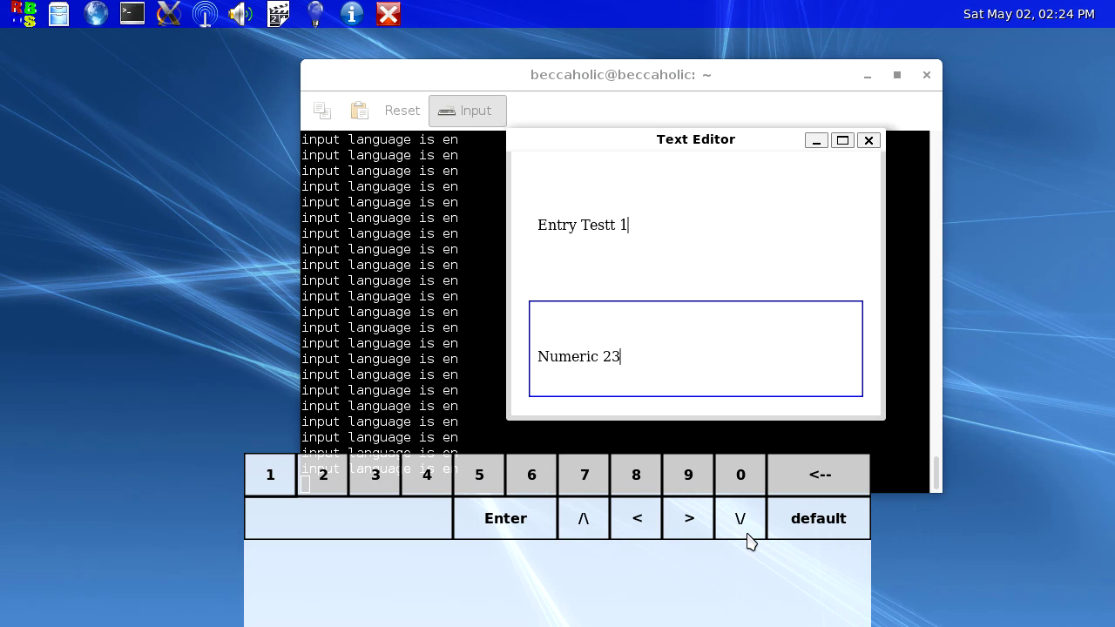
click(847, 527)
click(867, 139)
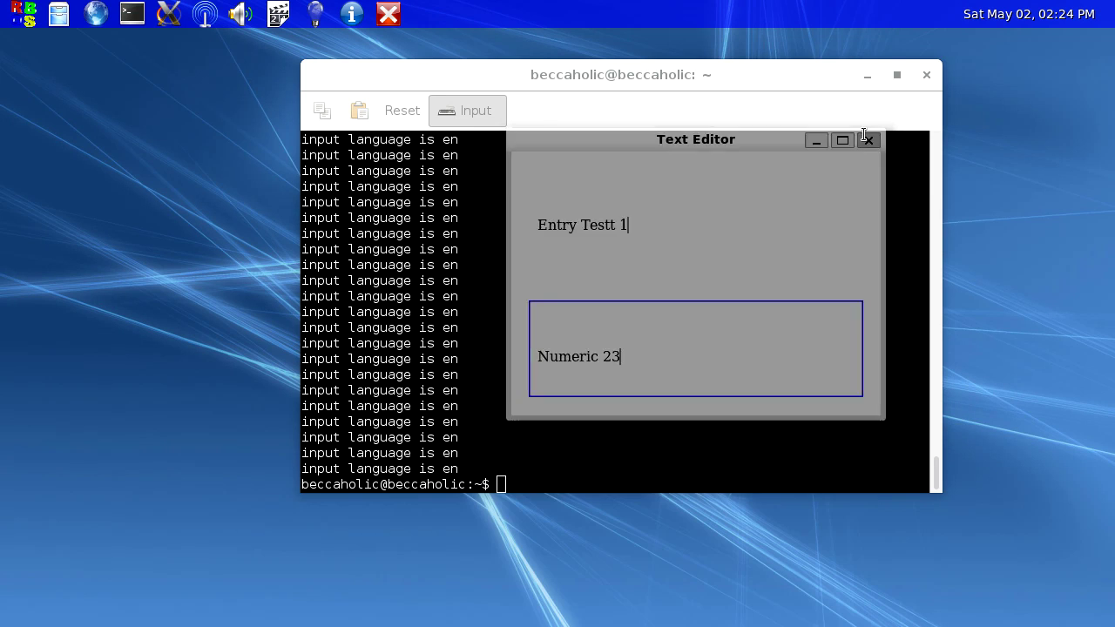
Step: List the weston commands and launch the weston-eventdemo program from the terminal
click(677, 281)
text(wes)
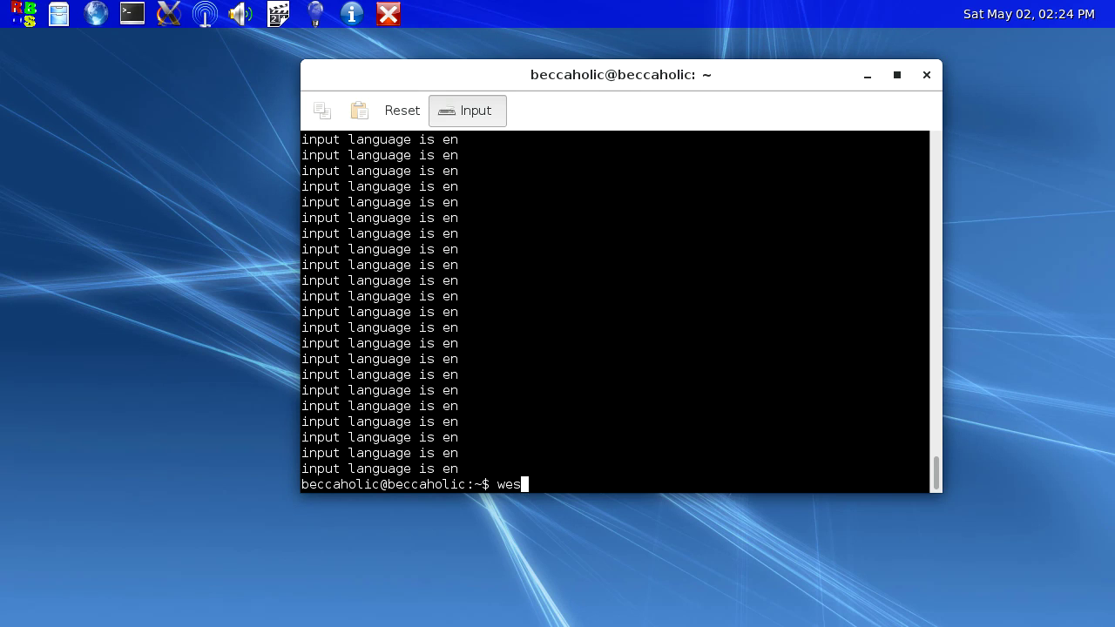
key(Tab)
key(Tab)
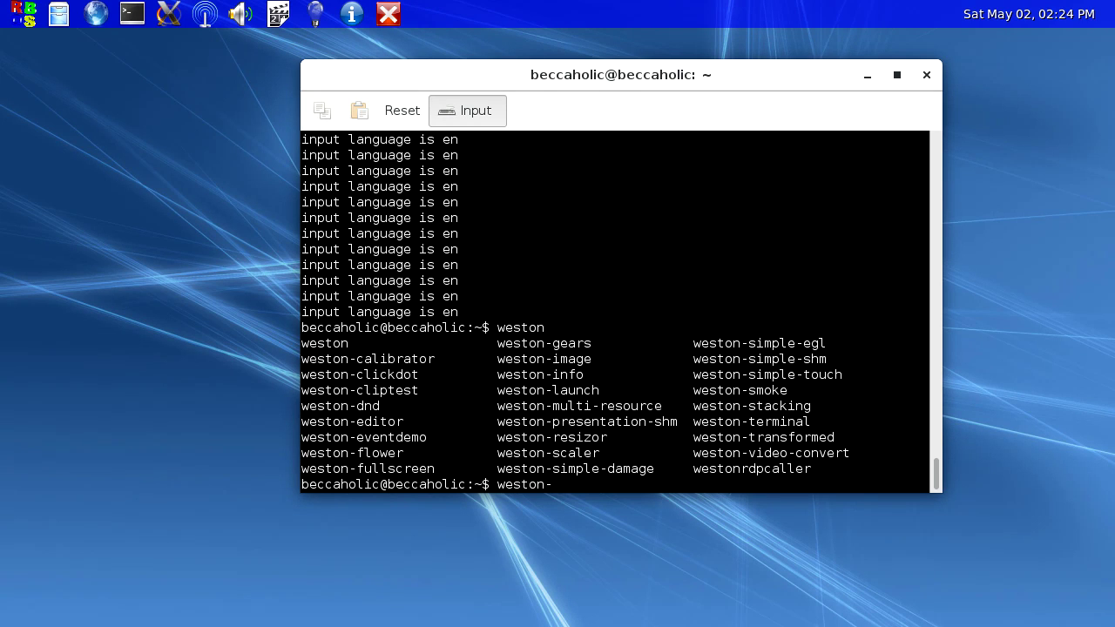
text(-en)
key(BackSpace)
text(v)
key(Tab)
key(Return)
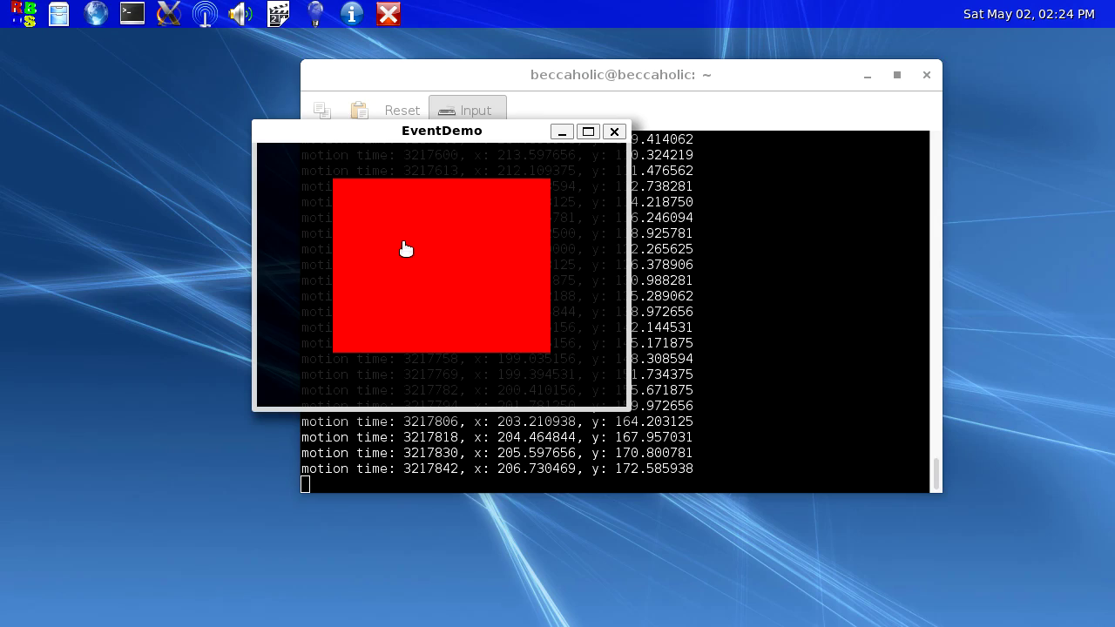
Step: Trigger a few pointer button events inside the red rectangle, and close the EventDemo window
click(406, 250)
click(472, 313)
click(473, 314)
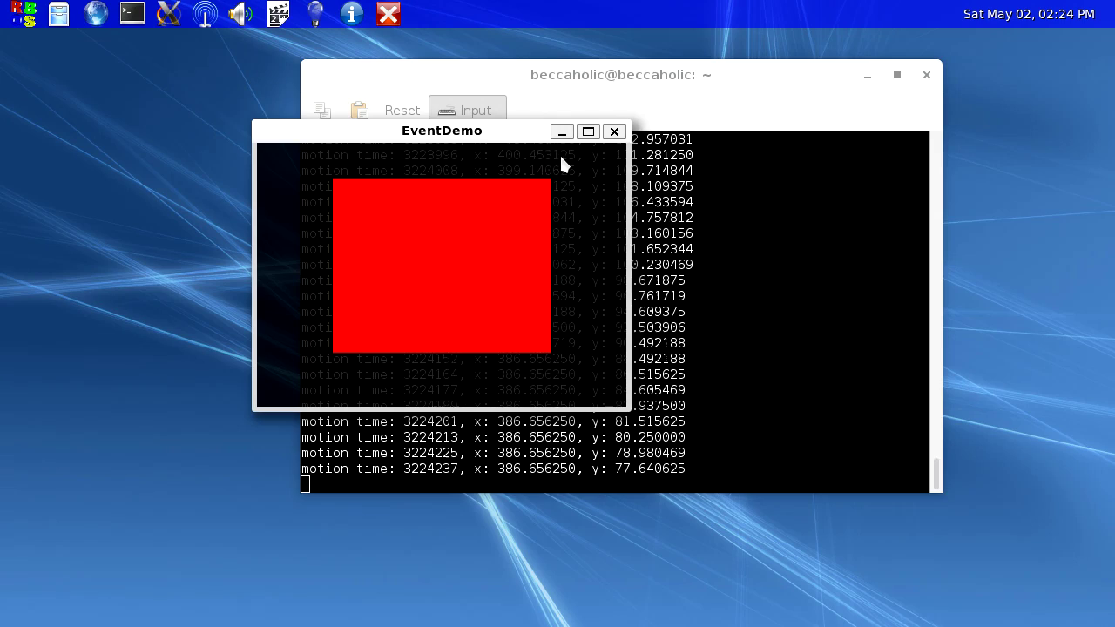
click(614, 132)
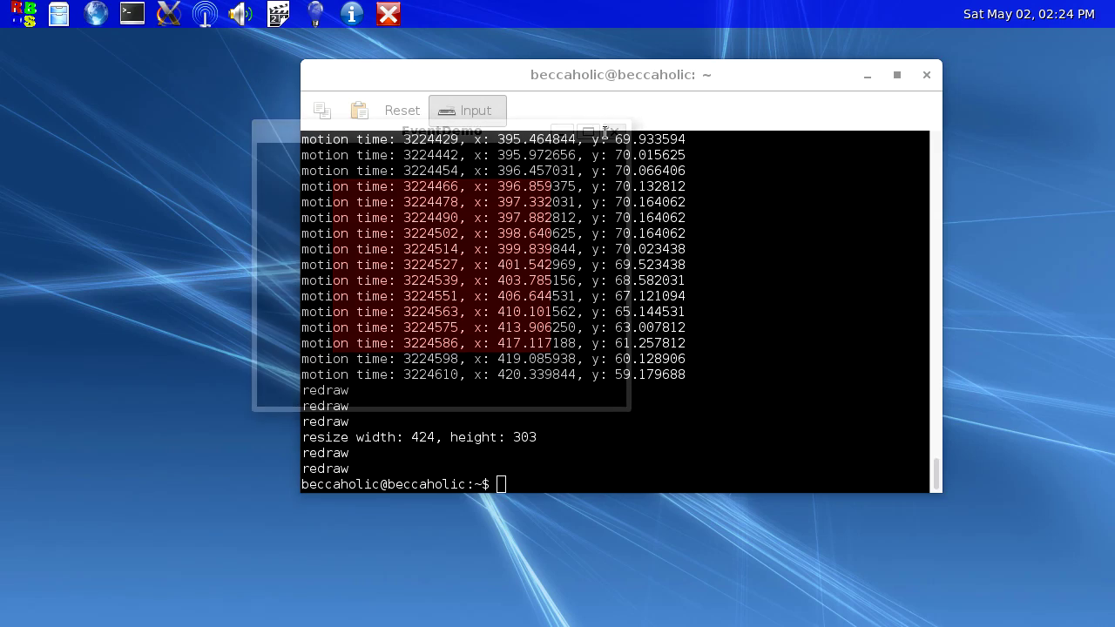
Step: List the commands starting with "we" and launch the weston-flower demo from the terminal
text(we)
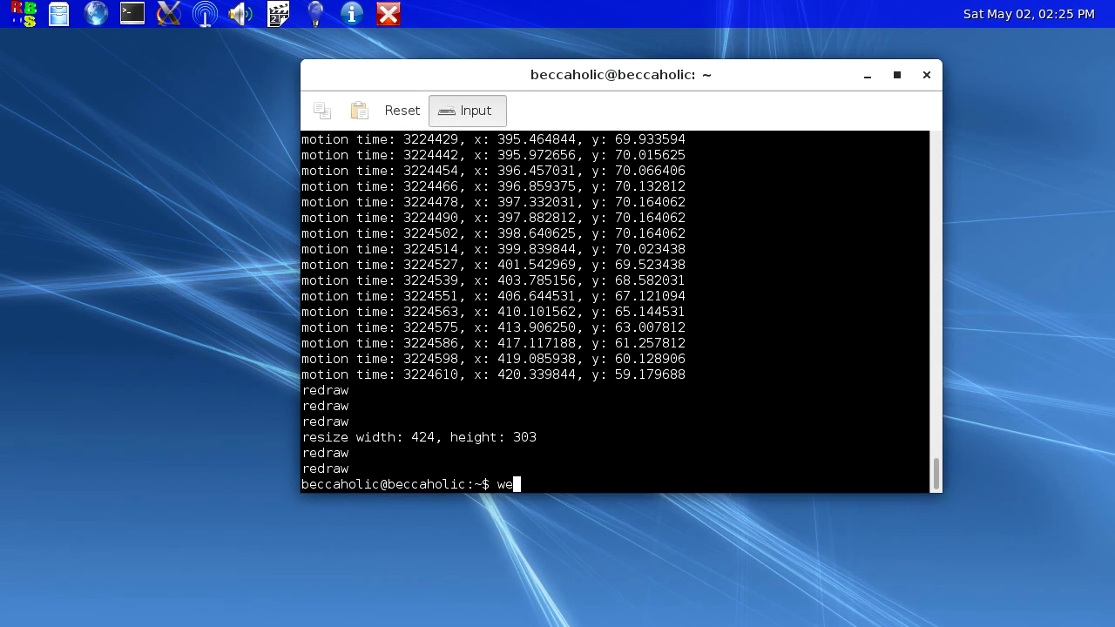
key(Tab)
key(Tab)
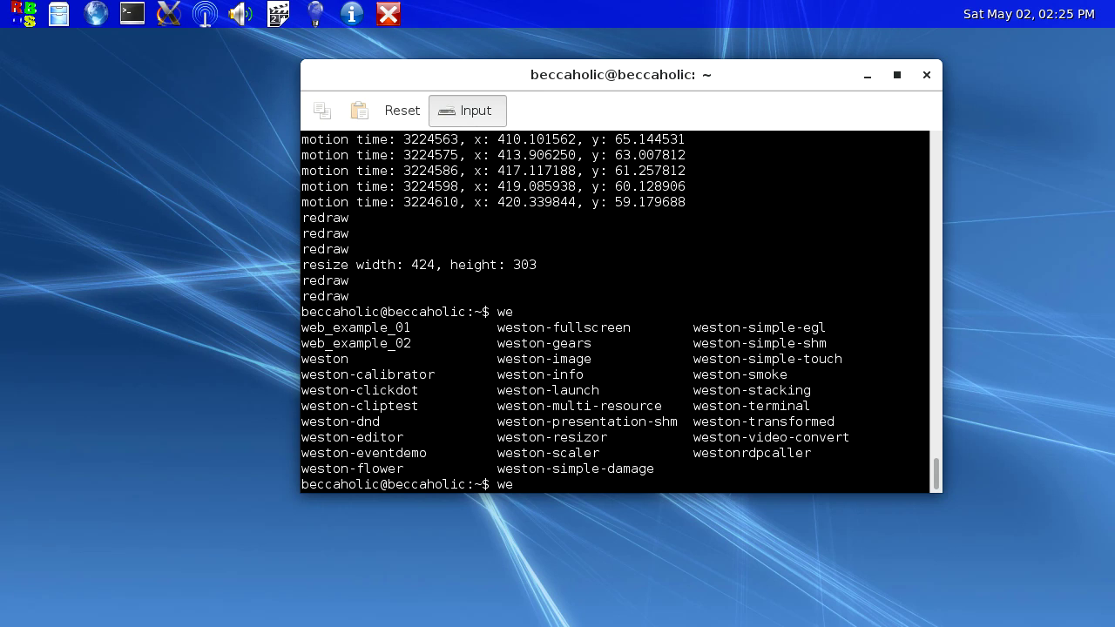
text(ston-flower)
key(Return)
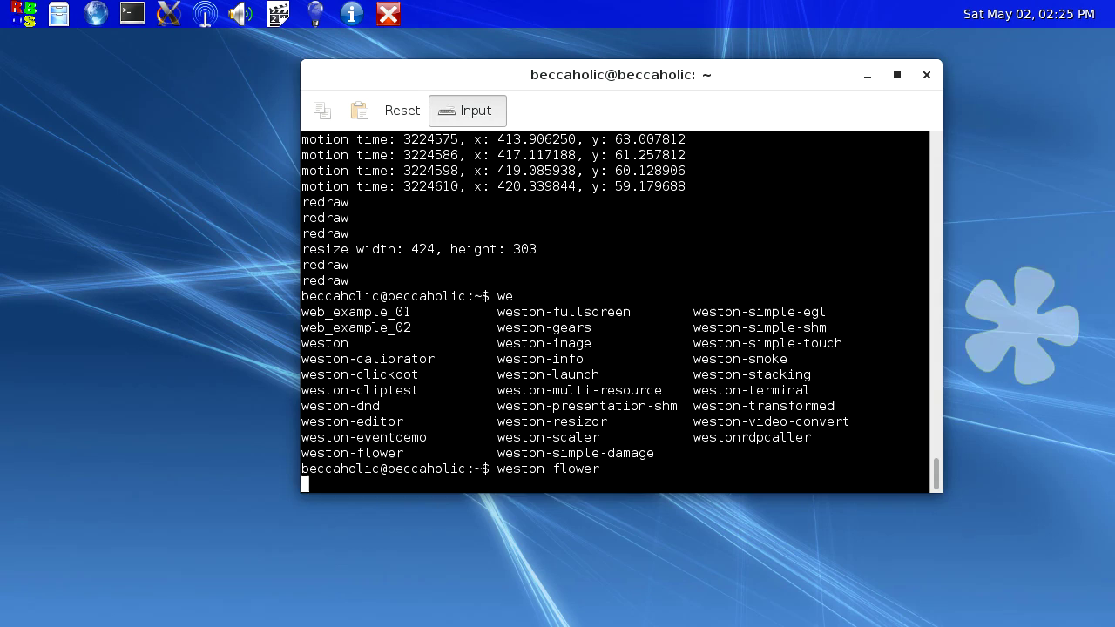
Step: Cycle the desktop flower repeatedly through new shapes and colours, and interrupt weston-flower in the terminal
click(1010, 319)
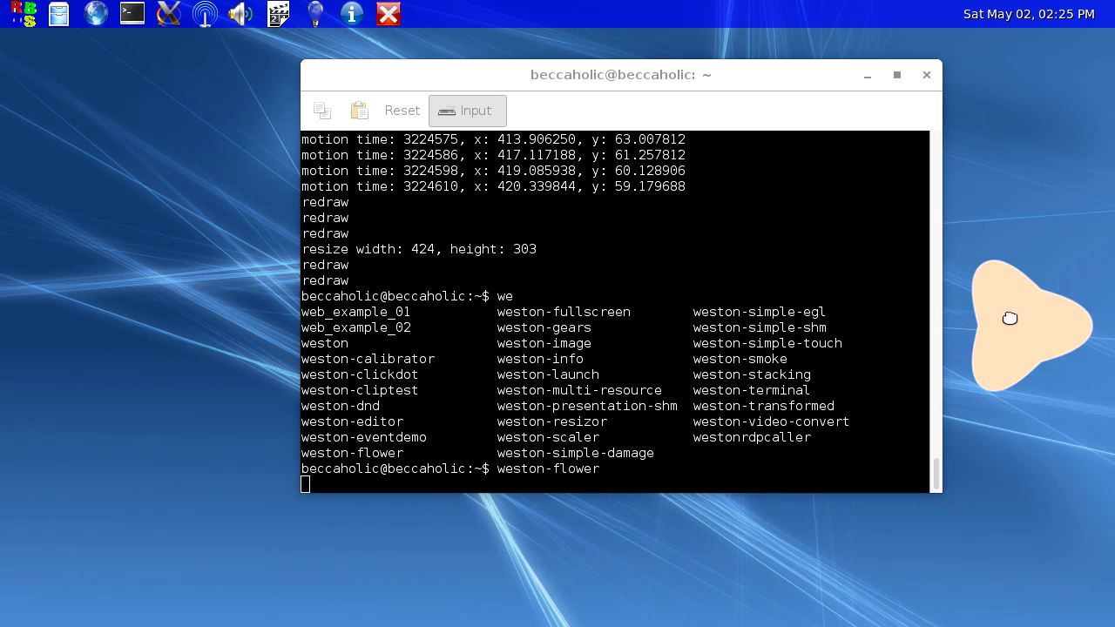
click(1011, 324)
click(1011, 323)
click(1012, 324)
click(1012, 324)
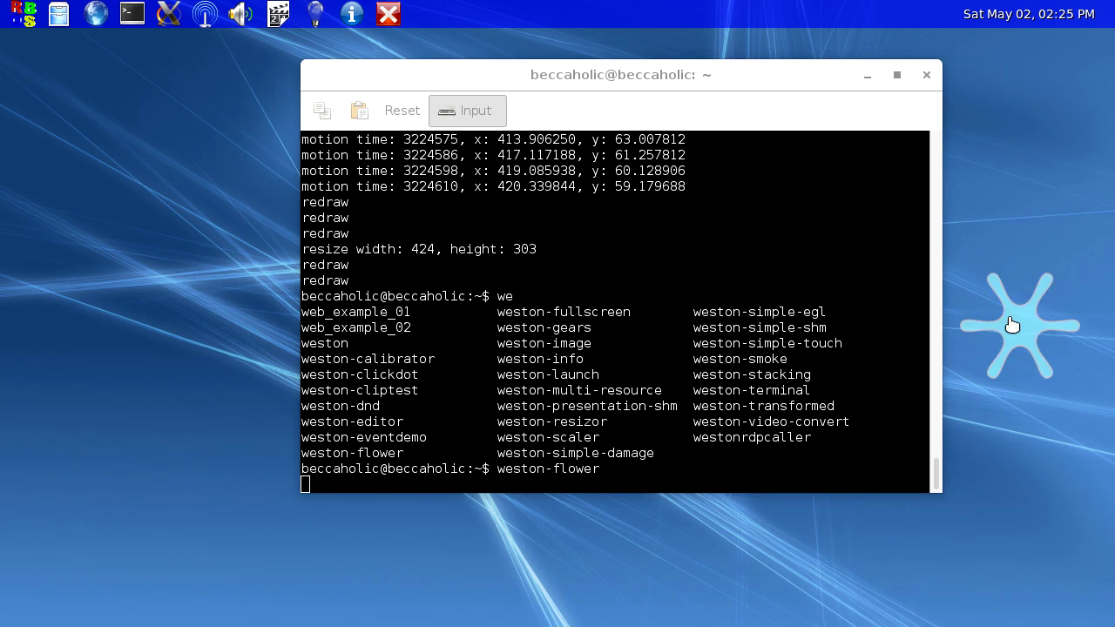
click(1012, 324)
click(1012, 324)
click(1013, 324)
click(1012, 324)
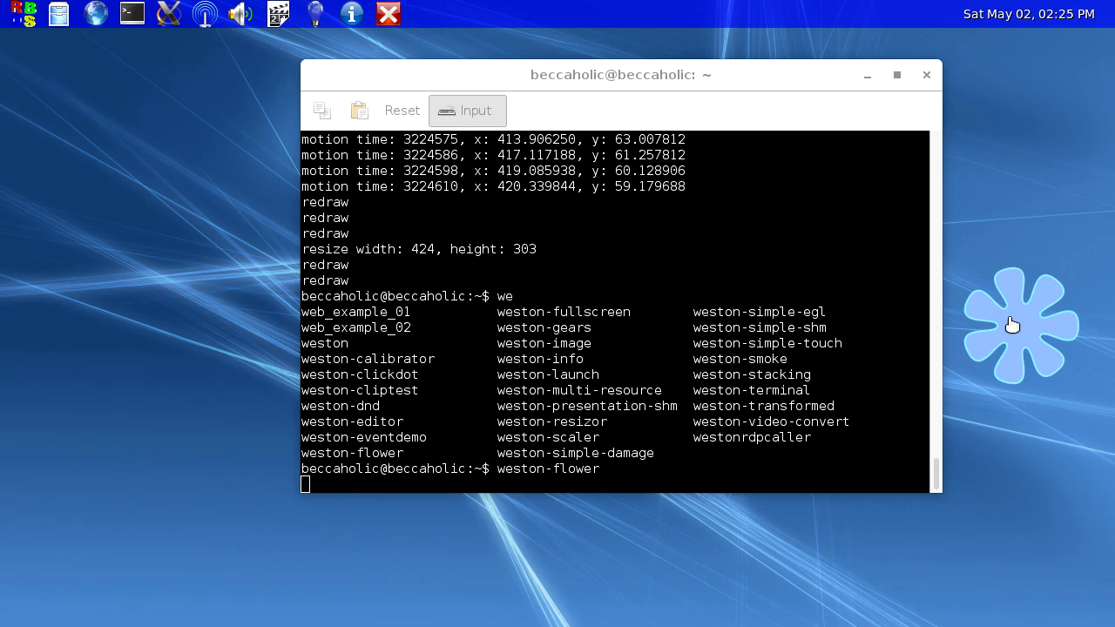
click(1011, 323)
click(1010, 320)
click(1009, 318)
click(1009, 319)
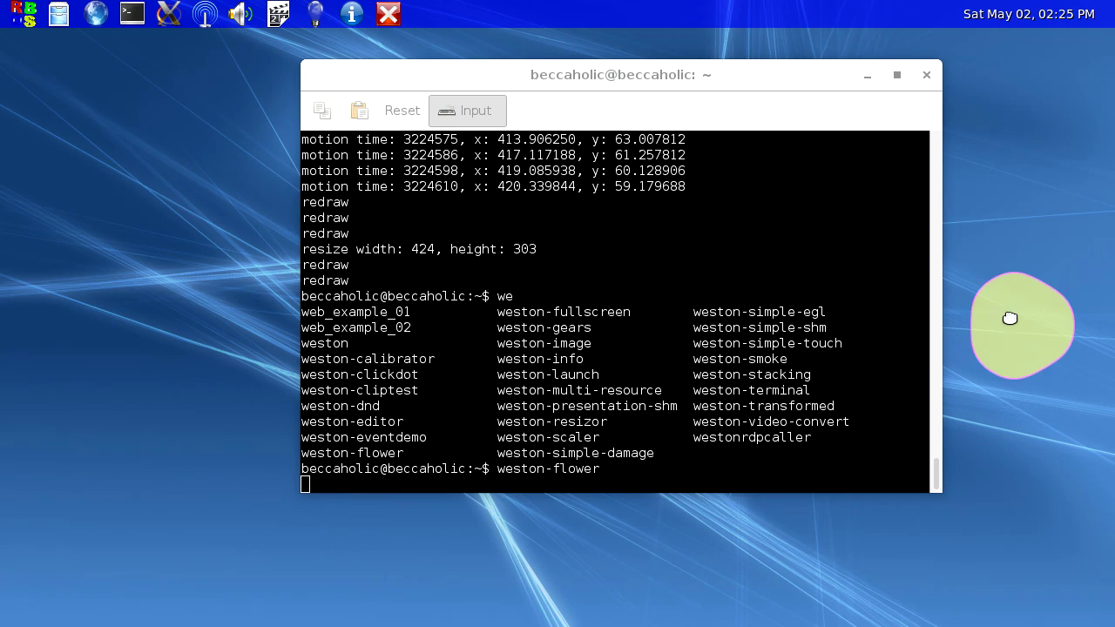
click(1010, 319)
click(1009, 318)
click(1009, 319)
click(1009, 319)
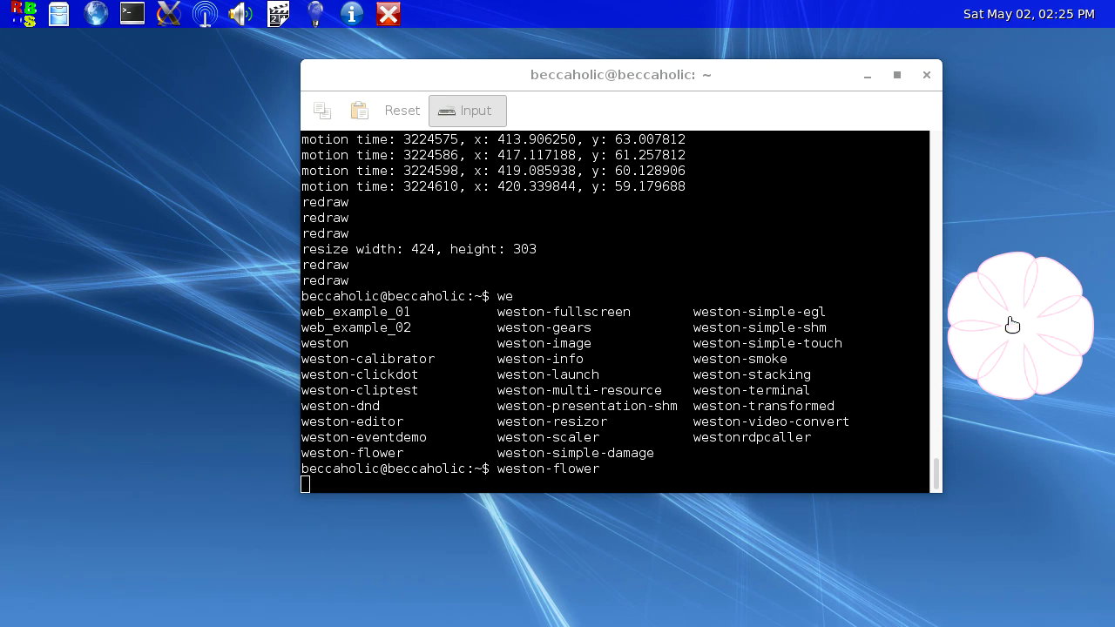
click(1010, 322)
click(1011, 323)
click(1012, 324)
click(1012, 324)
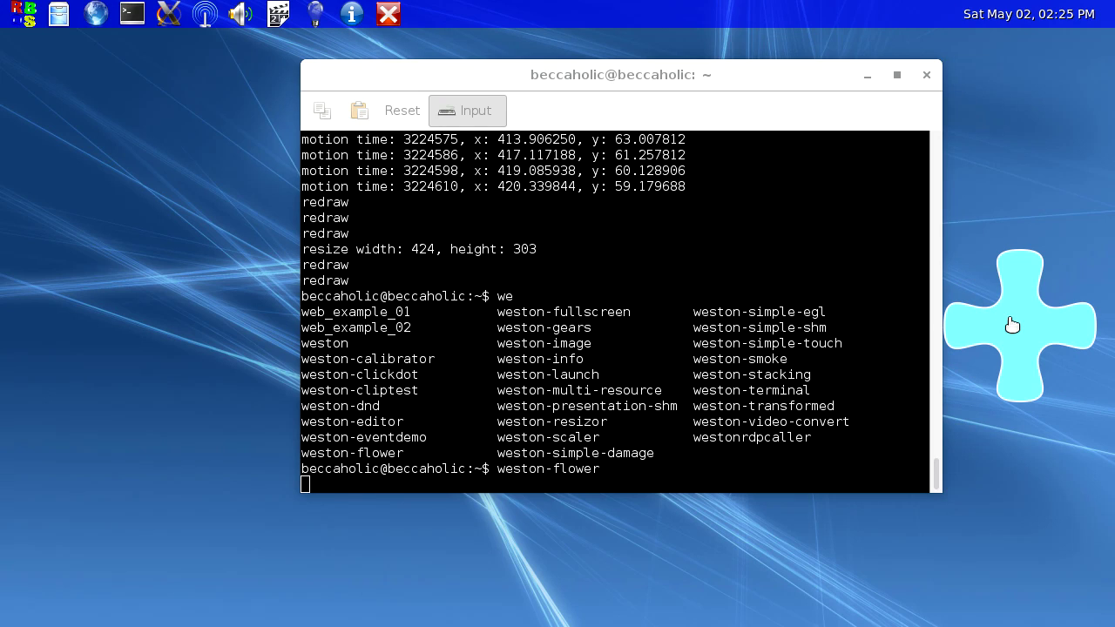
click(1012, 324)
click(1012, 324)
click(1013, 324)
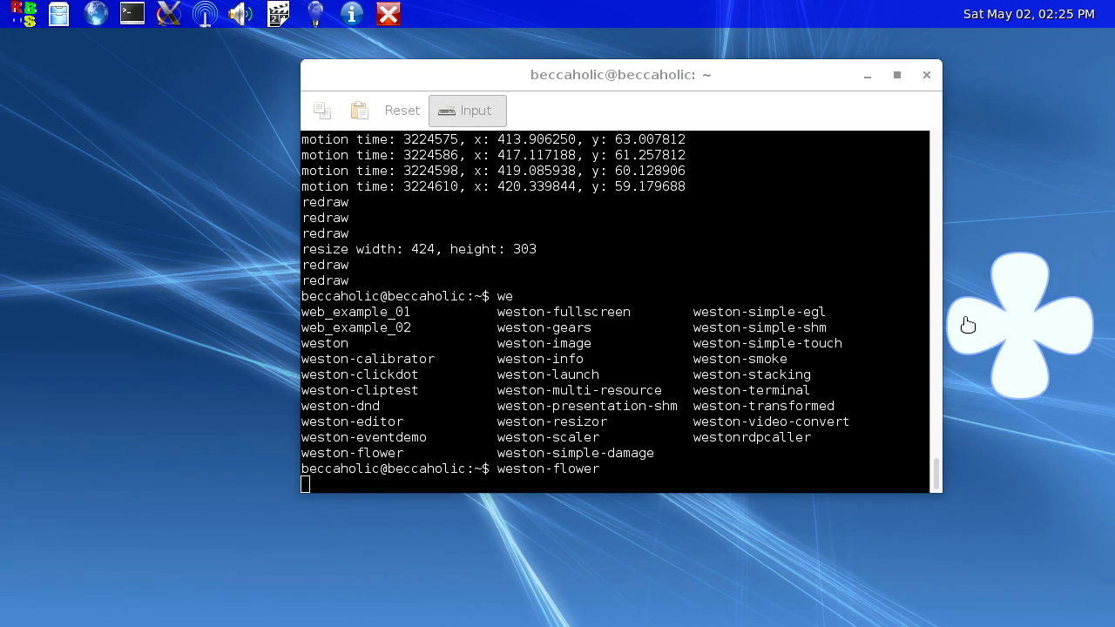
click(651, 379)
key(ctrl+c)
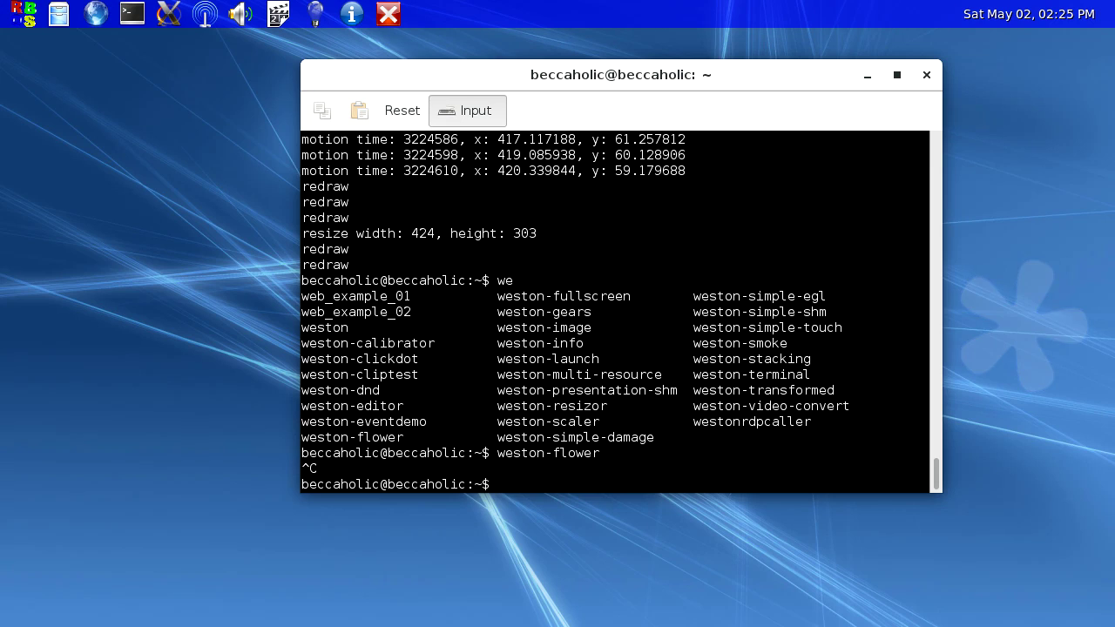
Step: Launch the weston-fullscreen demo by reusing the previous command, and interrupt it from the terminal
key(Up)
key(BackSpace)
key(BackSpace)
key(BackSpace)
key(BackSpace)
key(BackSpace)
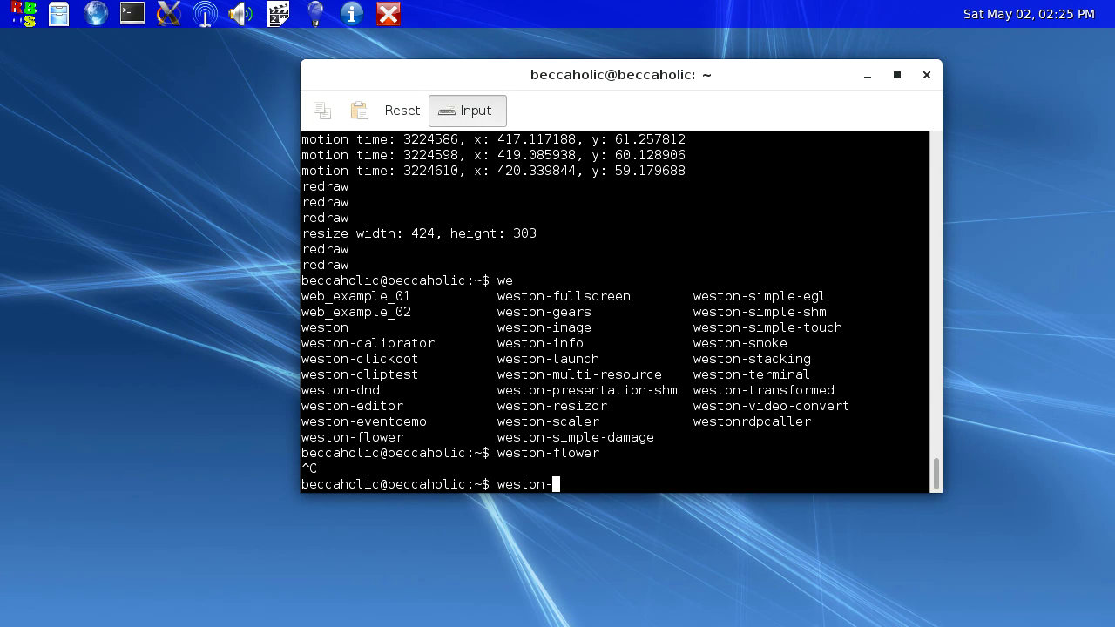
key(Tab)
key(Tab)
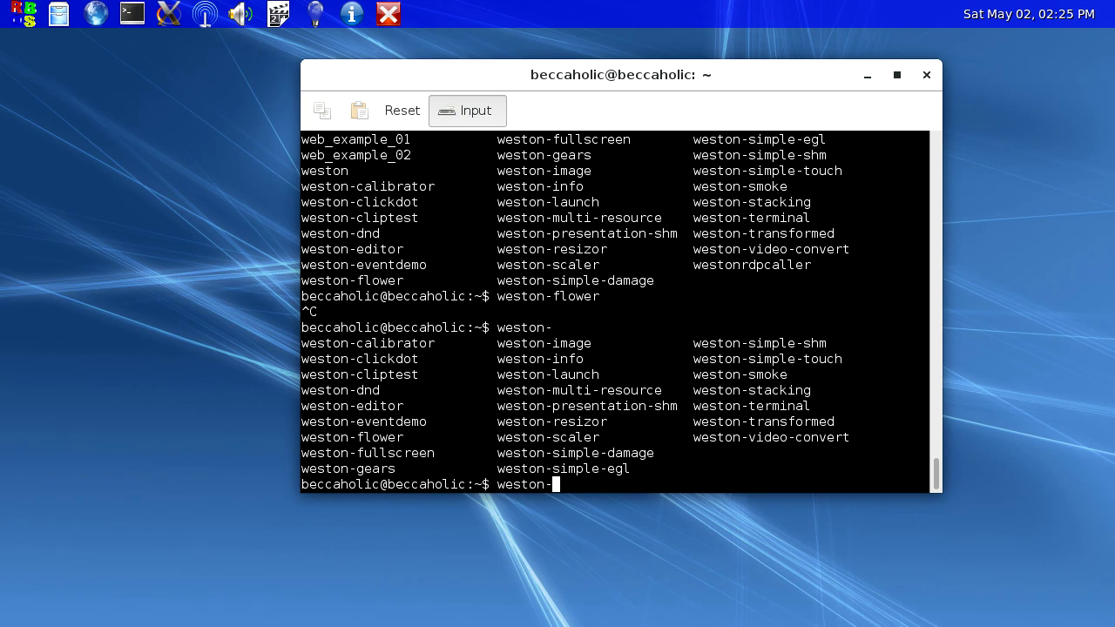
key(Tab)
key(Return)
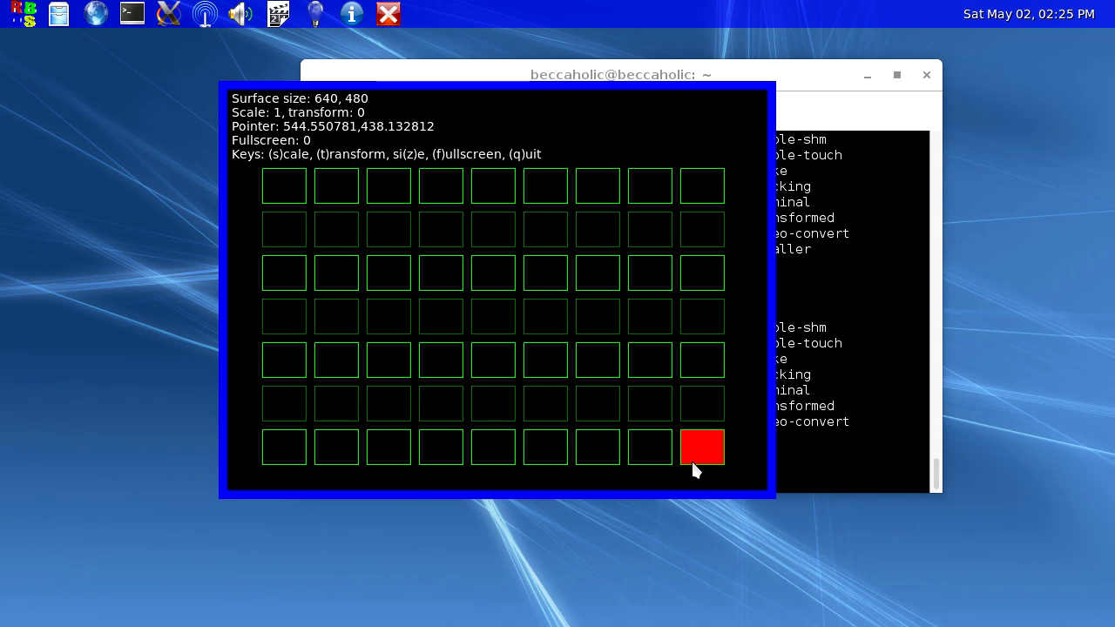
click(868, 398)
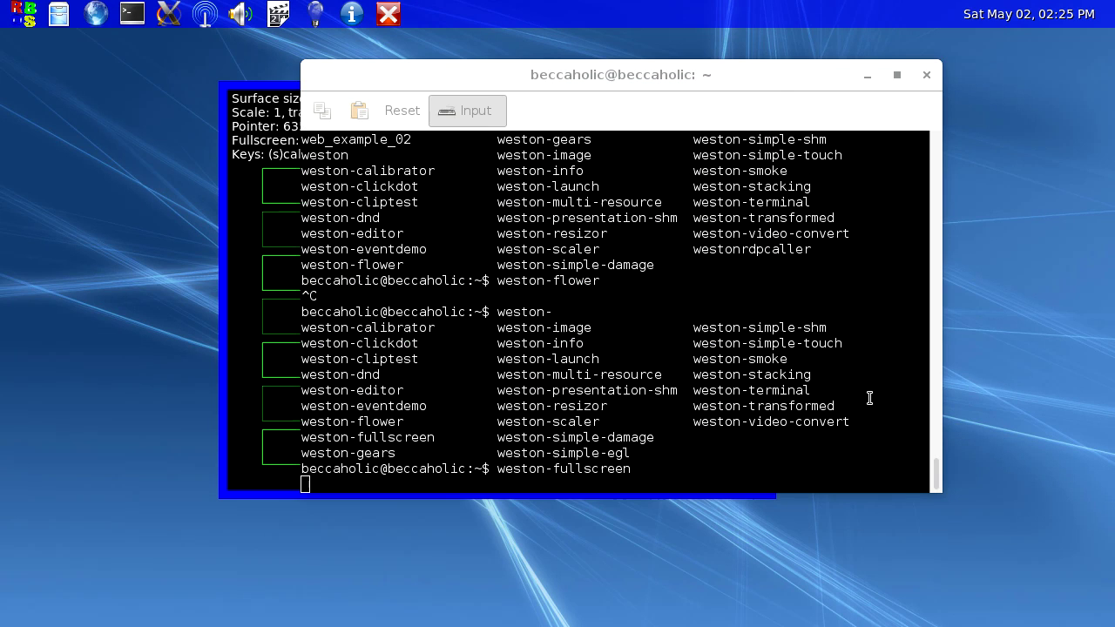
key(ctrl+c)
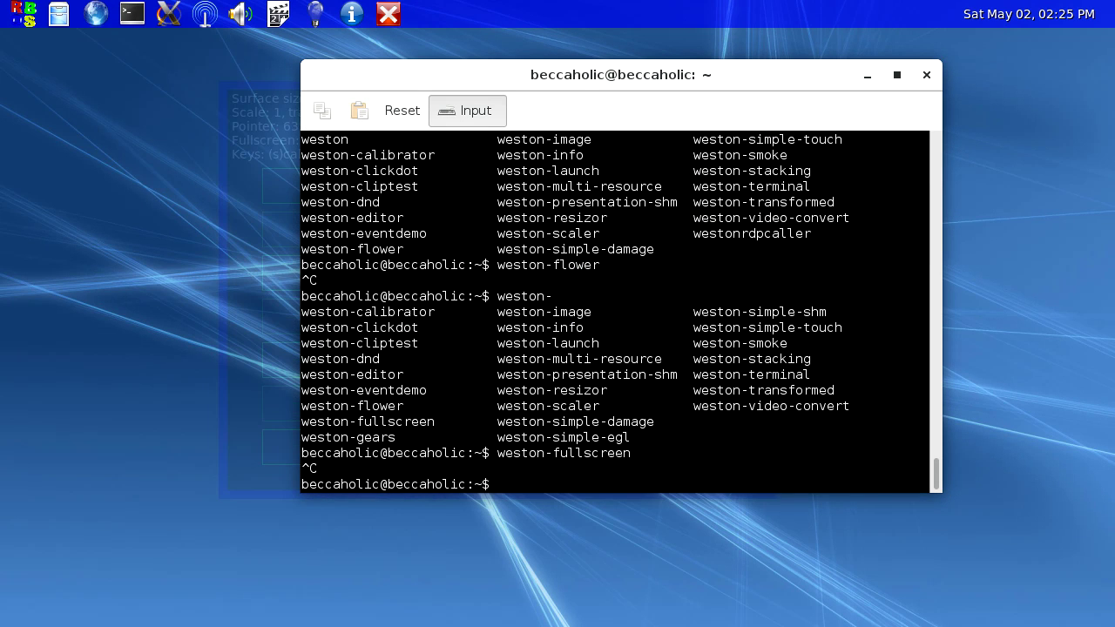
Step: Launch the weston-gears demo from the terminal, and close the Wayland Gears window
text(we)
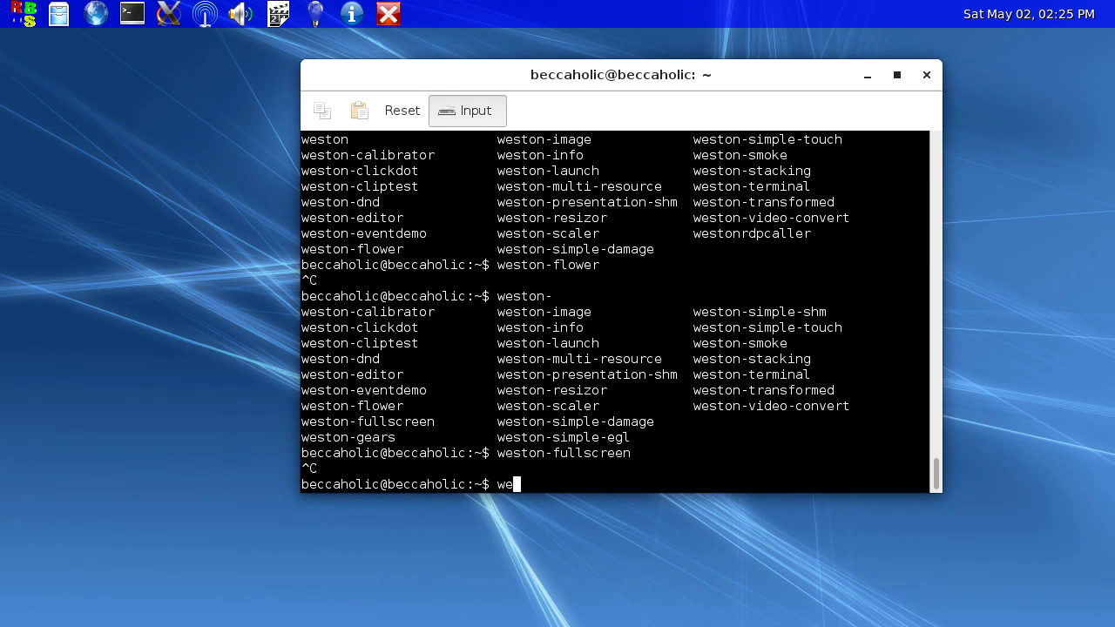
text(ston-)
key(Tab)
key(Tab)
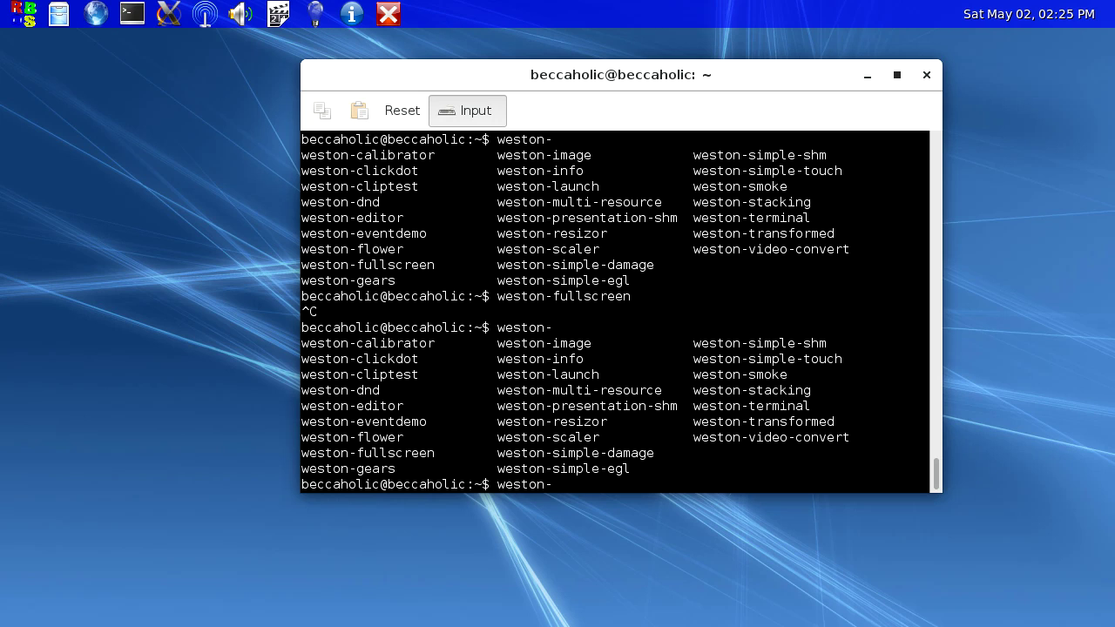
text(g)
key(Tab)
key(Return)
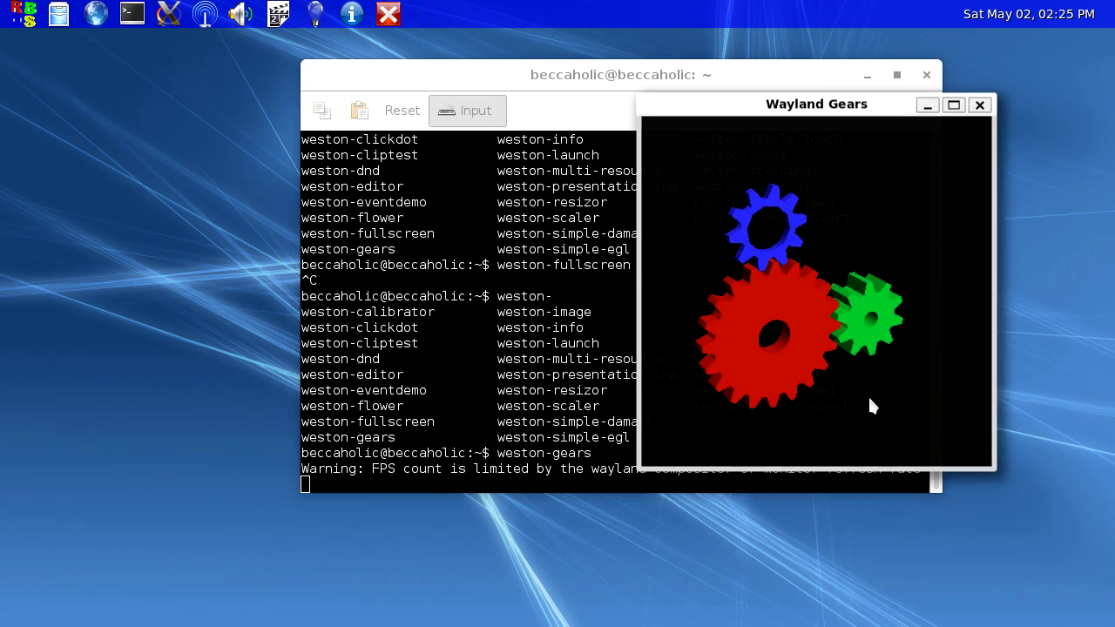
click(979, 105)
click(649, 346)
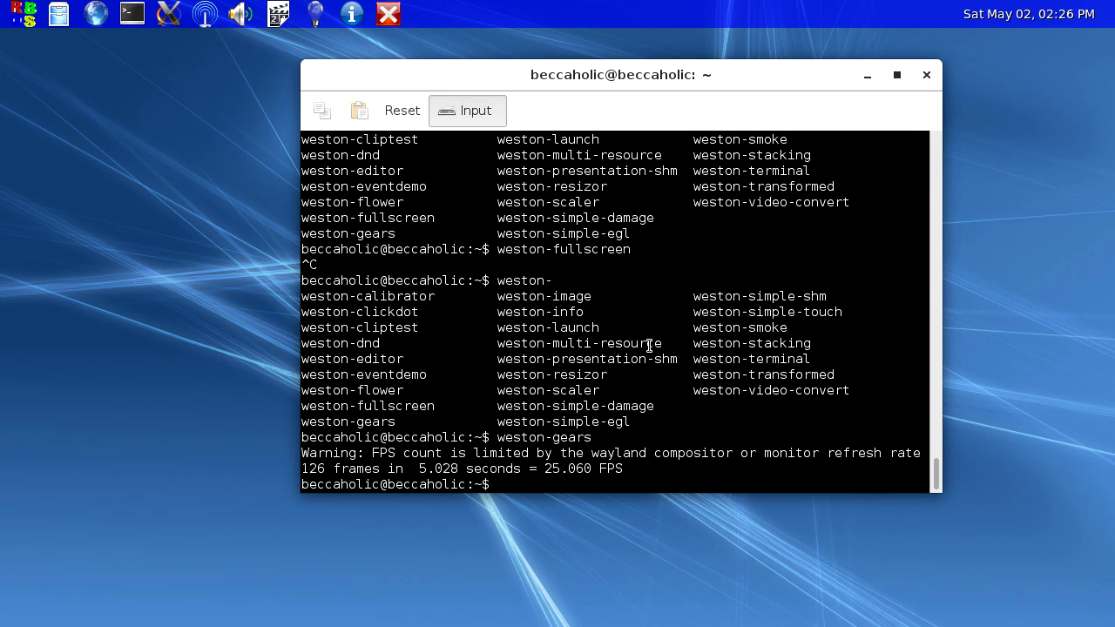
Step: Run weston-image without arguments, and begin a second weston-image command with the path /usr/share/
text(weston-image)
key(Return)
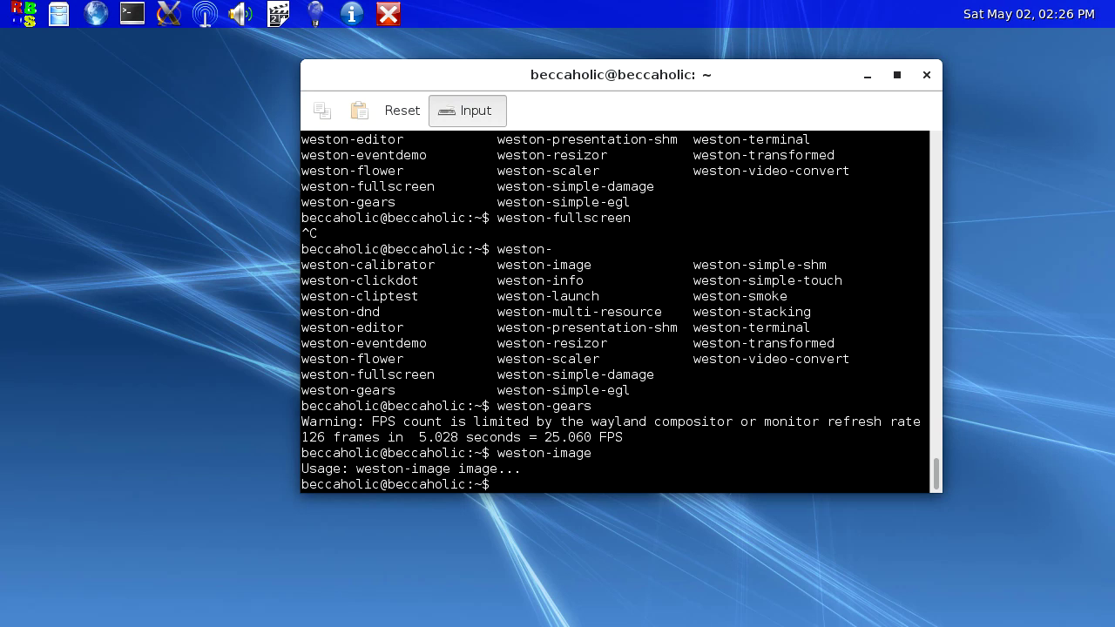
key(Up)
text(/usr/share/)
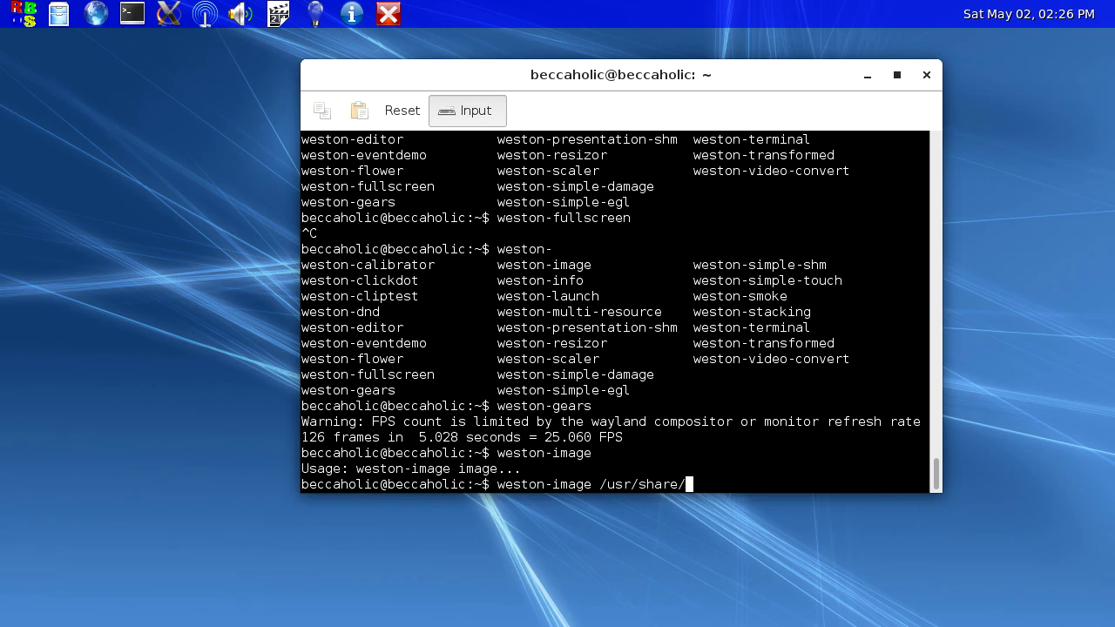
key(Tab)
key(Tab)
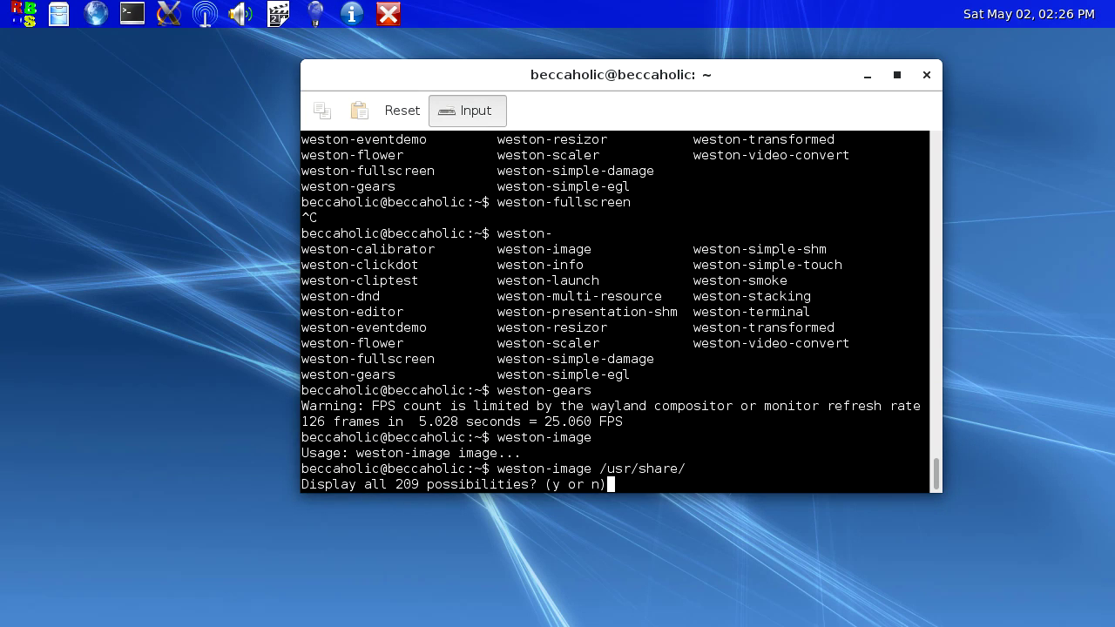
Step: Decline the full directory listing, extend the image path to /usr/share/icons/, and list that folder's contents
text(n-i)
key(Tab)
key(Tab)
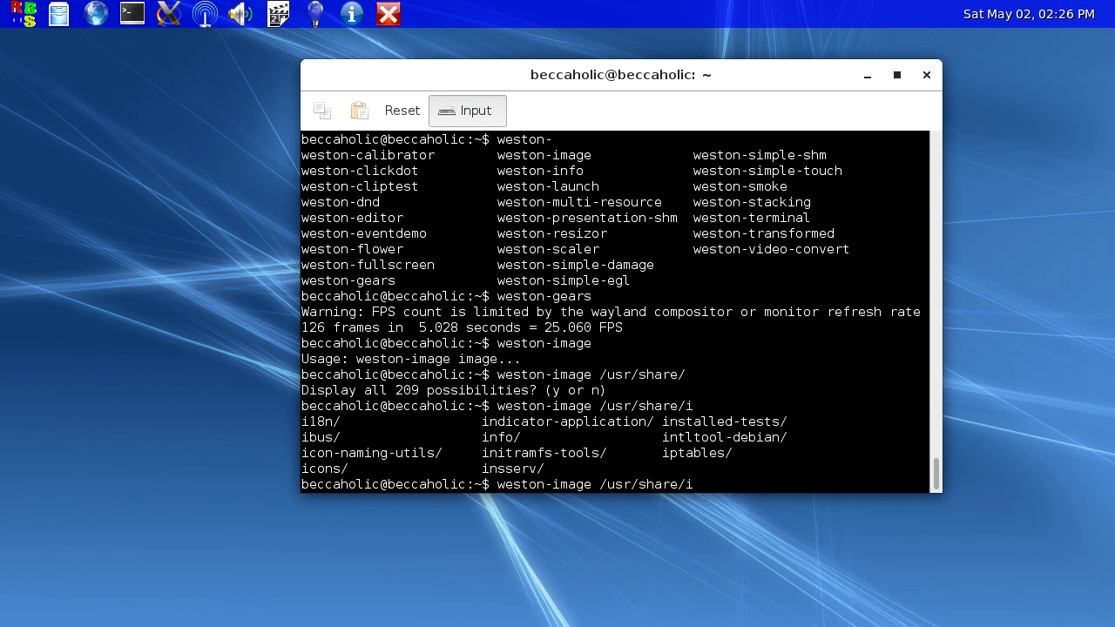
text(cons/)
key(Tab)
key(Tab)
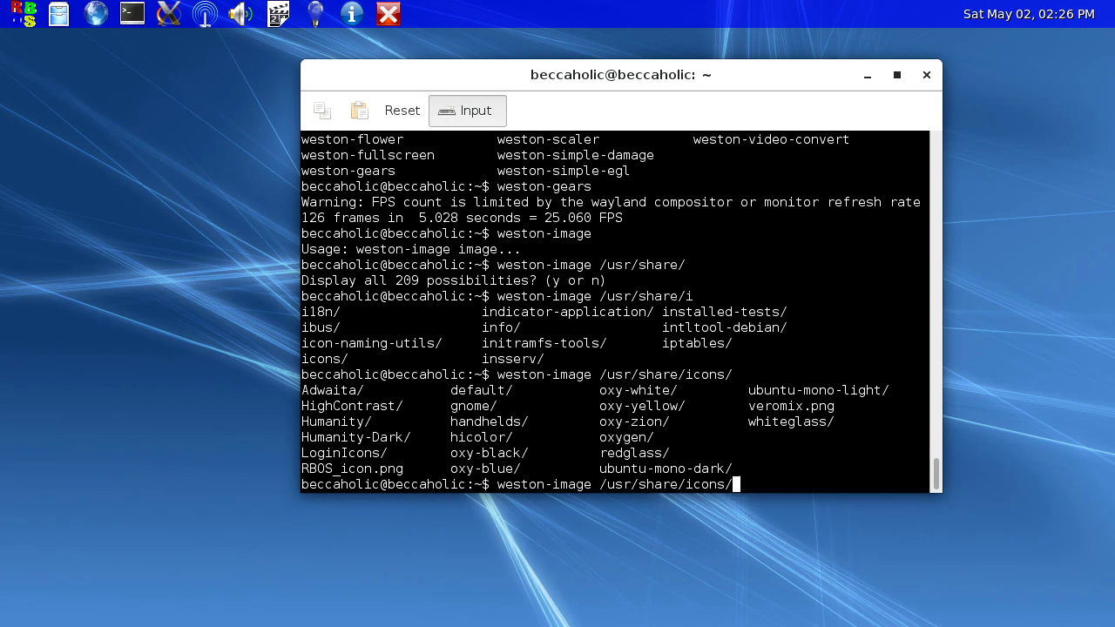
Step: Extend the weston-image path to /usr/share/icons/oxygen/ and list the icon size folders
text(oxy)
key(Tab)
key(Tab)
text(gen)
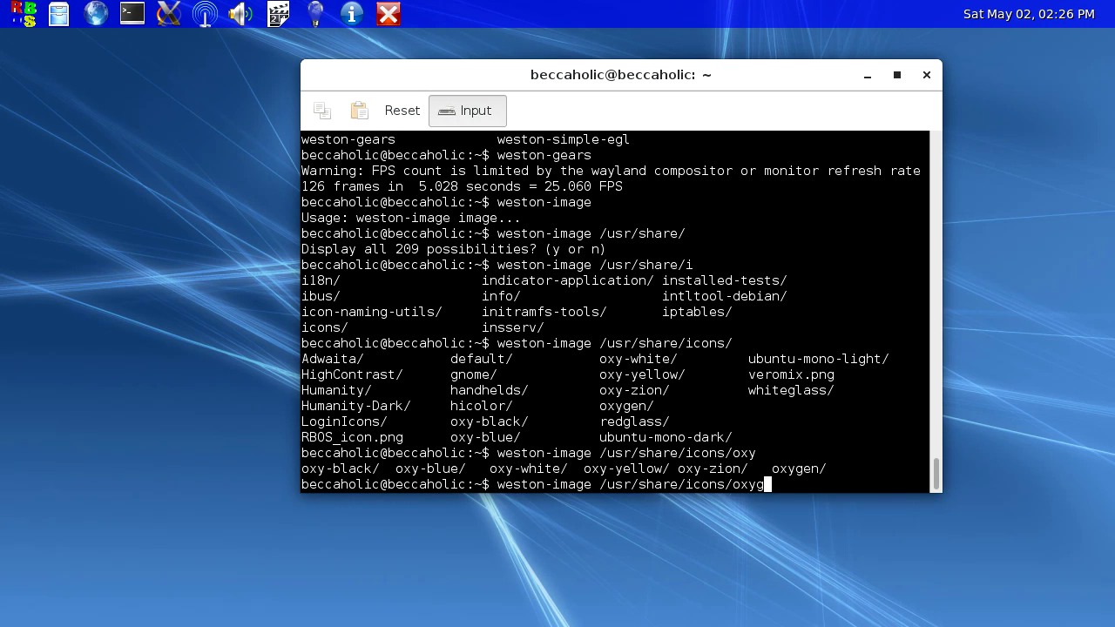
key(Tab)
key(Tab)
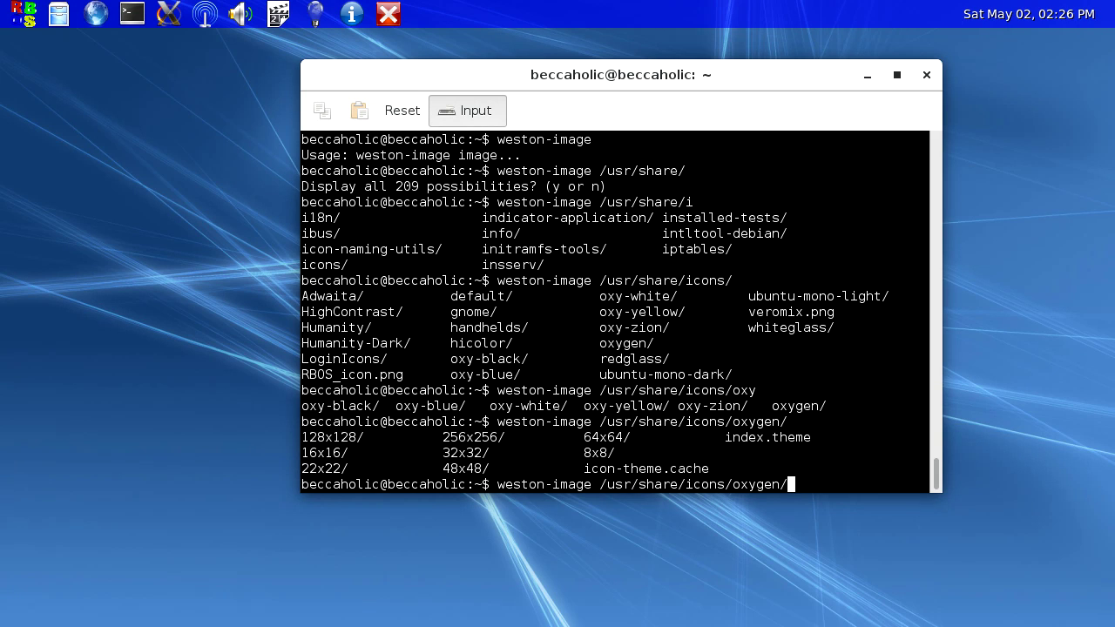
Step: Extend the weston-image path with 256x256/apps/, list the icon files there, and quit the listing
text(256)
key(Tab)
key(Tab)
key(Tab)
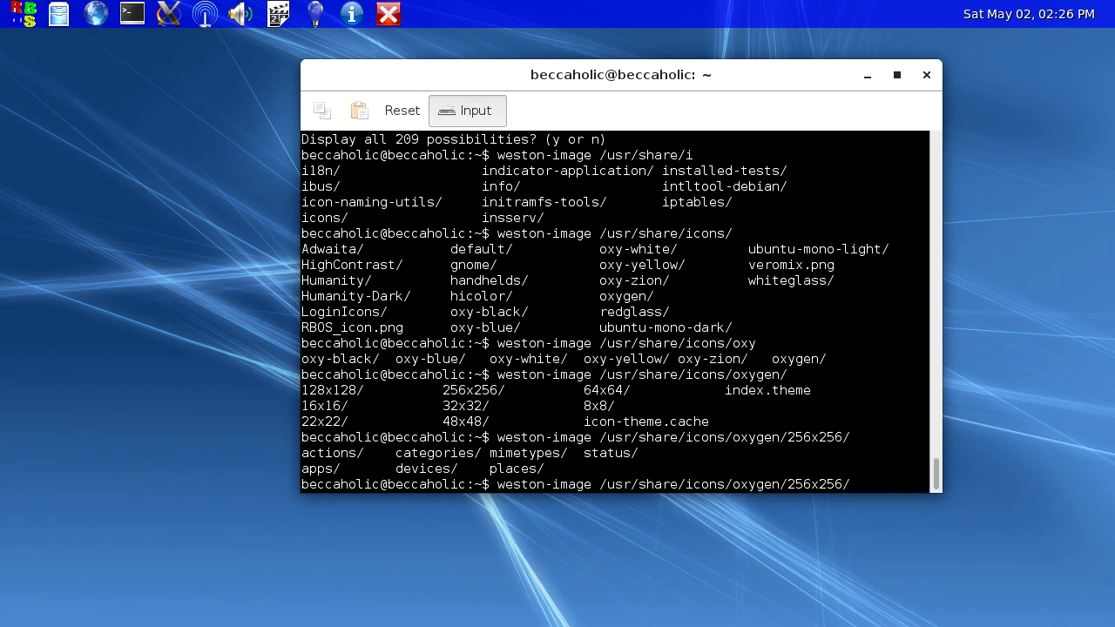
text(ap)
key(Tab)
key(Tab)
key(Tab)
key(y)
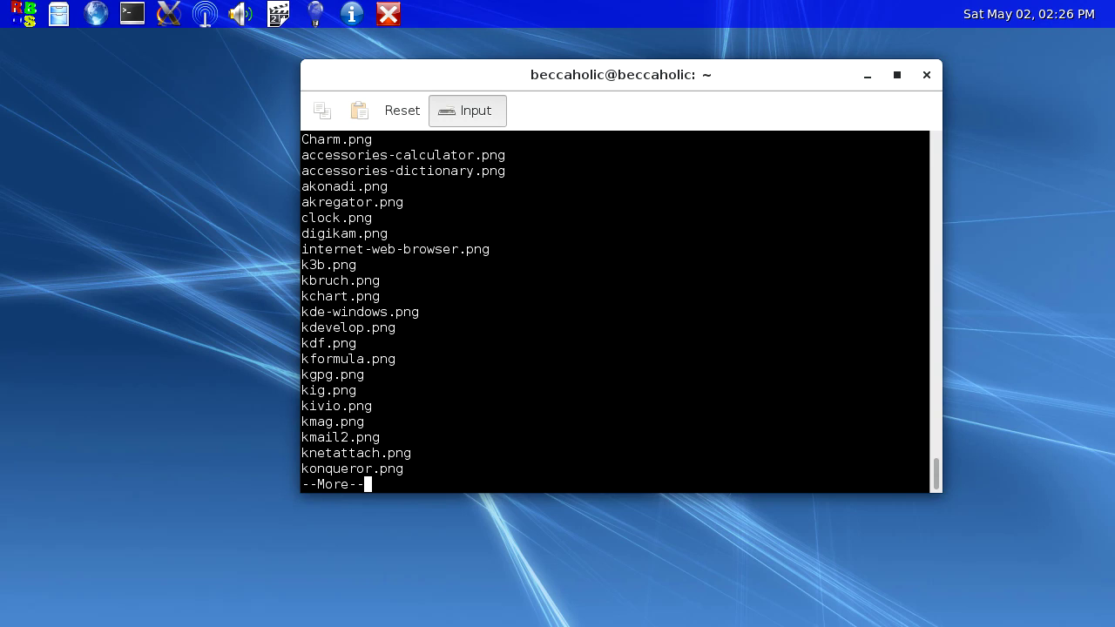
text(q)
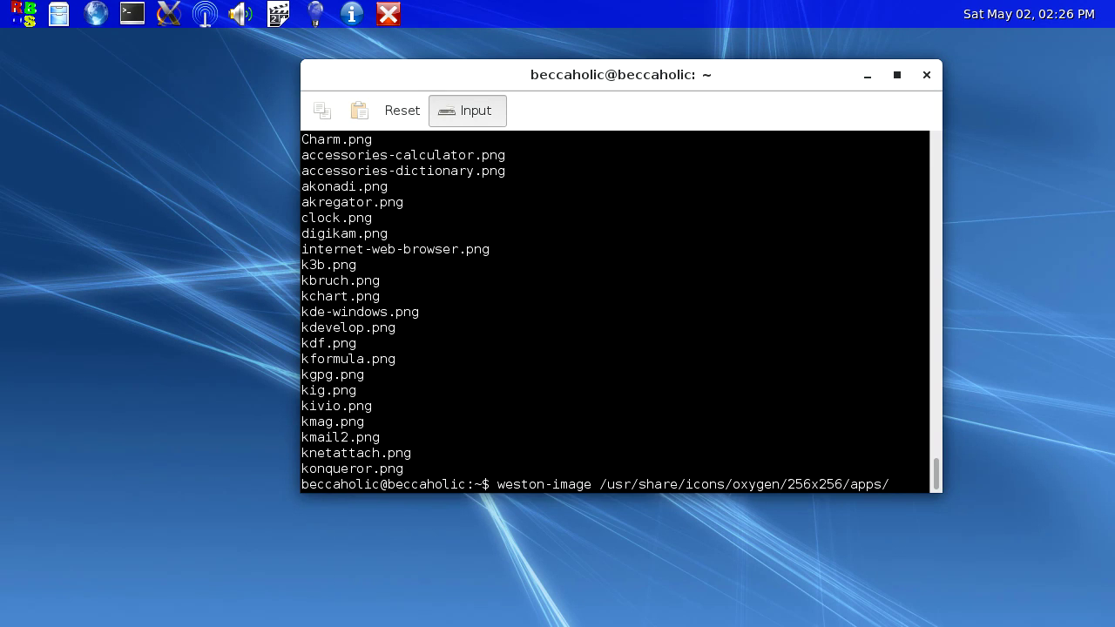
Step: Display konqueror.png from /usr/share/icons/oxygen/256x256/apps/ with weston-image, and close the image window
text(konq)
key(Tab)
key(Return)
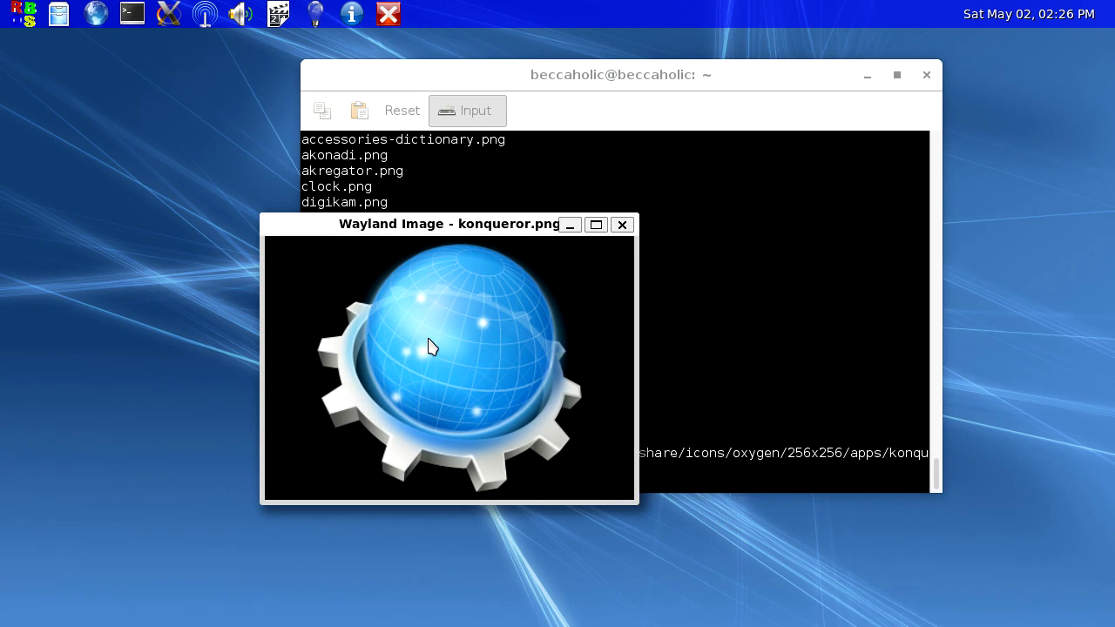
click(622, 227)
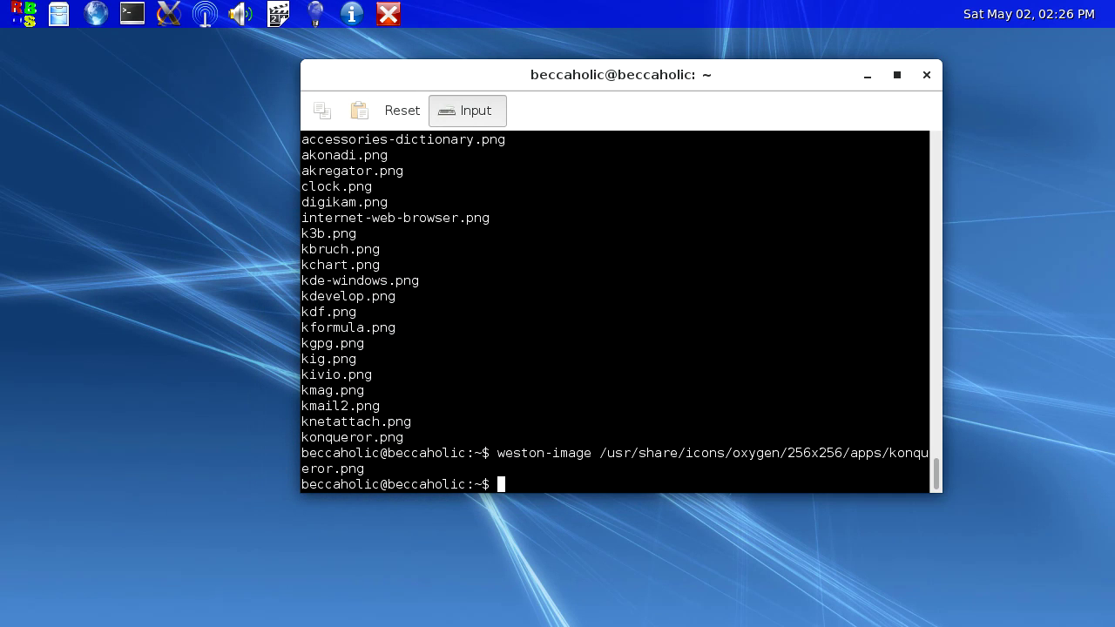
Step: List the available weston- programs in the terminal and run weston-launch
text(weston)
key(Tab)
key(Tab)
key(Tab)
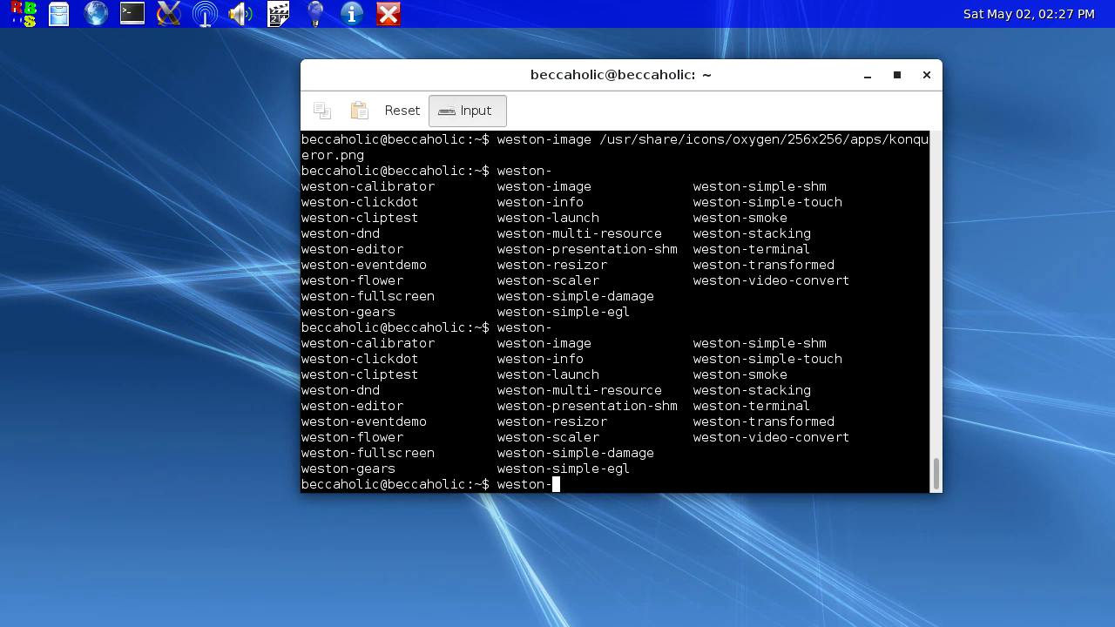
text(l)
key(Tab)
key(Return)
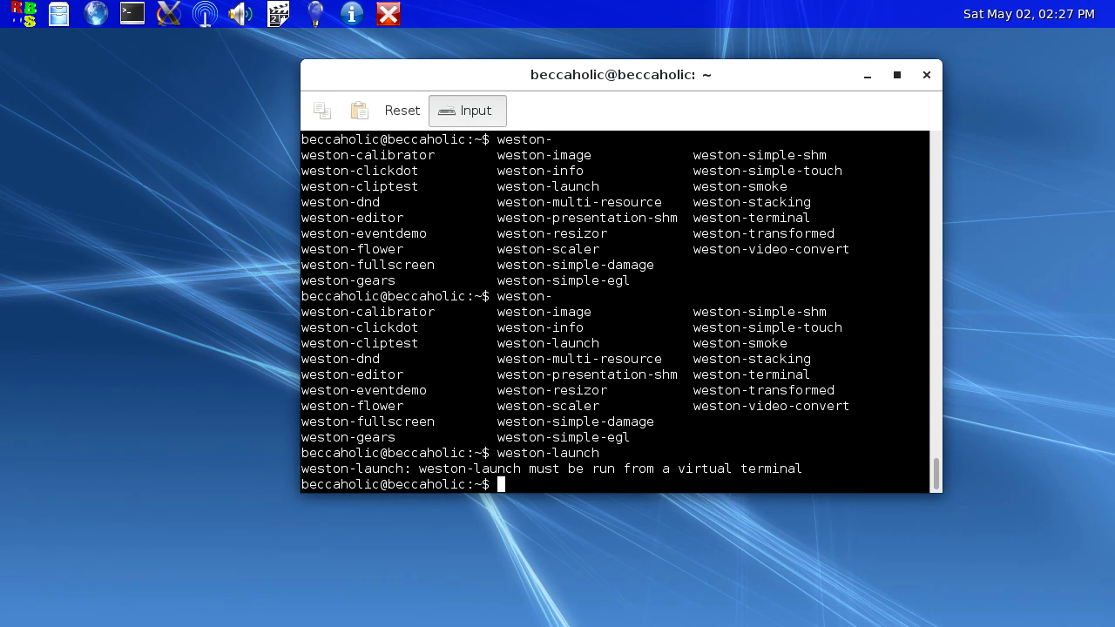
Step: Change the recalled weston-launch command to weston-multi-resource, run it, and interrupt the program
key(Up)
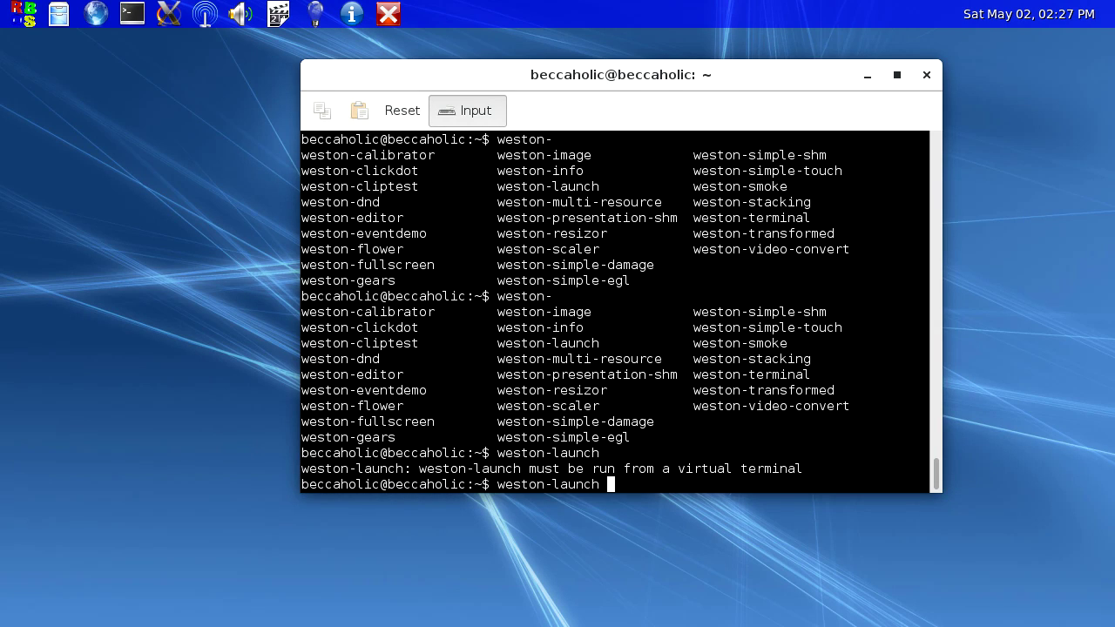
key(BackSpace)
key(BackSpace)
key(BackSpace)
key(BackSpace)
key(BackSpace)
key(BackSpace)
key(BackSpace)
key(BackSpace)
key(BackSpace)
key(BackSpace)
key(BackSpace)
text(ton-m)
key(Tab)
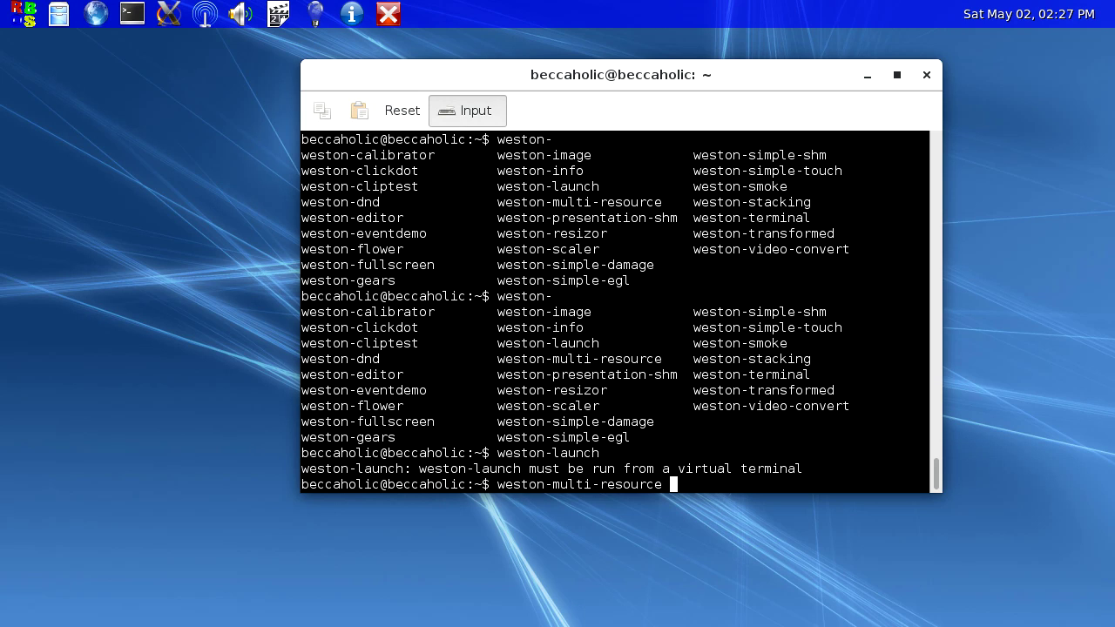
key(Return)
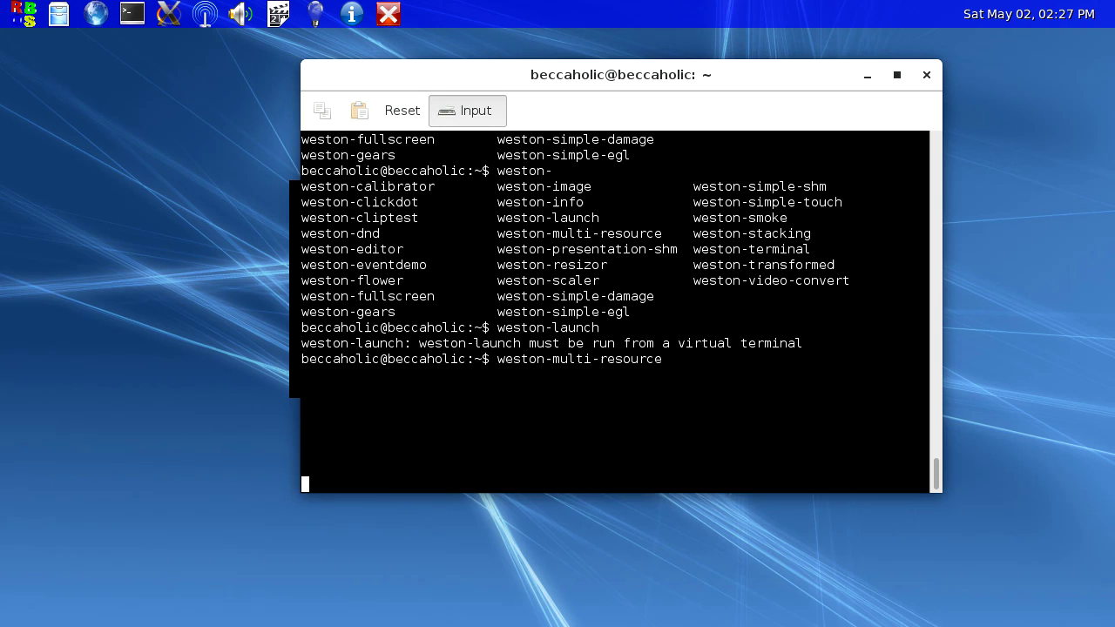
key(ctrl+c)
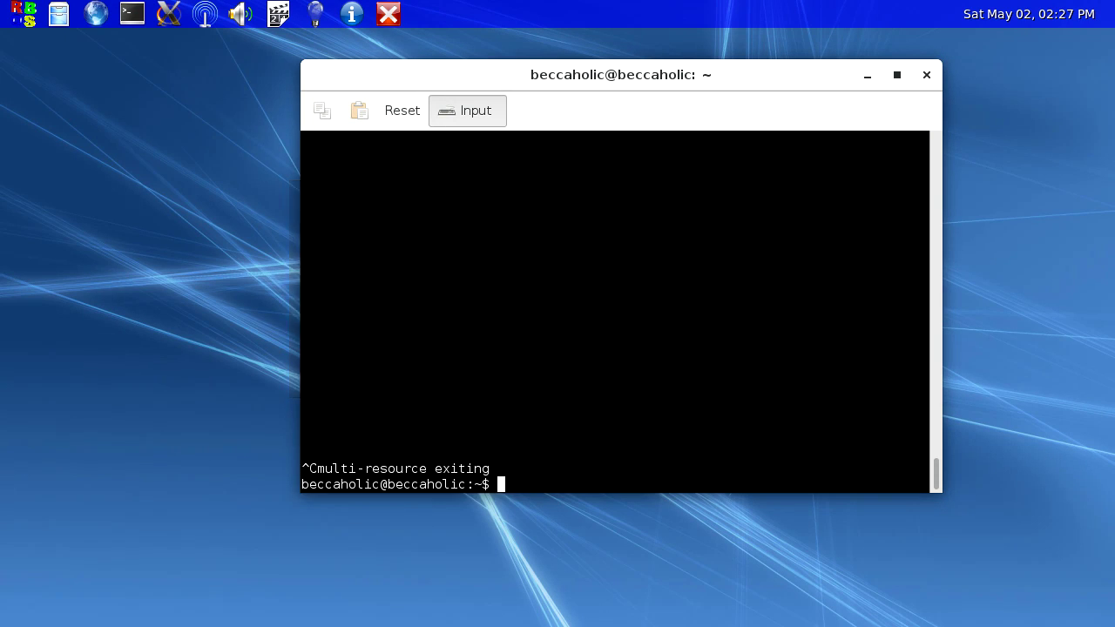
Step: Cut the recalled weston-multi-resource command back to weston- and list the matching programs
key(Up)
key(BackSpace)
key(BackSpace)
key(BackSpace)
key(BackSpace)
key(BackSpace)
key(BackSpace)
key(BackSpace)
key(BackSpace)
key(BackSpace)
key(BackSpace)
key(BackSpace)
key(BackSpace)
key(BackSpace)
key(BackSpace)
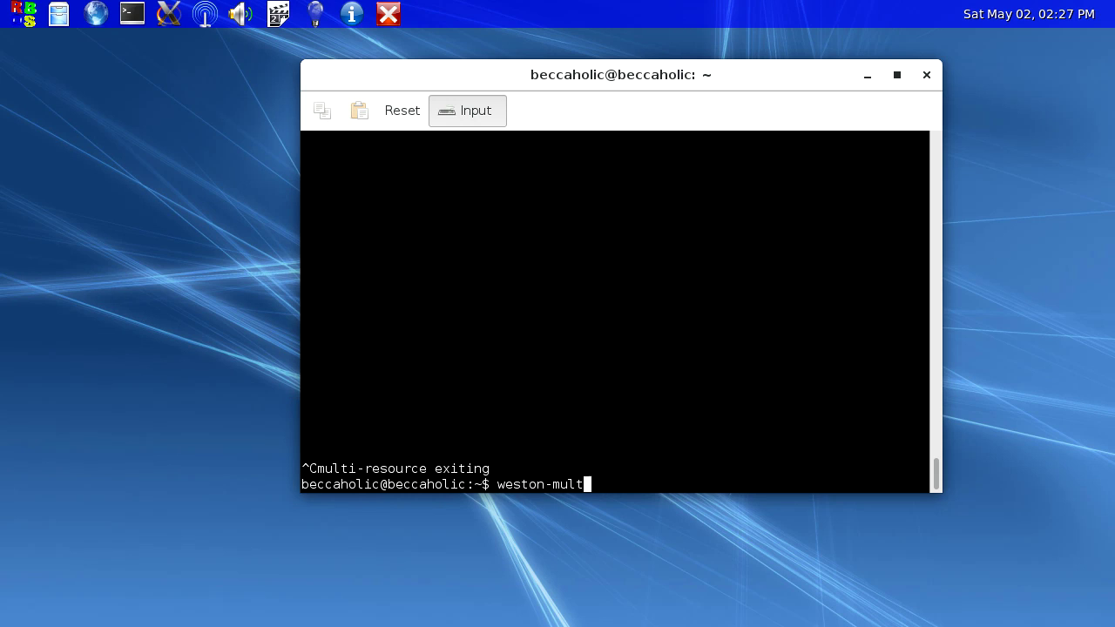
key(Tab)
key(Tab)
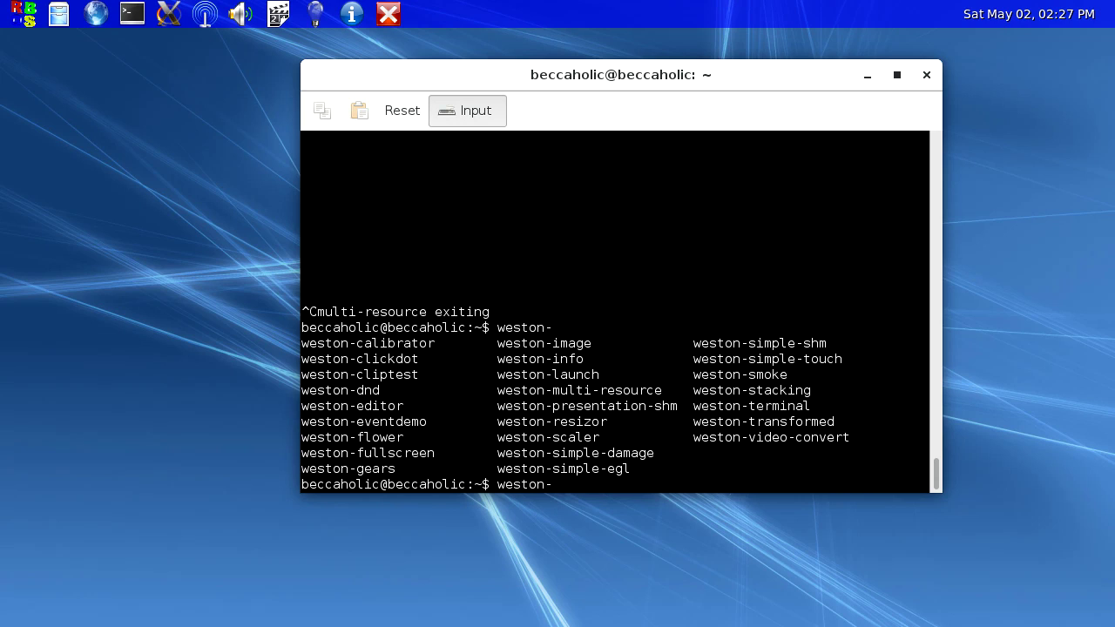
Step: Run weston-presentation-shm, return to the terminal, and interrupt the program
text(pre)
key(Tab)
key(Return)
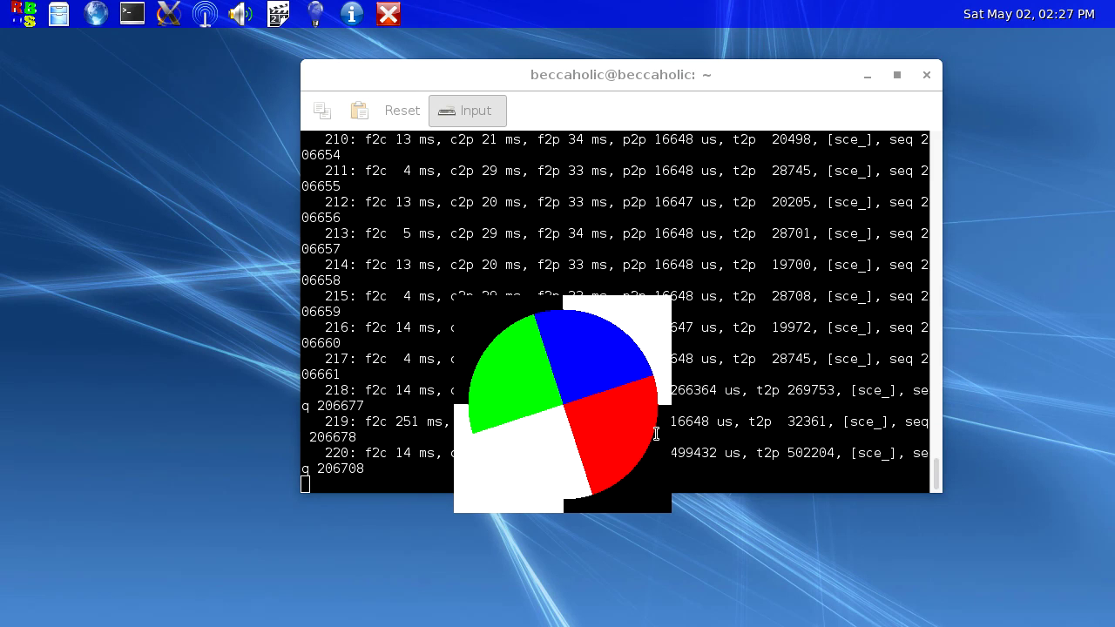
click(771, 442)
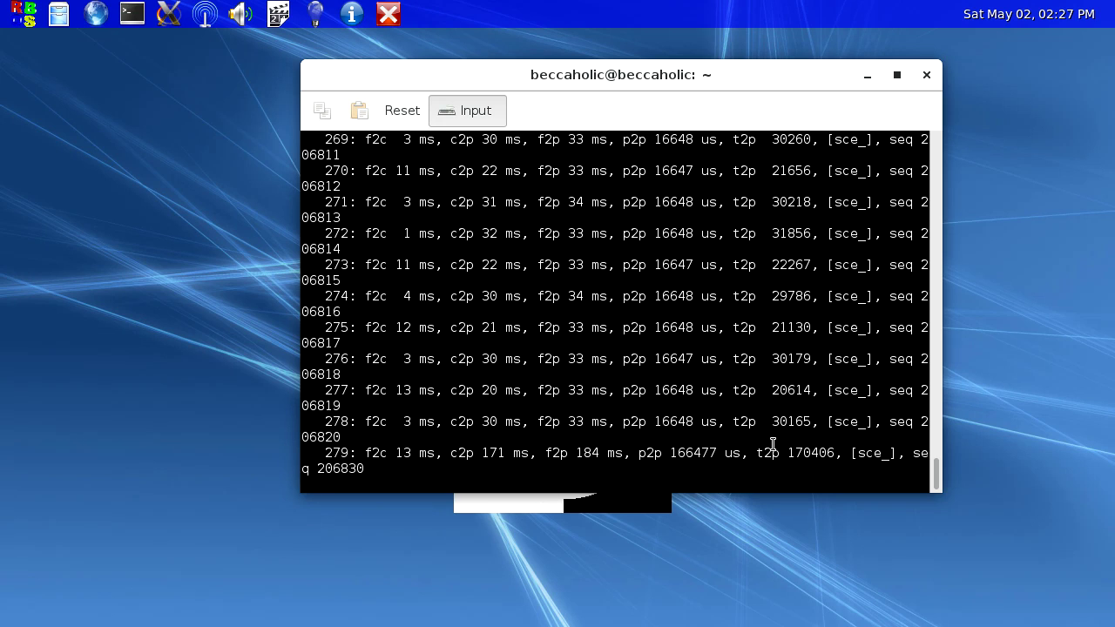
key(ctrl+c)
Step: List the programs beginning with weston and launch weston-resizor
text(we)
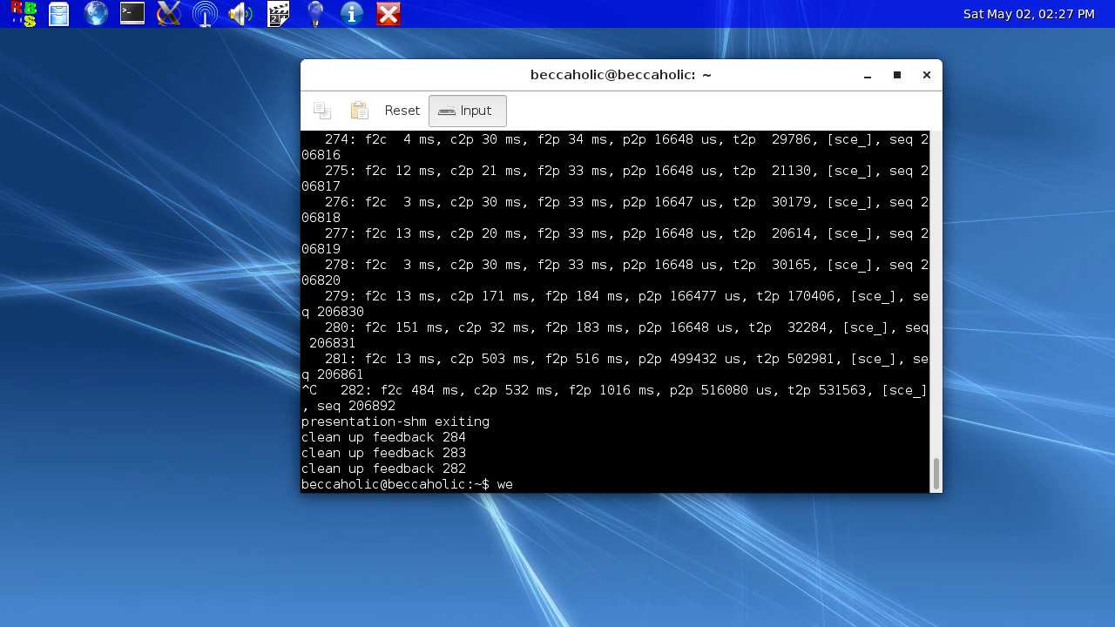
text(ston)
key(Tab)
key(Tab)
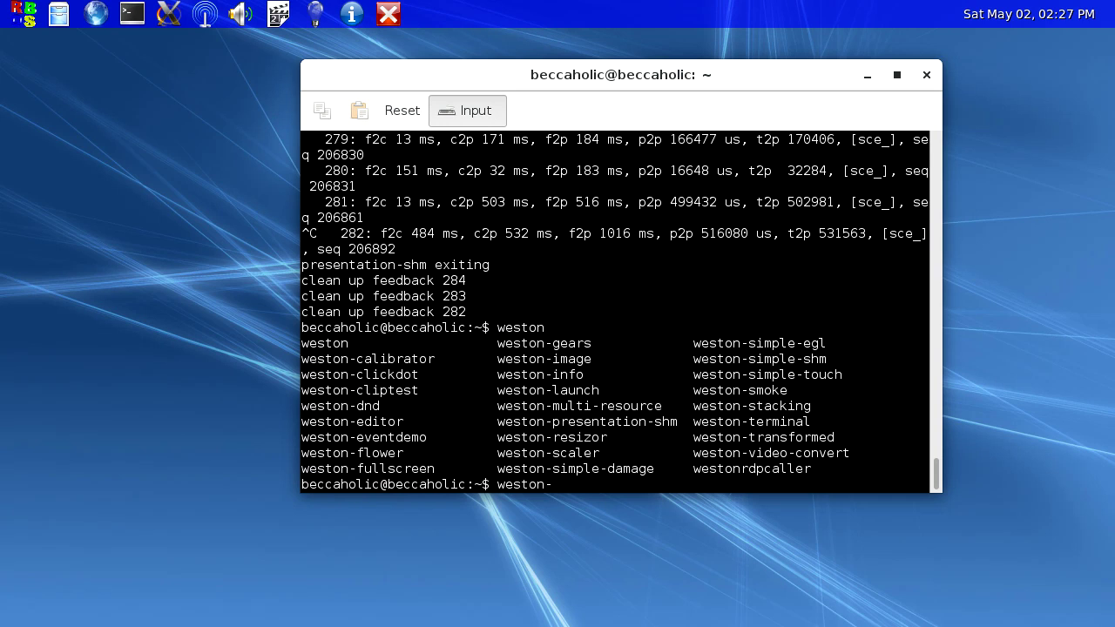
text(-re)
key(Tab)
key(Return)
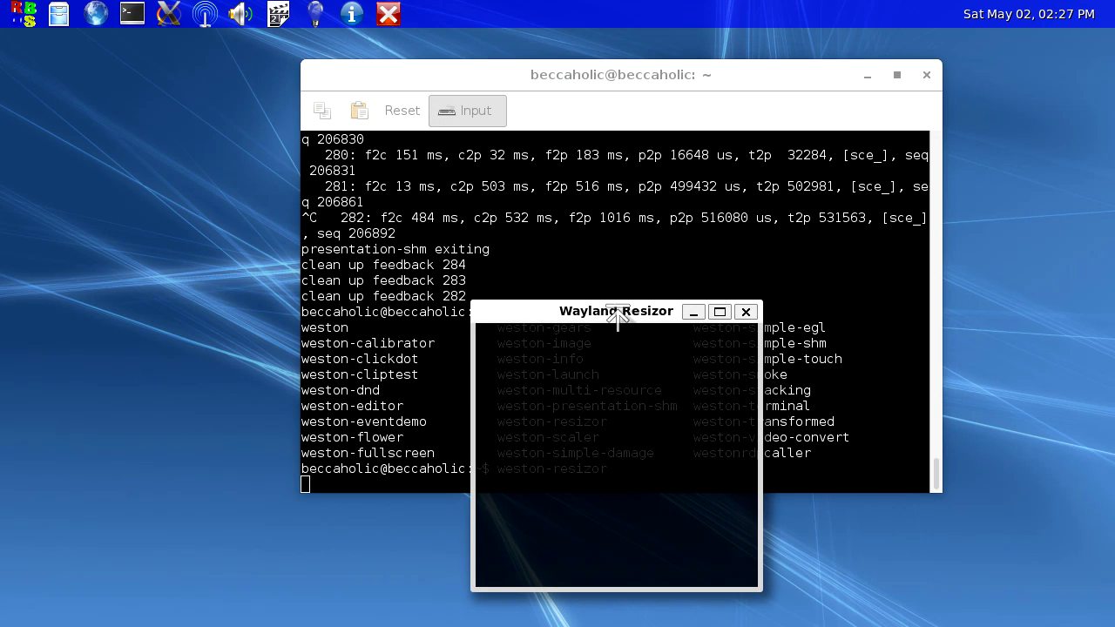
Step: Move the Wayland Resizor window a little upward, maximize it, and close it
drag(618, 306, 655, 261)
click(719, 275)
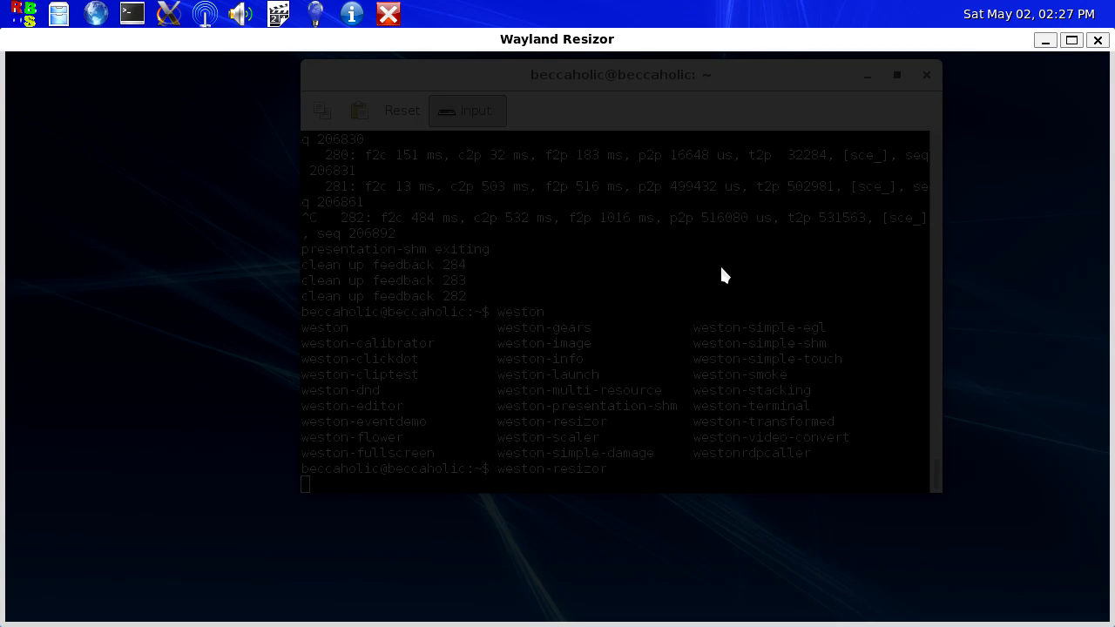
click(1097, 40)
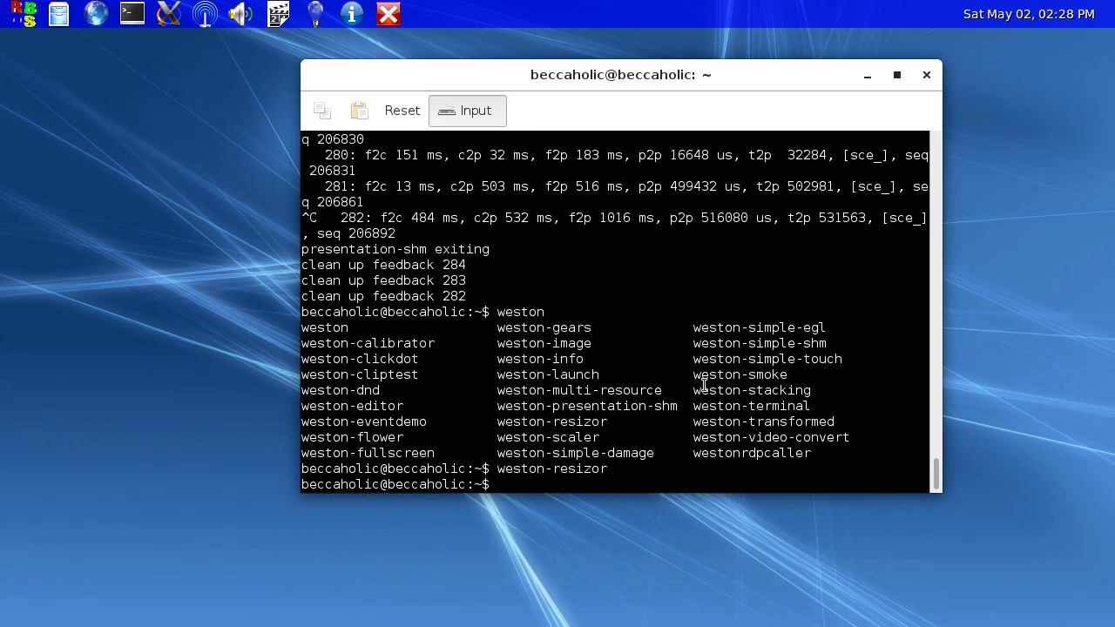
Step: List the weston programs again and launch weston-scaler
text(weston)
key(Tab)
key(Tab)
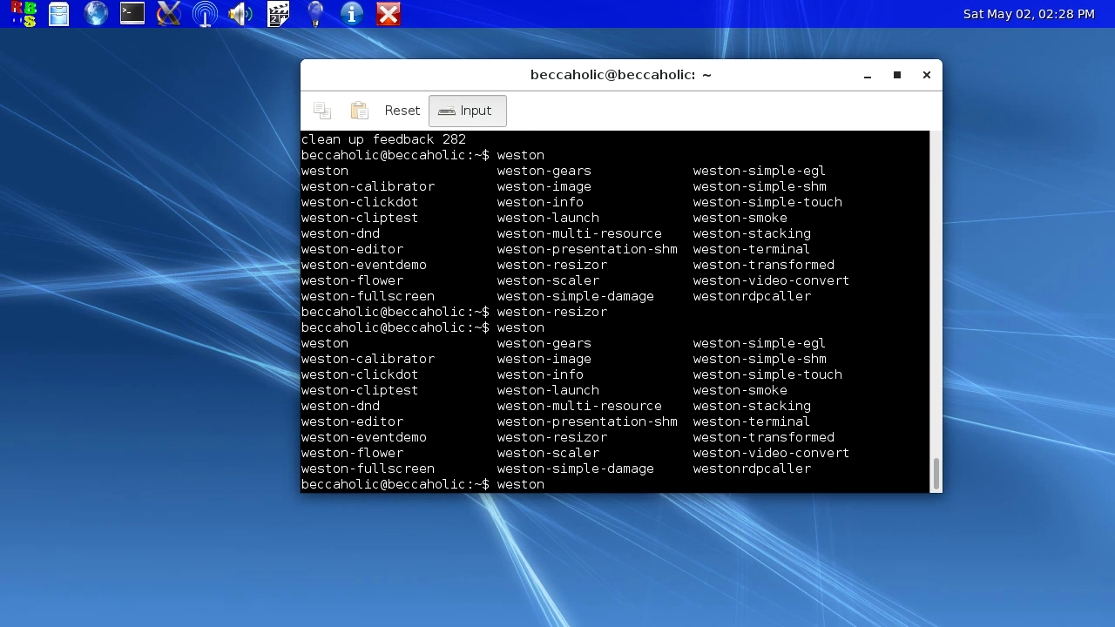
text(-sca)
key(Tab)
key(Return)
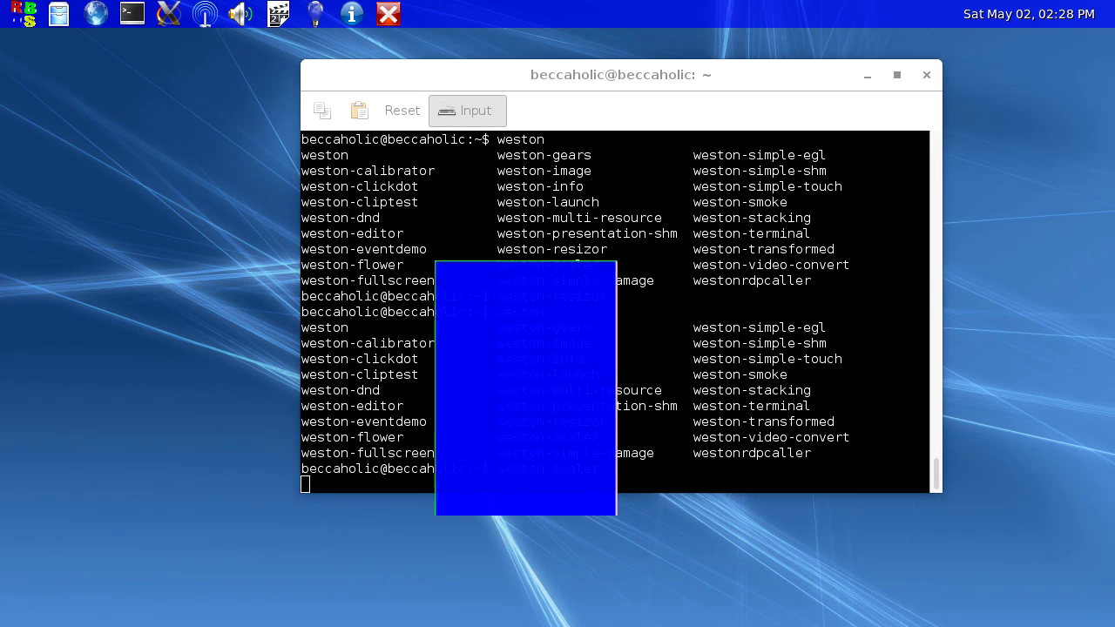
Step: Move the blue weston-scaler window to the right, then interrupt the program from the terminal
drag(546, 315, 746, 311)
click(494, 402)
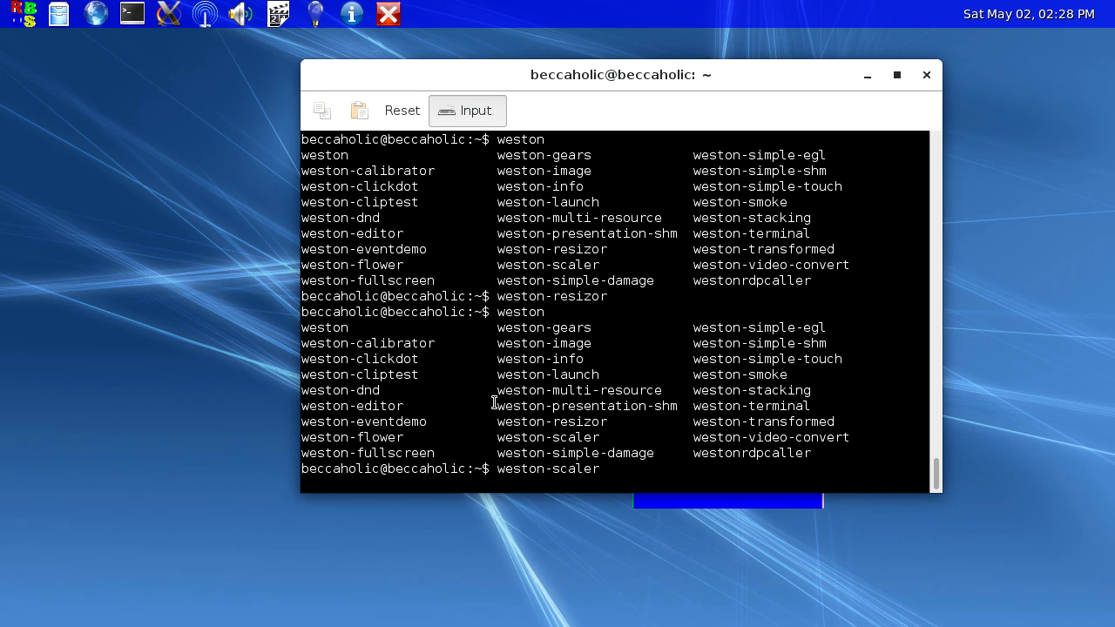
key(ctrl+c)
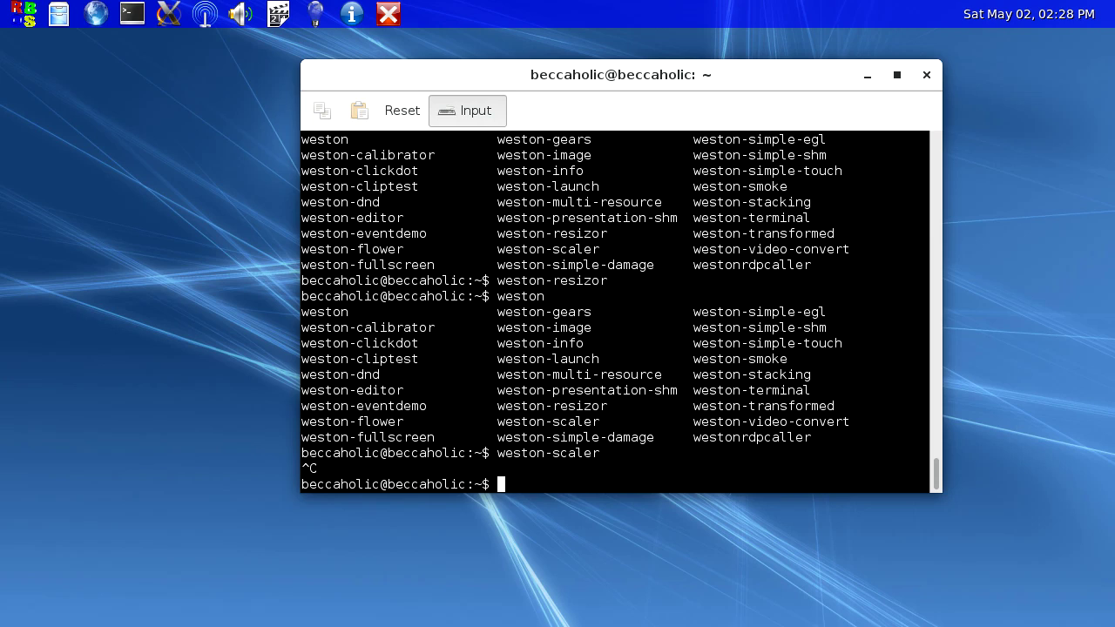
Step: Launch weston-simple-damage from the terminal
text(weston-simple-)
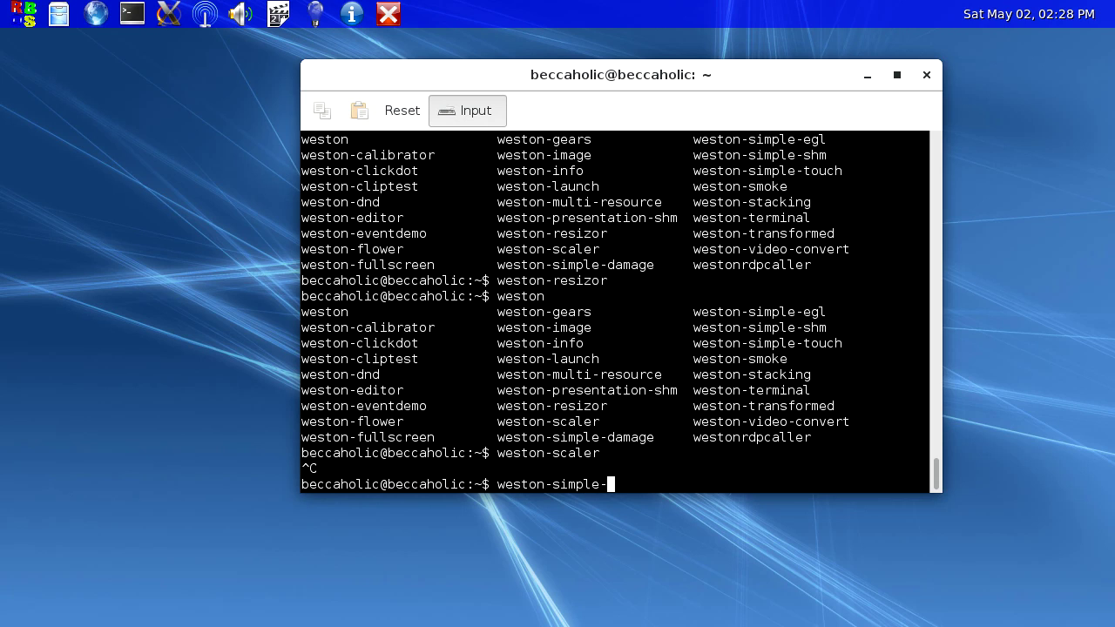
text(damage)
key(Return)
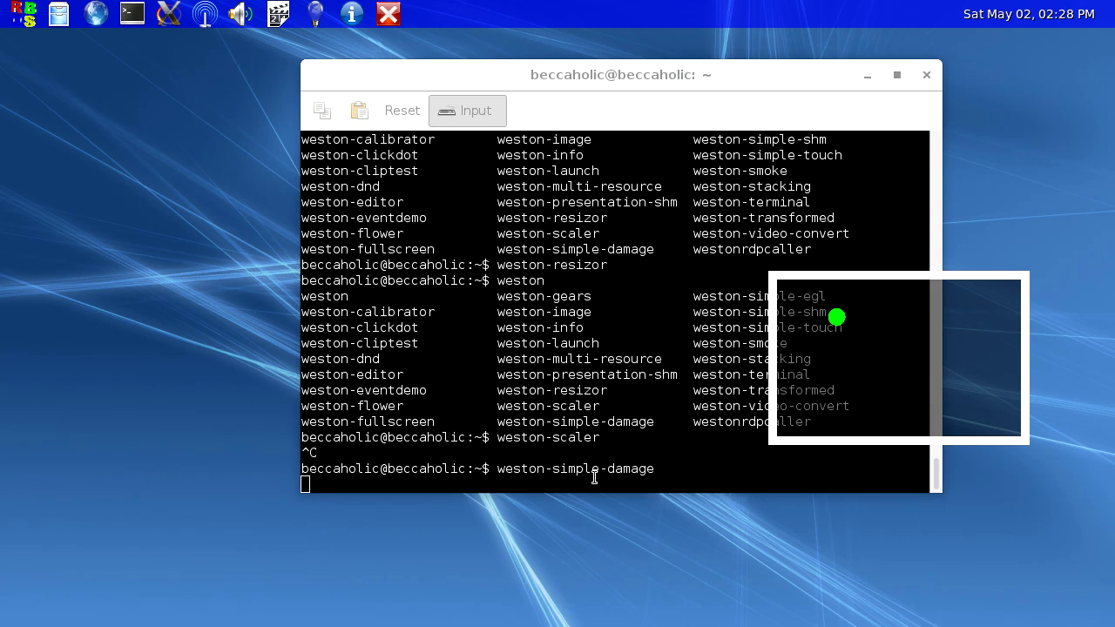
Step: Clear the visible terminal area with blank lines and interrupt weston-simple-damage
key(Return)
key(Return)
key(Return)
key(Return)
key(Return)
key(Return)
key(Return)
key(Return)
key(Return)
key(Return)
key(Return)
key(Return)
key(Return)
key(Return)
key(Return)
key(Return)
key(Return)
key(Return)
key(Return)
key(Return)
key(ctrl+c)
Step: Shorten the recalled weston-simple-damage command to weston- and list the matching programs
key(Up)
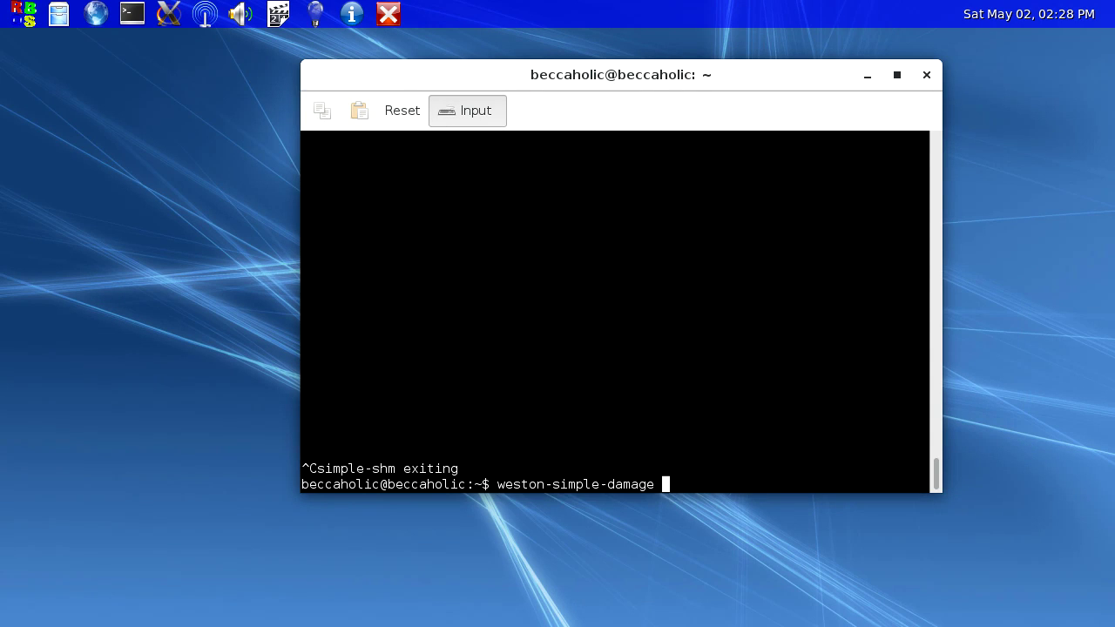
key(BackSpace)
key(BackSpace)
key(BackSpace)
key(BackSpace)
key(BackSpace)
key(BackSpace)
key(BackSpace)
key(BackSpace)
key(BackSpace)
key(BackSpace)
key(BackSpace)
key(BackSpace)
key(BackSpace)
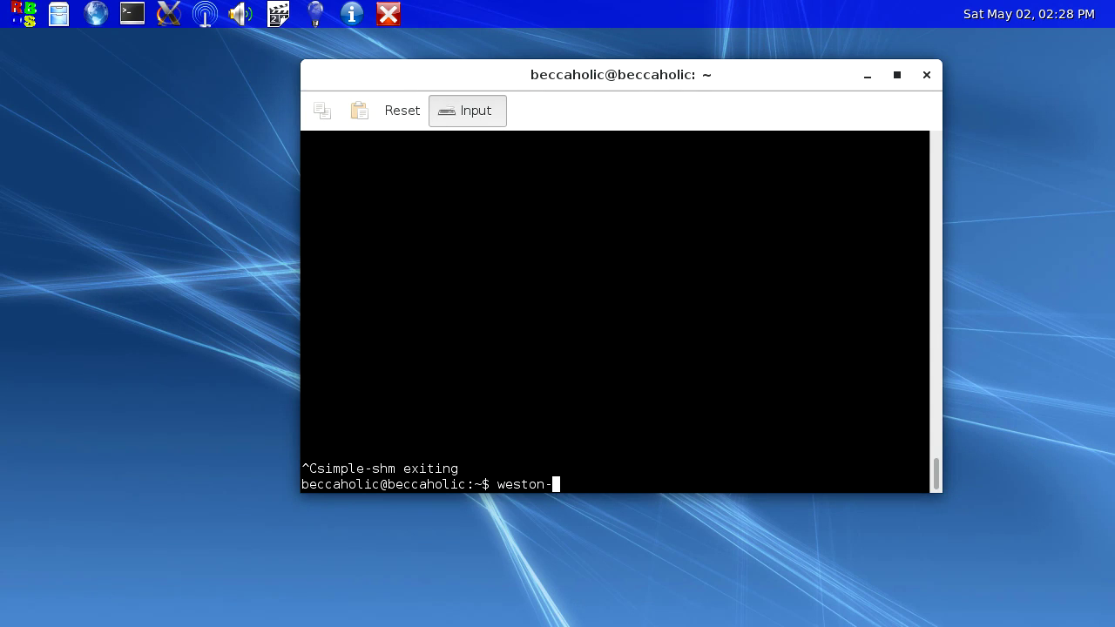
key(Tab)
key(Tab)
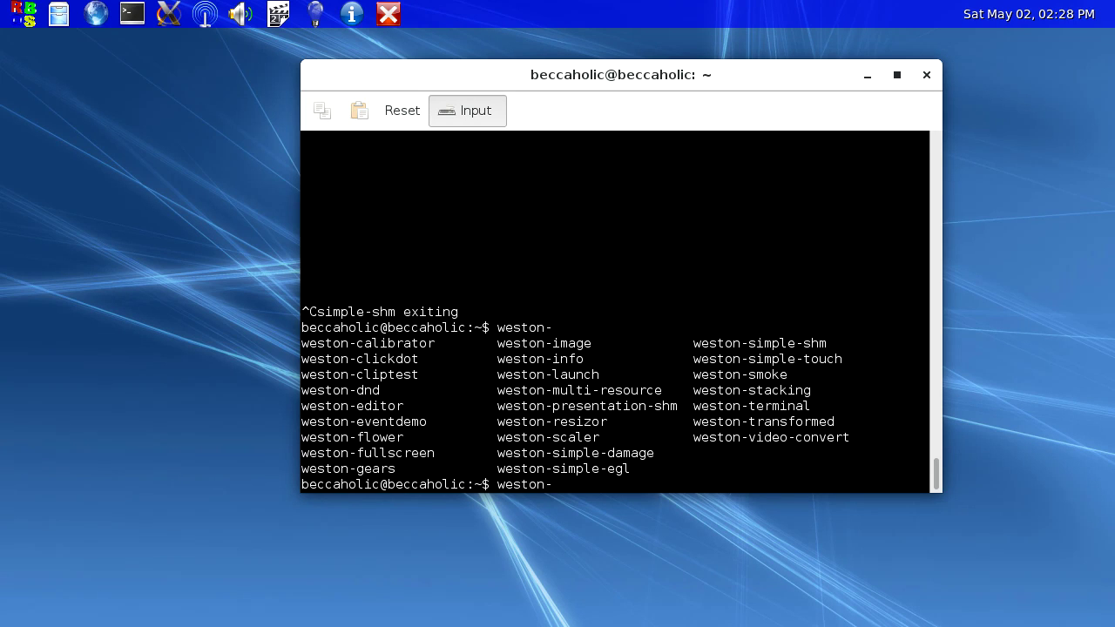
Step: Run weston-simple-egl and interrupt the program
text(simple-egl)
key(Return)
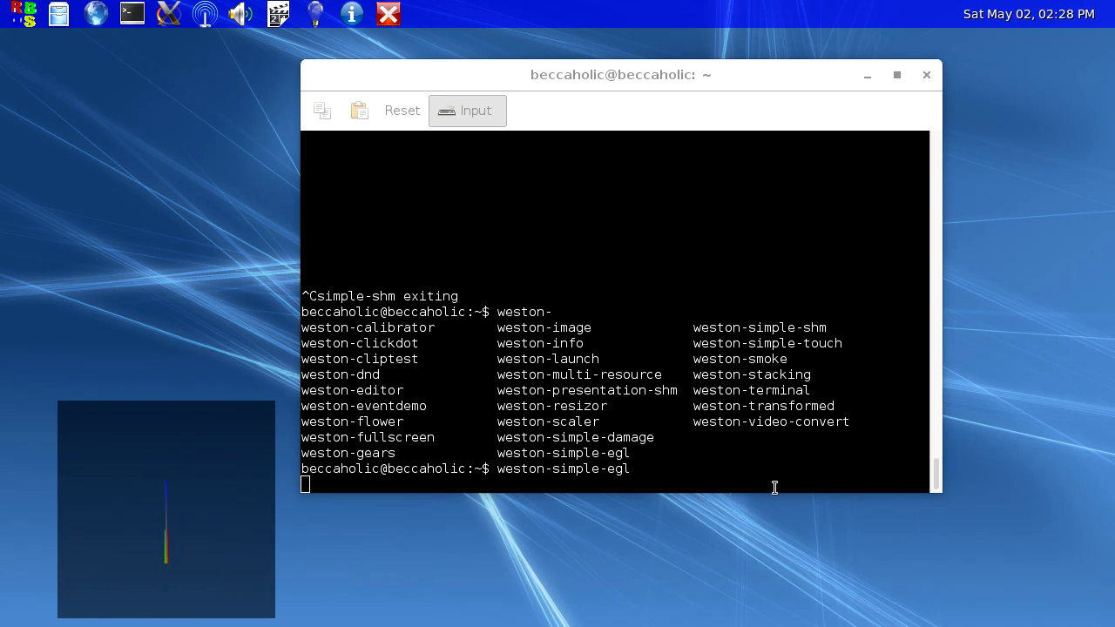
key(ctrl+c)
Step: Change the recalled weston-simple-egl command to weston-simple-shm and run it
key(Up)
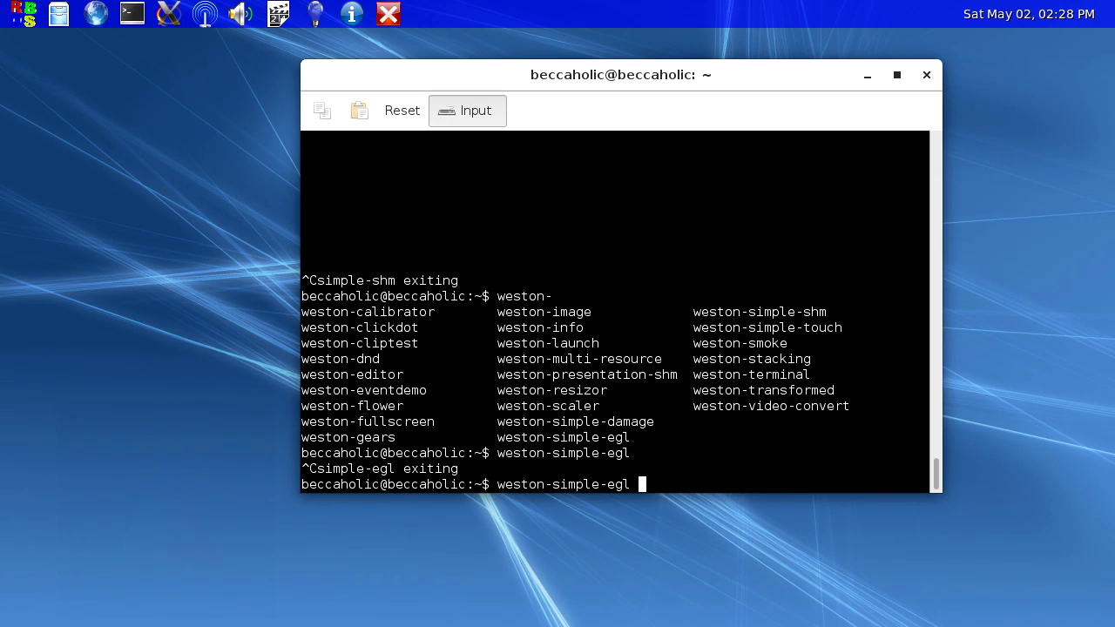
key(BackSpace)
key(BackSpace)
key(Tab)
key(Return)
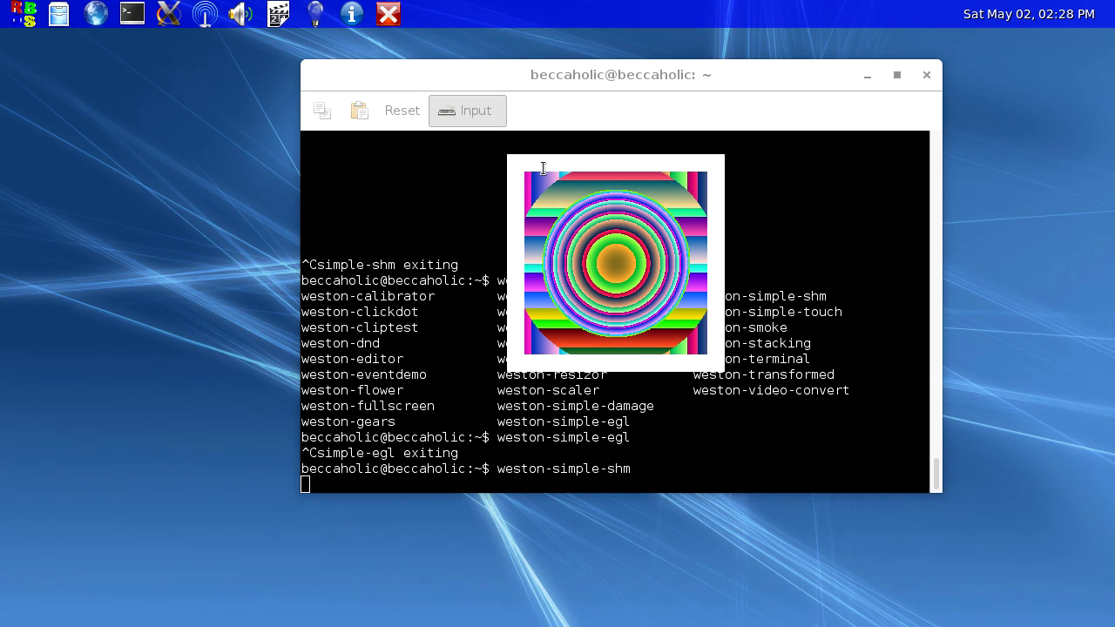
Step: Move the terminal window to the desktop's upper-right area, cut the recalled weston-simple-shm command back to weston-, and list the matching programs
drag(576, 75, 127, 112)
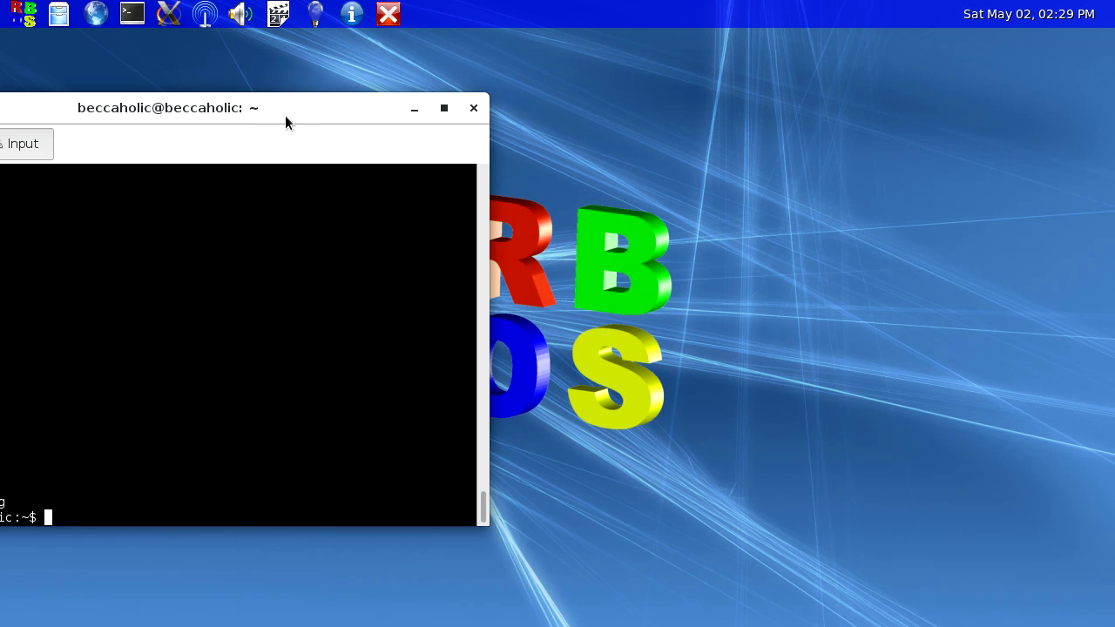
drag(285, 115, 821, 64)
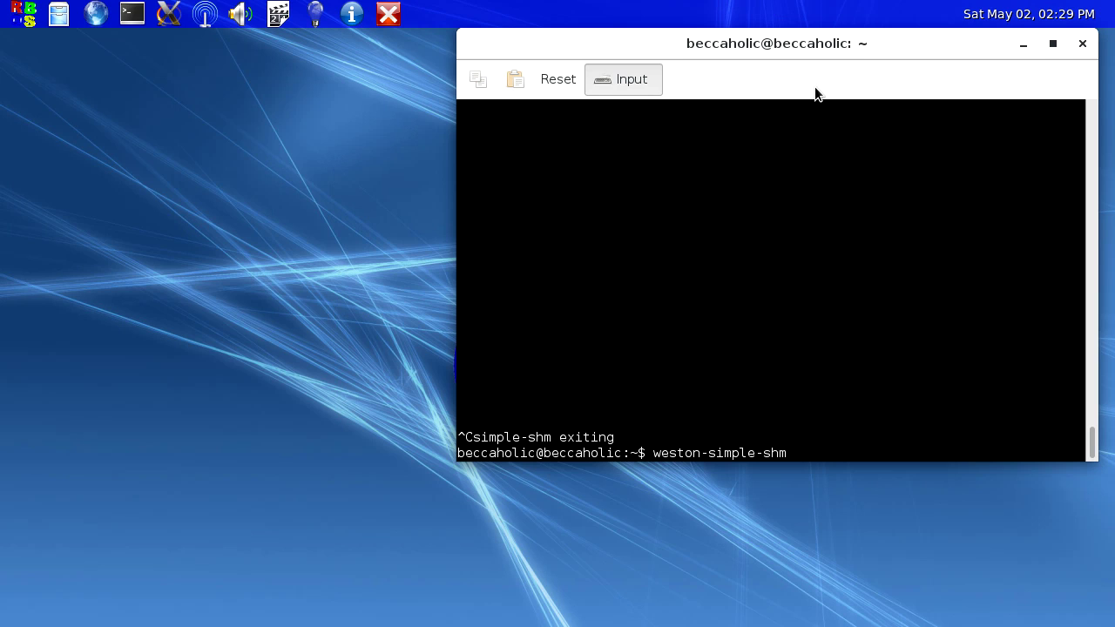
key(BackSpace)
key(BackSpace)
key(BackSpace)
key(BackSpace)
key(BackSpace)
key(BackSpace)
key(BackSpace)
key(BackSpace)
key(BackSpace)
key(BackSpace)
key(Tab)
key(Tab)
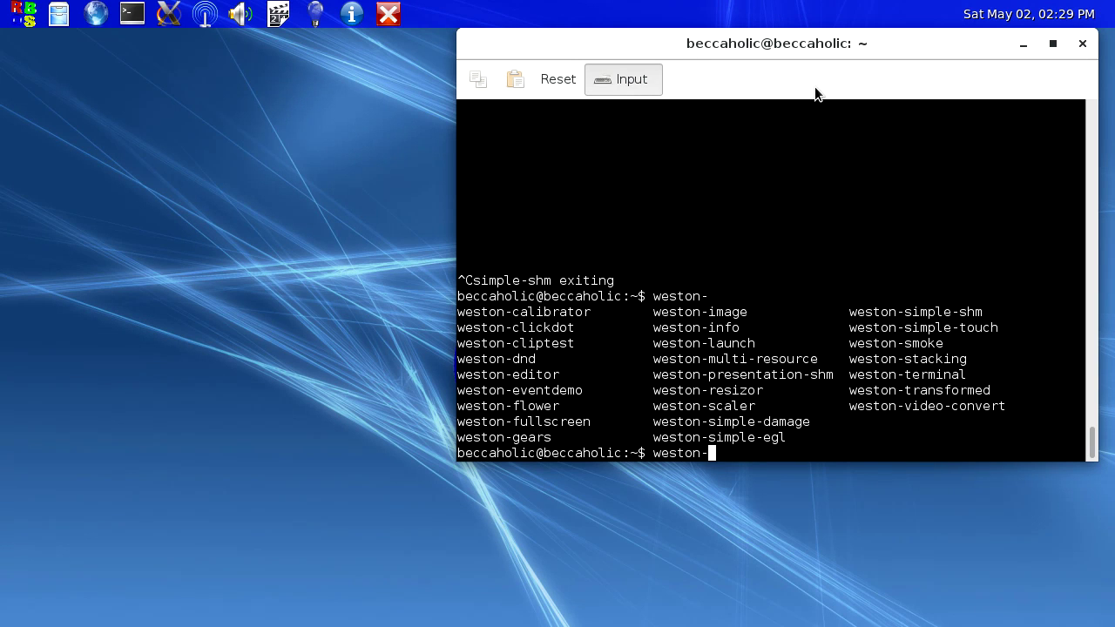
Step: Complete the weston- command as weston-simple-touch and run it
text(simple-)
text(t)
key(Tab)
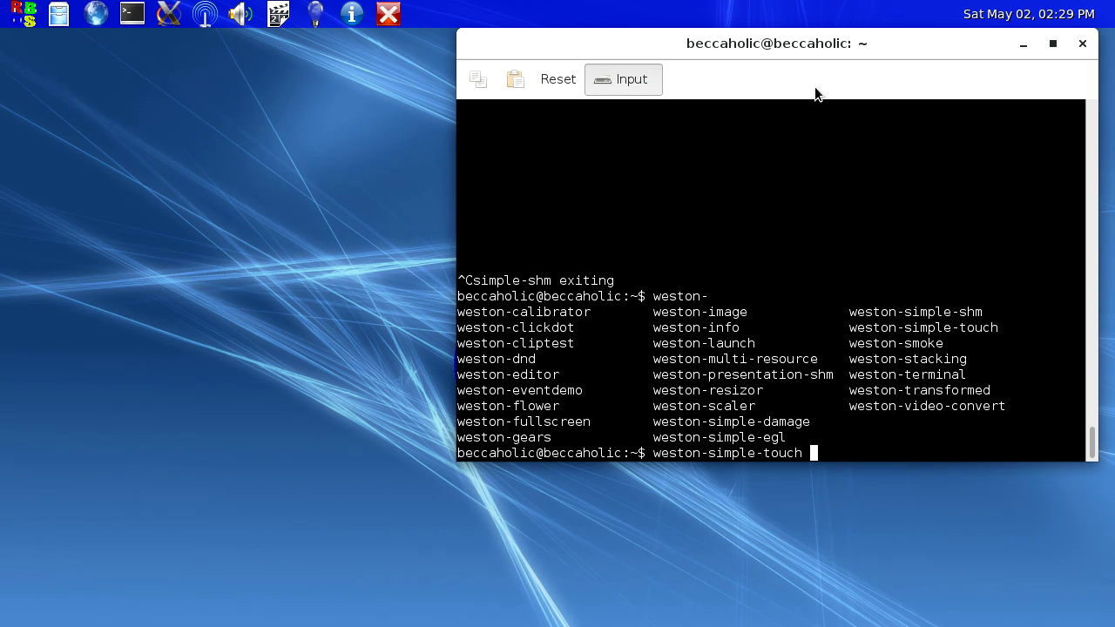
key(Return)
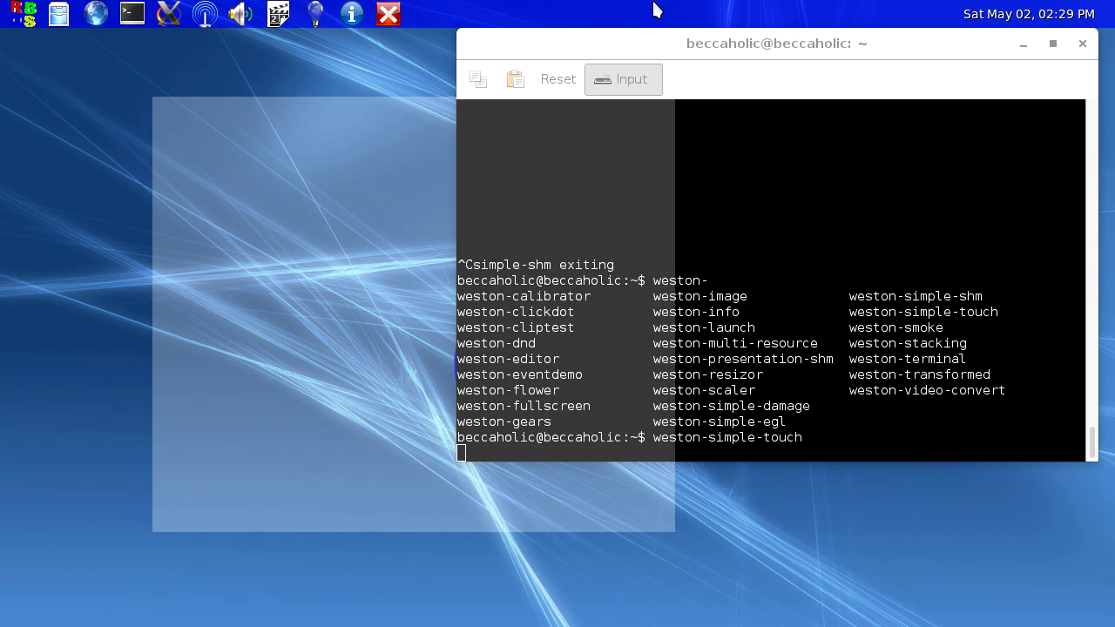
Step: Fill the terminal with blank lines while weston-simple-touch is running, and interrupt the program
click(765, 359)
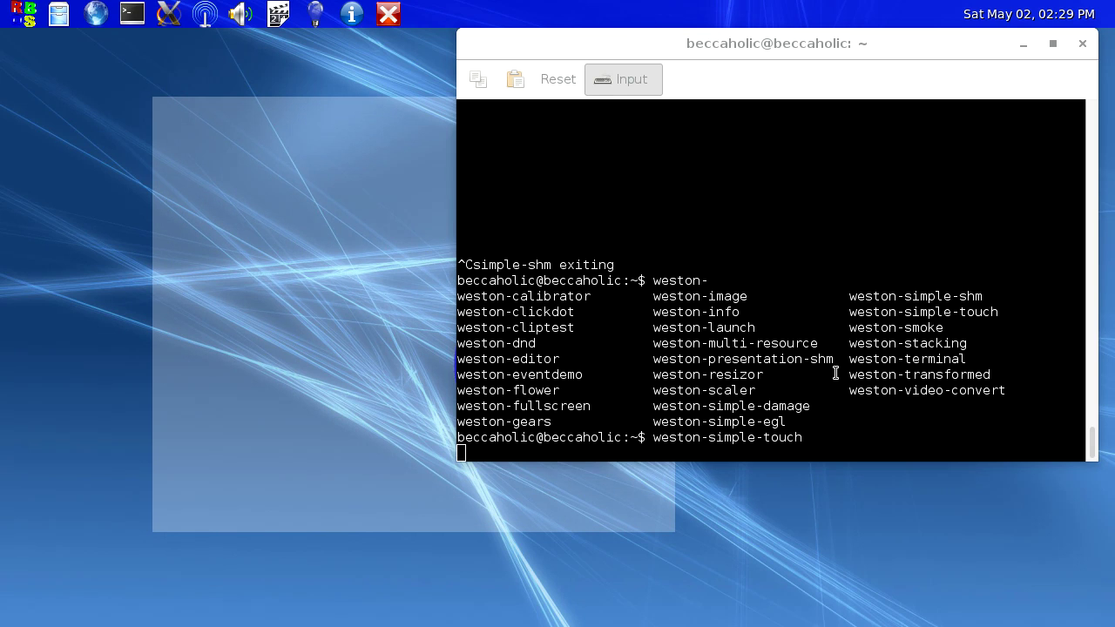
key(Return)
key(Return)
key(Return)
key(Return)
key(Return)
key(Return)
key(Return)
key(Return)
key(Return)
key(Return)
key(Return)
key(Return)
key(Return)
key(Return)
key(Return)
key(Return)
key(Return)
key(Return)
key(Return)
key(Return)
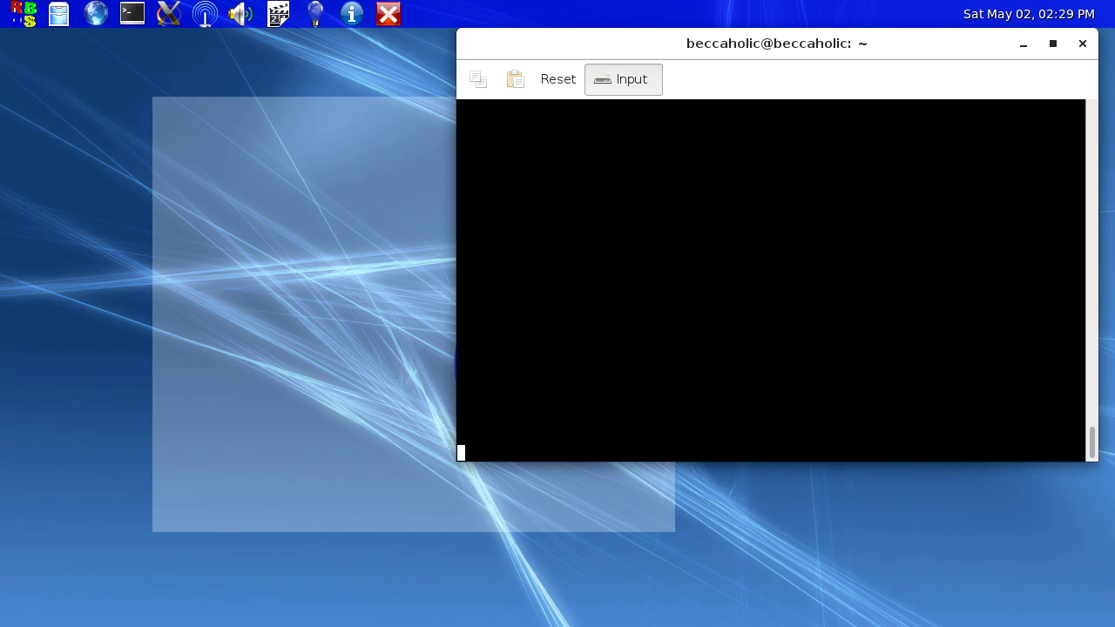
key(ctrl+c)
Step: Recall the weston-simple-touch command, cut it back to weston-, and list the matching programs
key(Up)
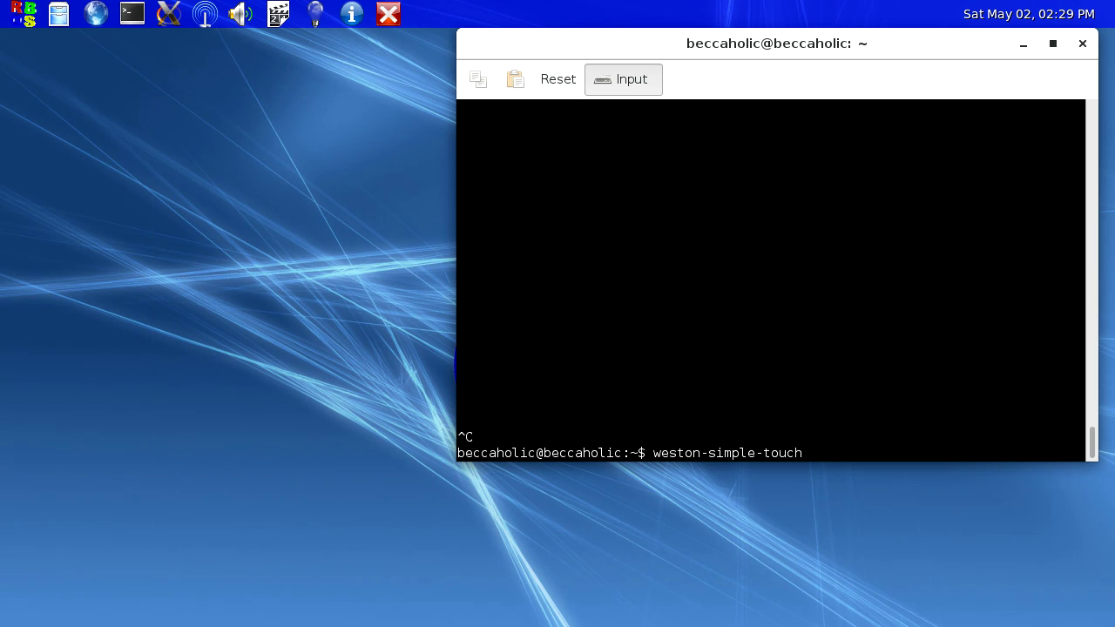
key(BackSpace)
key(BackSpace)
key(BackSpace)
key(BackSpace)
key(BackSpace)
text(shm)
key(BackSpace)
key(BackSpace)
key(BackSpace)
key(BackSpace)
key(BackSpace)
key(BackSpace)
key(BackSpace)
key(BackSpace)
key(BackSpace)
key(BackSpace)
key(BackSpace)
key(Tab)
key(Tab)
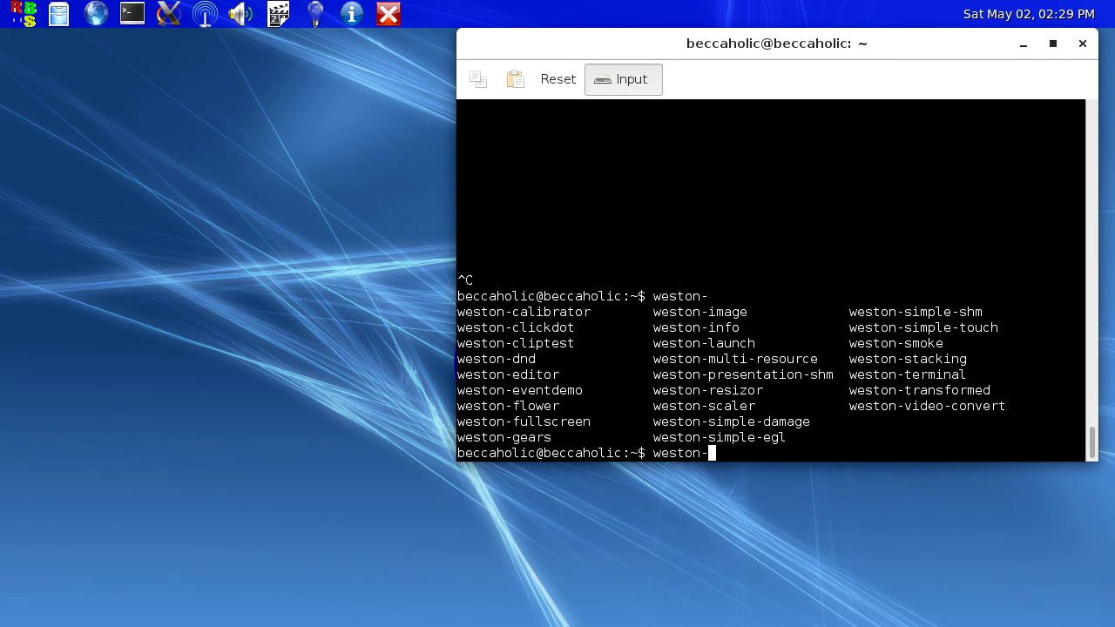
Step: Run weston-smoke from the terminal and interrupt the program
text(smoke)
key(Return)
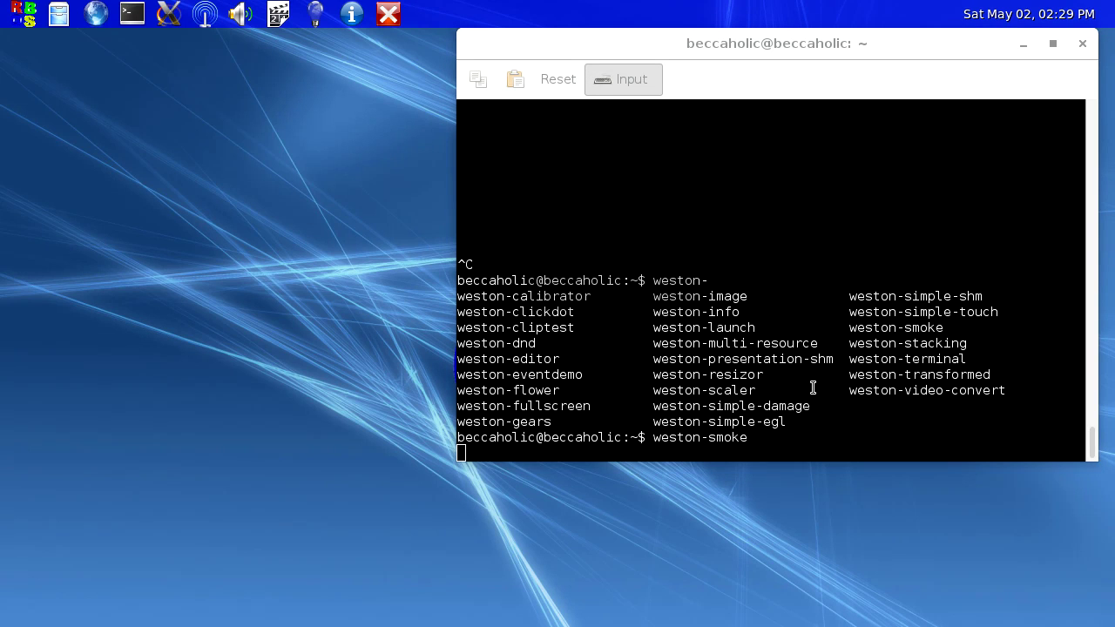
click(574, 419)
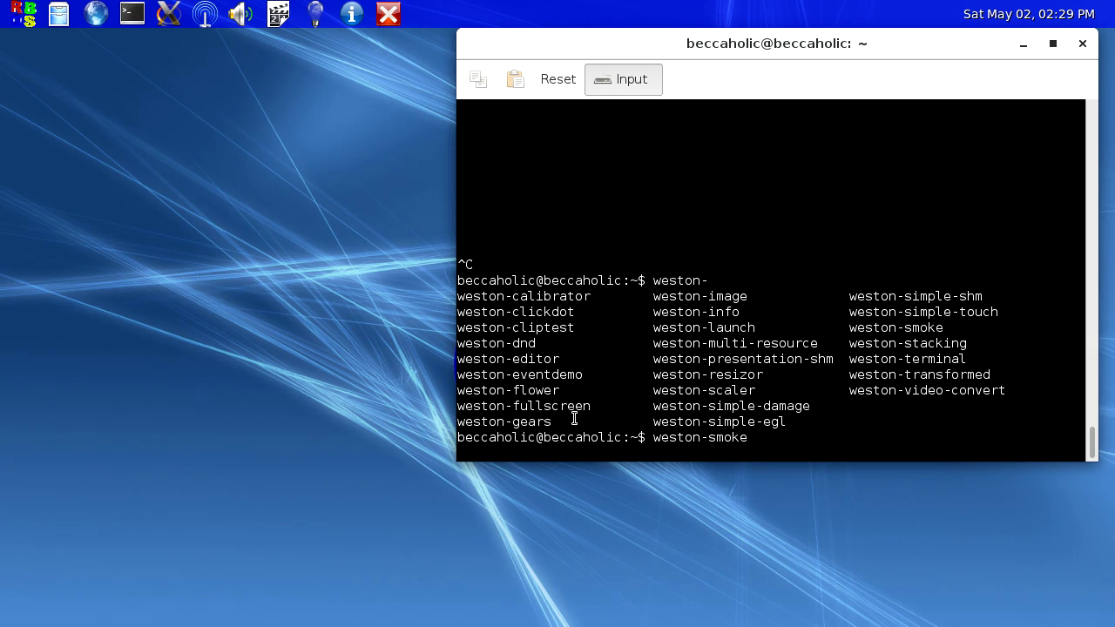
key(ctrl+c)
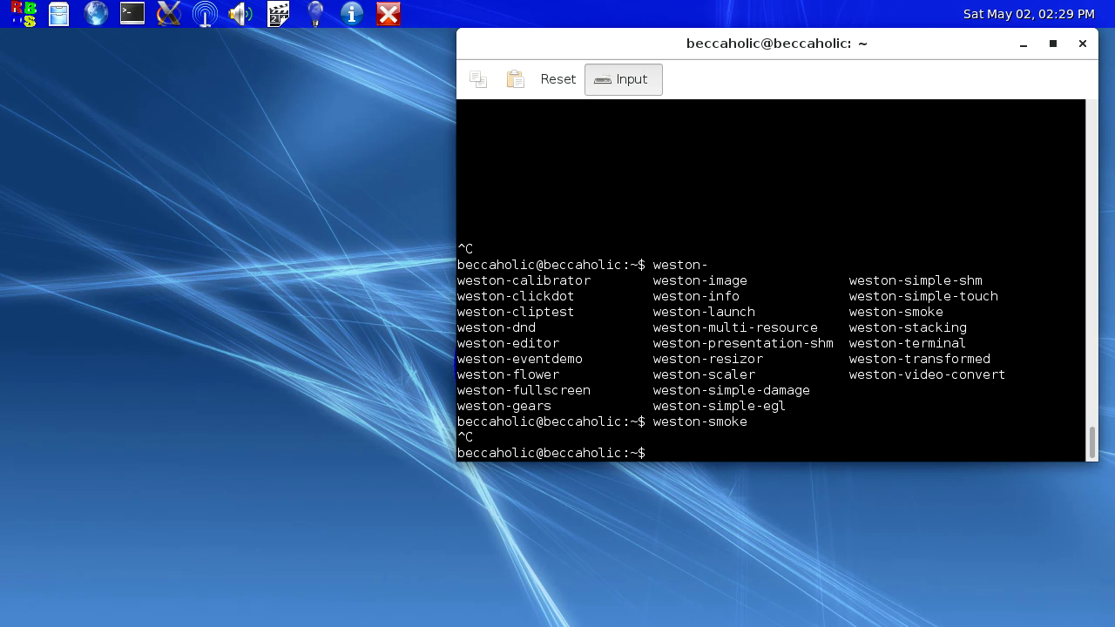
Step: Run weston-stacking from the terminal and close its test window
text(weston-st)
key(Tab)
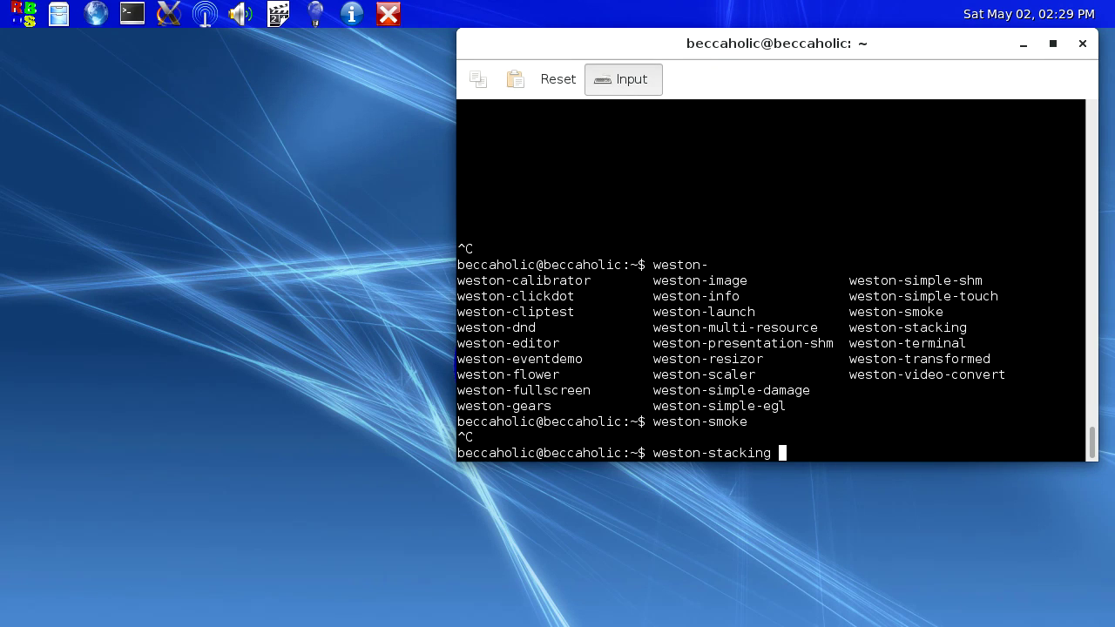
key(Return)
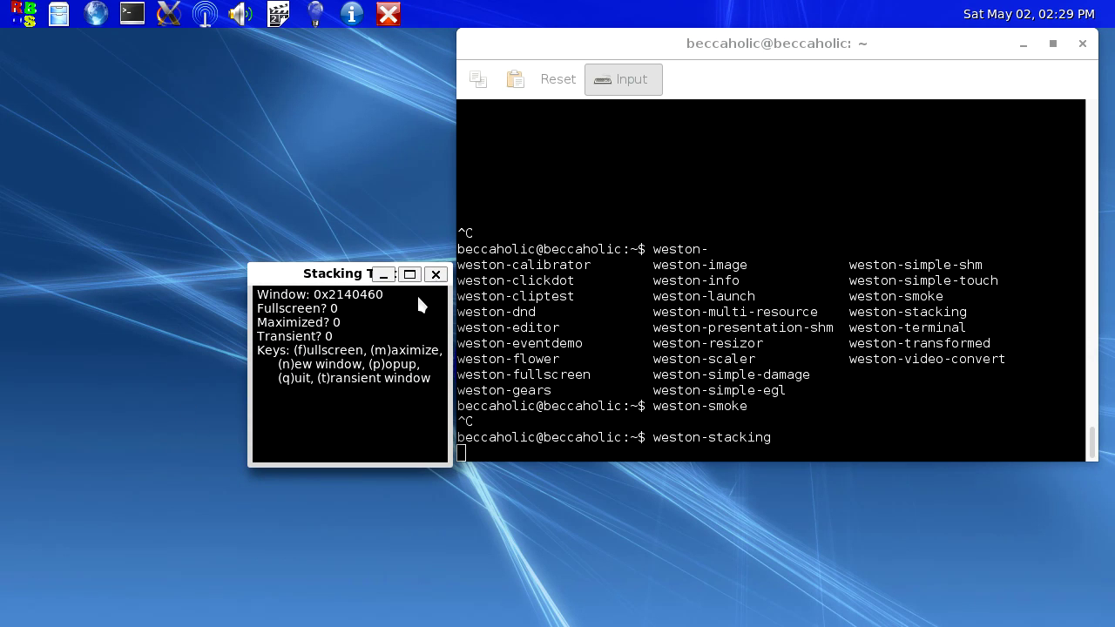
click(435, 275)
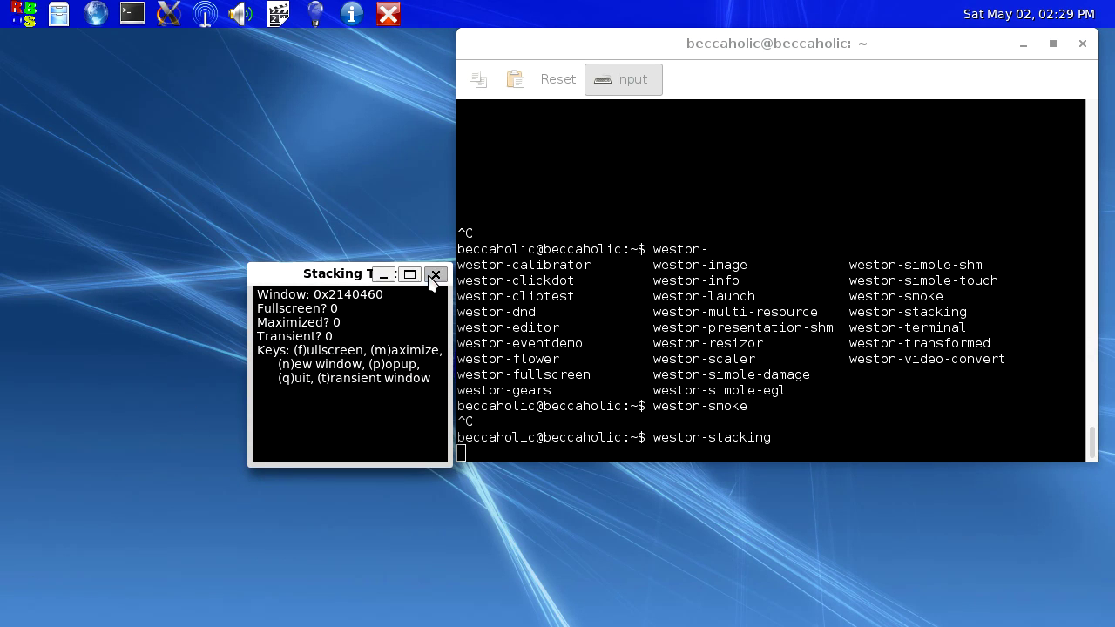
Step: Run weston-transformed from the terminal and interrupt the program
click(806, 392)
text(weston)
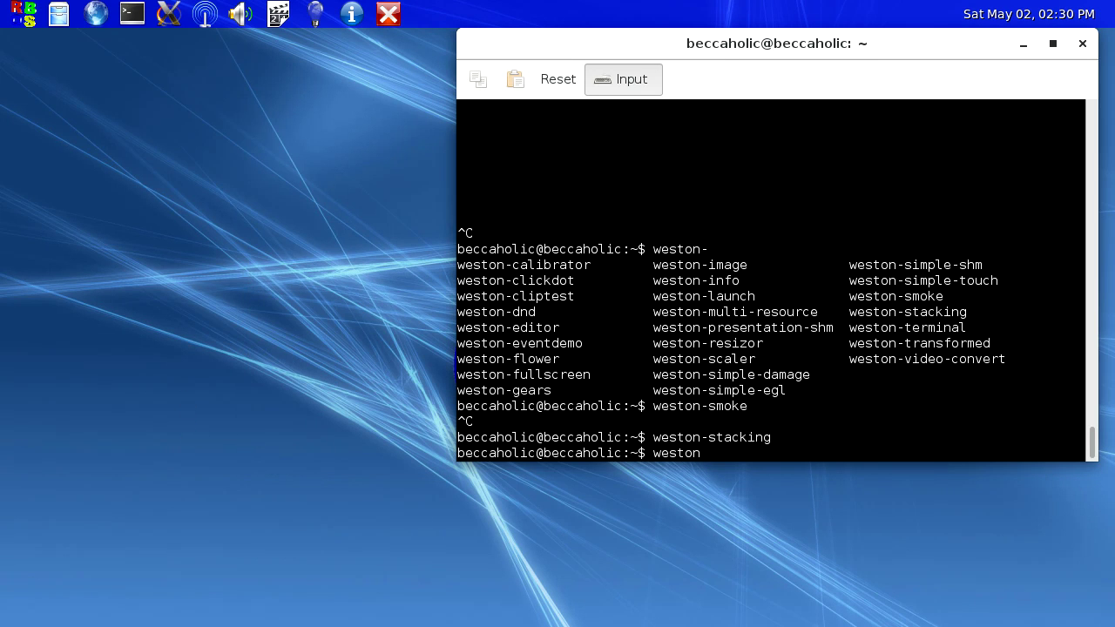
text(-tr)
key(Tab)
key(Return)
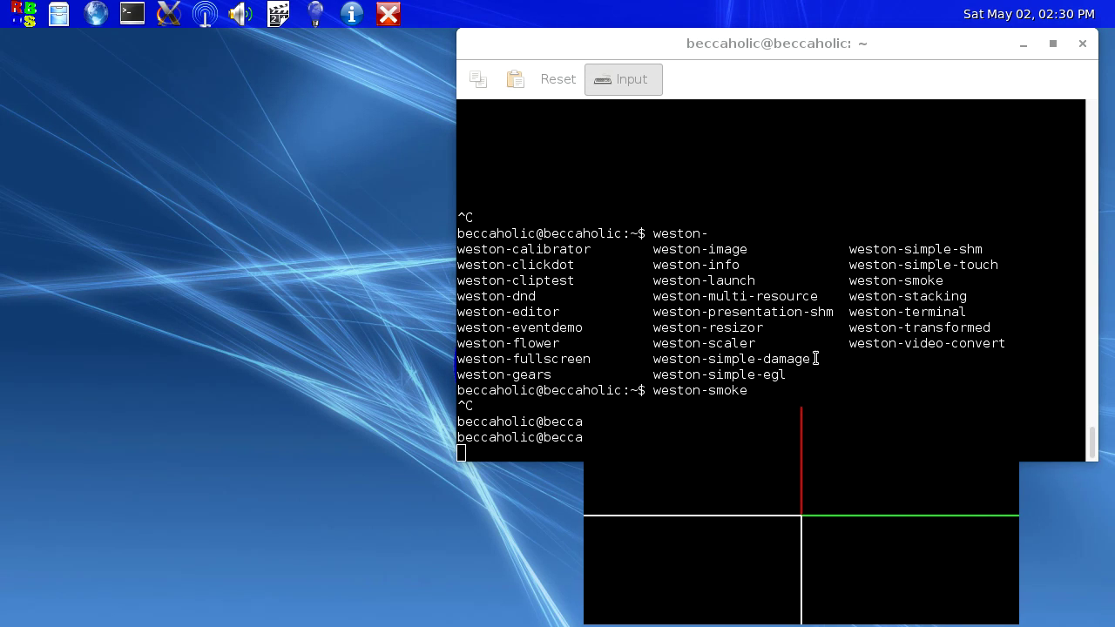
click(688, 374)
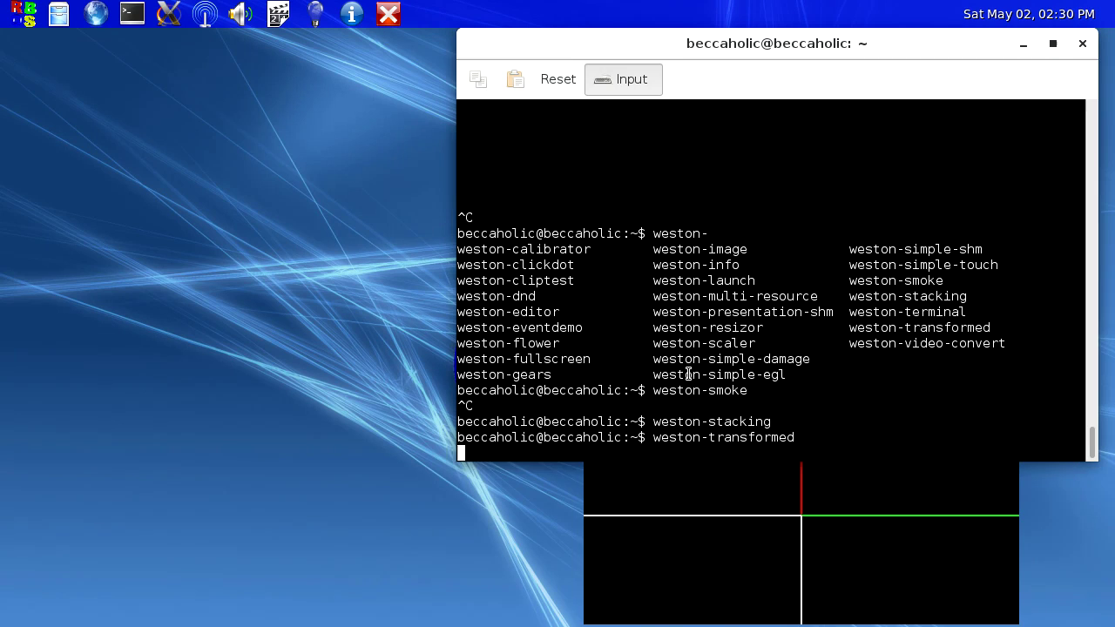
key(ctrl+c)
key(ctrl+c)
key(ctrl+c)
key(ctrl+c)
key(ctrl+c)
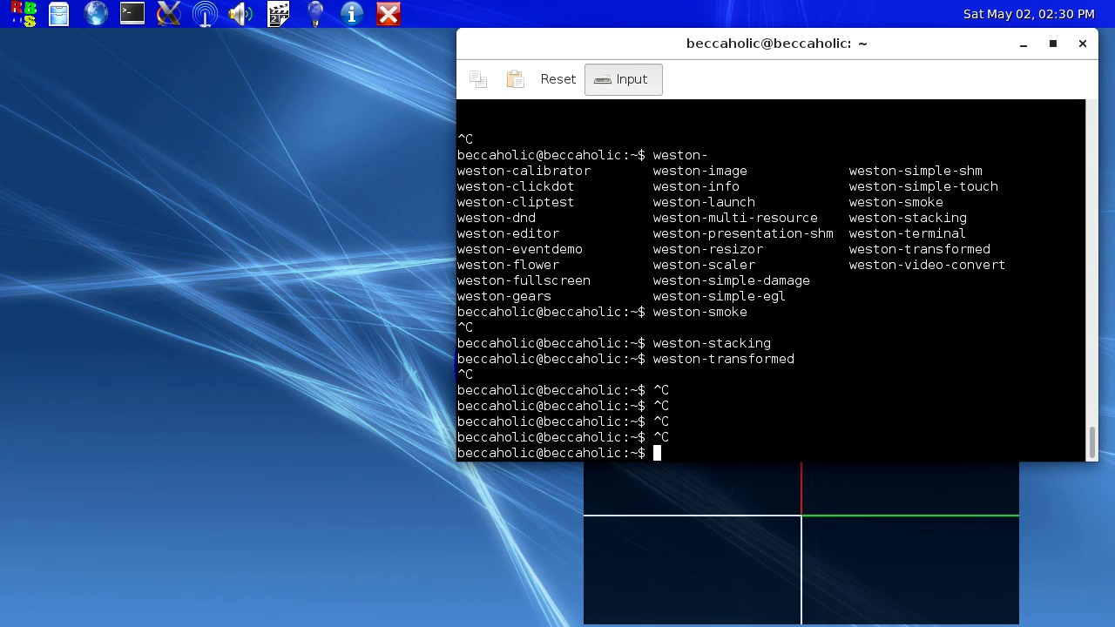
Step: Run weston-video-convert and move its conversion Terminal window over the main terminal, clear of the Information dialog
text(weston)
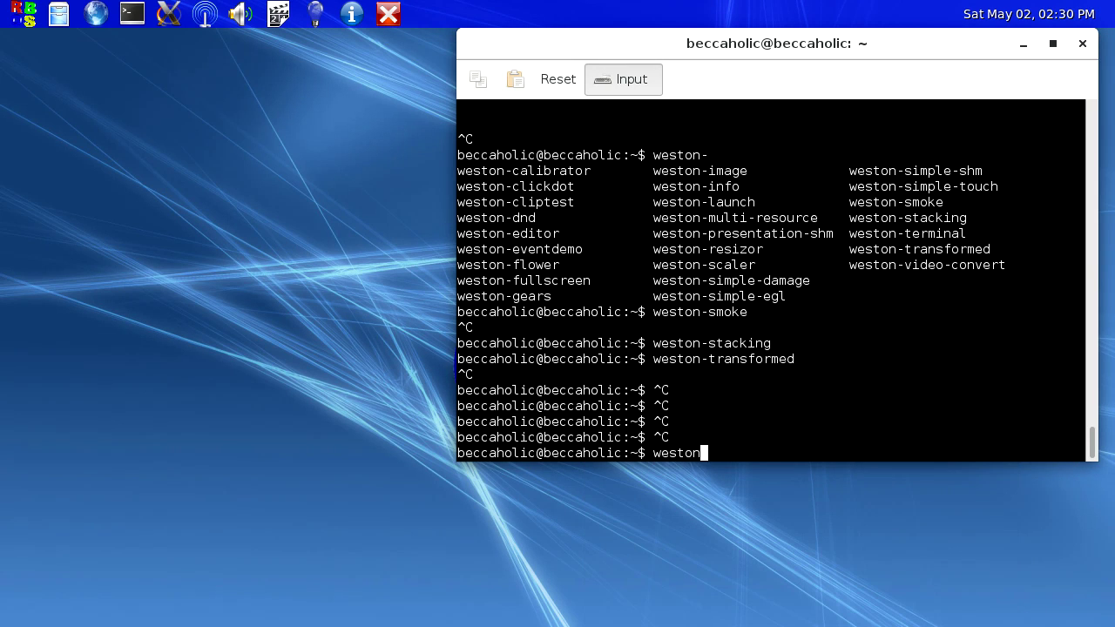
text(-vid)
key(Tab)
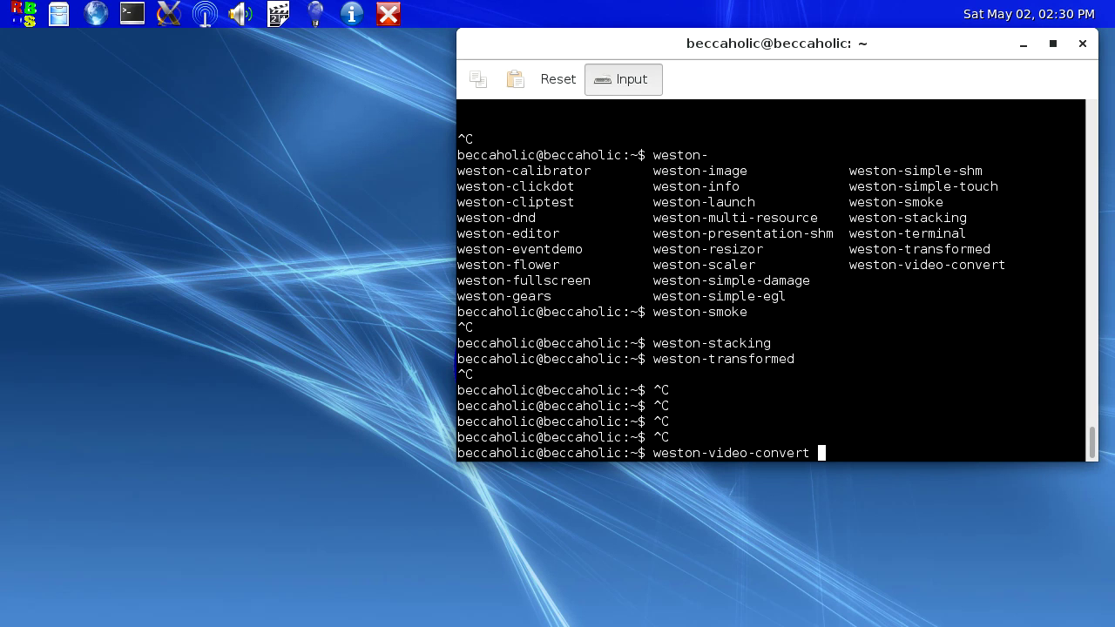
key(Return)
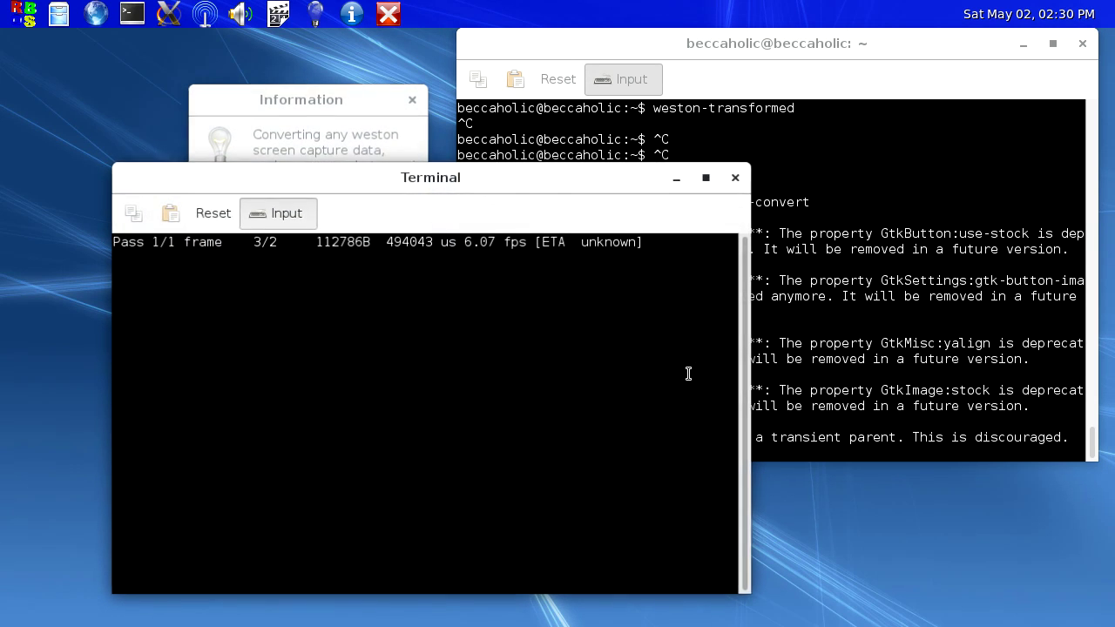
drag(375, 180, 721, 95)
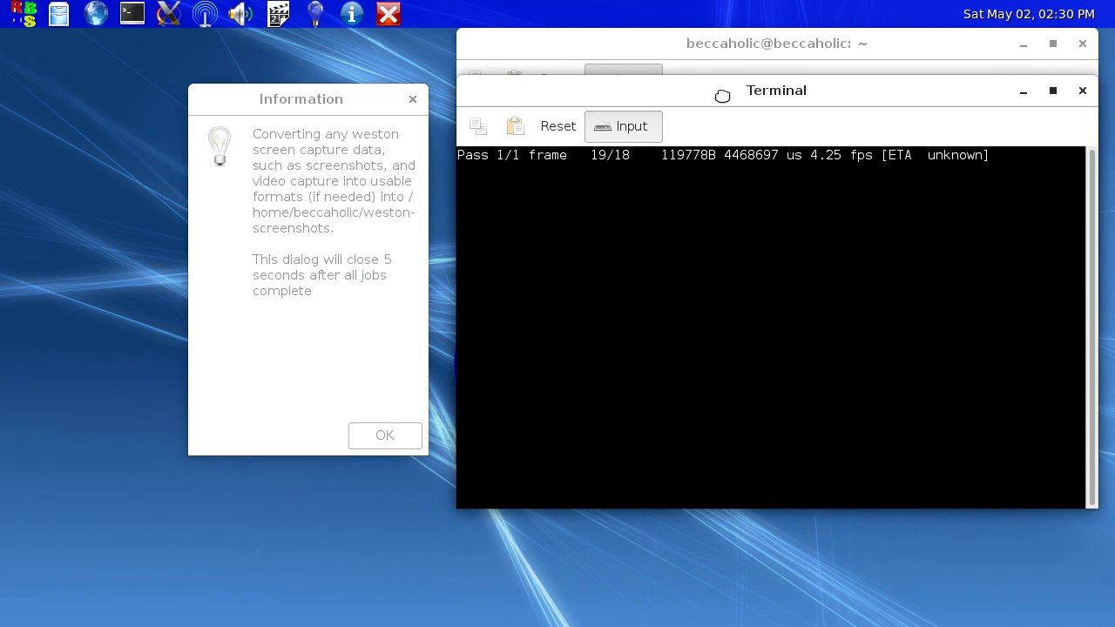
Step: Close the conversion Terminal, the Information dialog, the main terminal and the Home folder window
click(1080, 90)
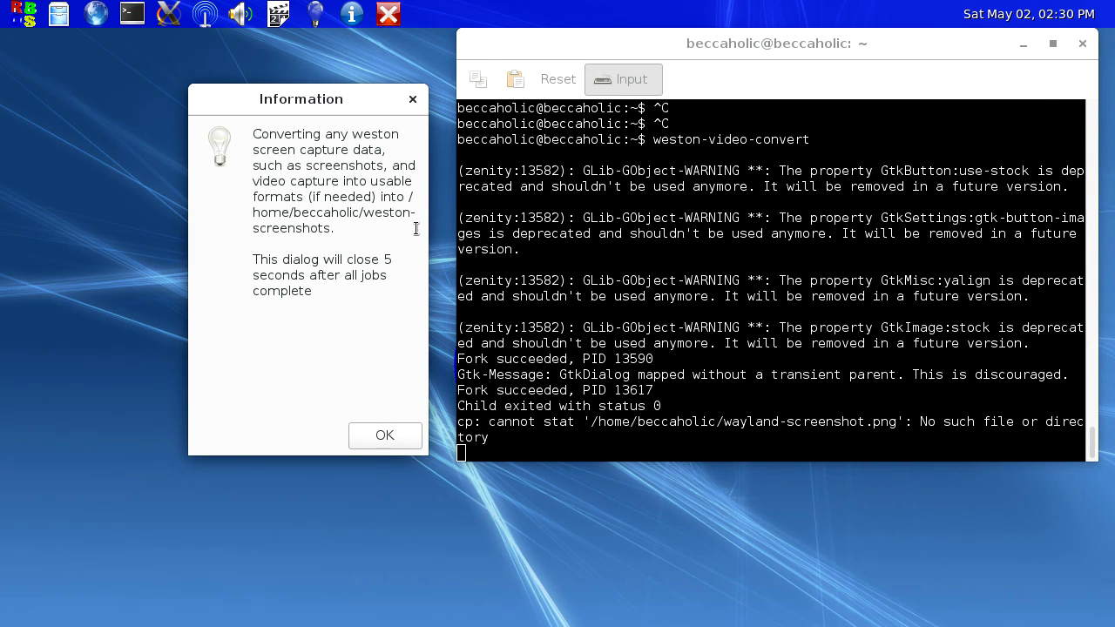
click(408, 99)
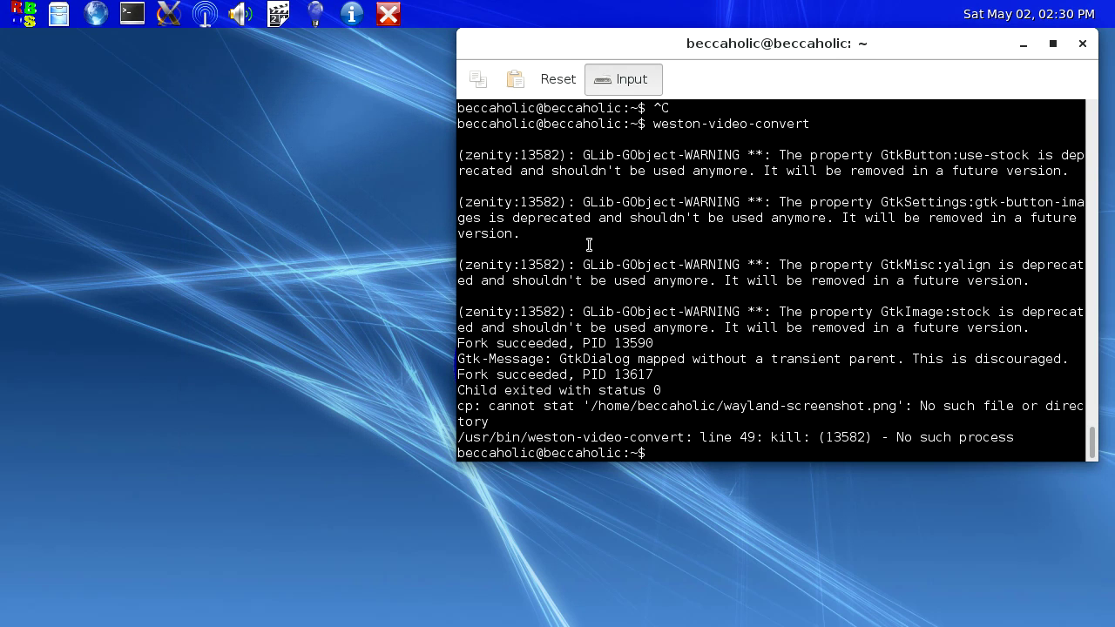
click(1082, 42)
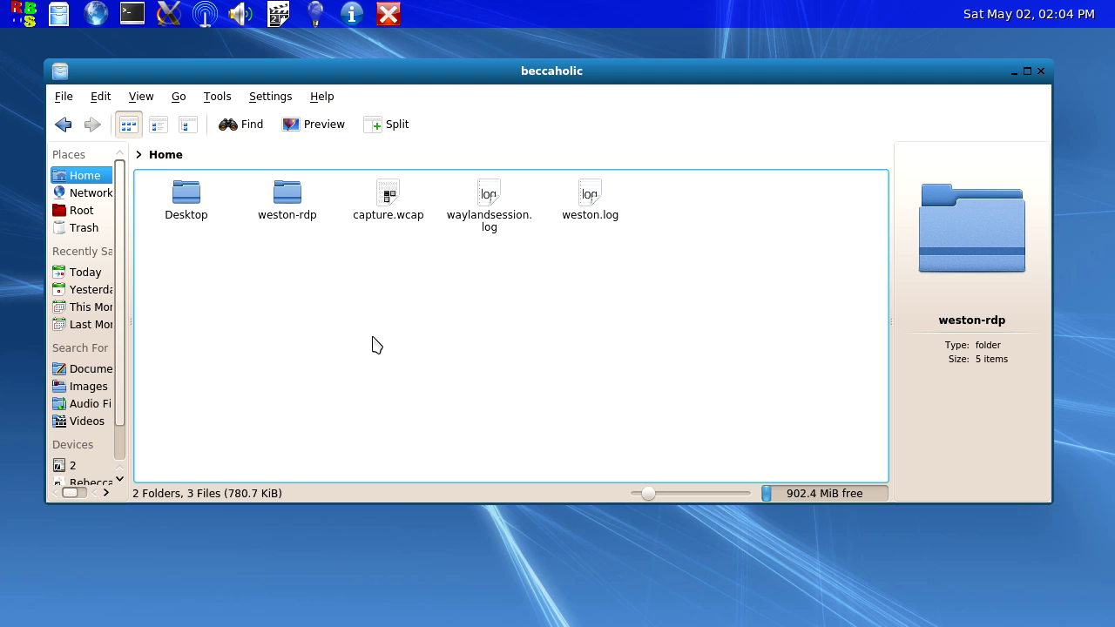
click(1041, 71)
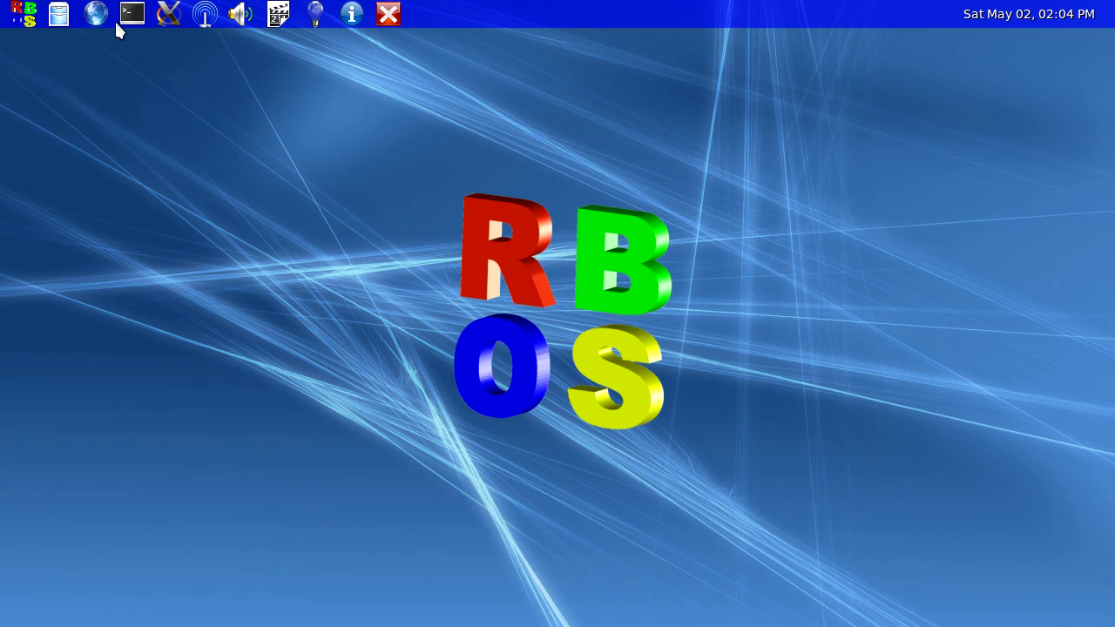
Step: Open a new file manager window and browse the Home, Network, Root, Today and Yesterday places
click(59, 15)
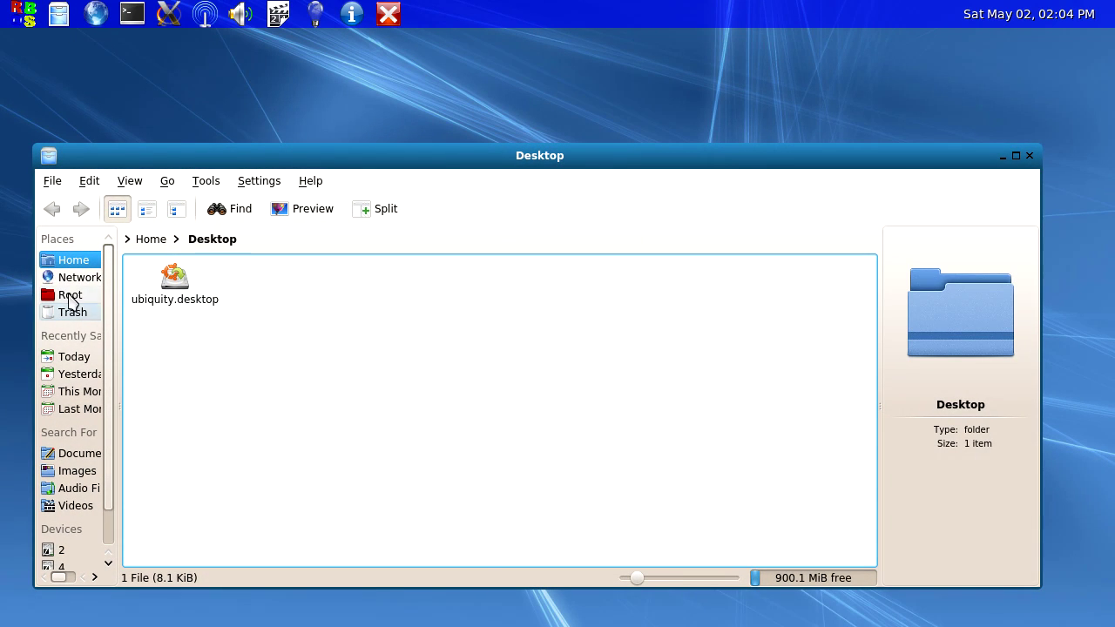
click(72, 277)
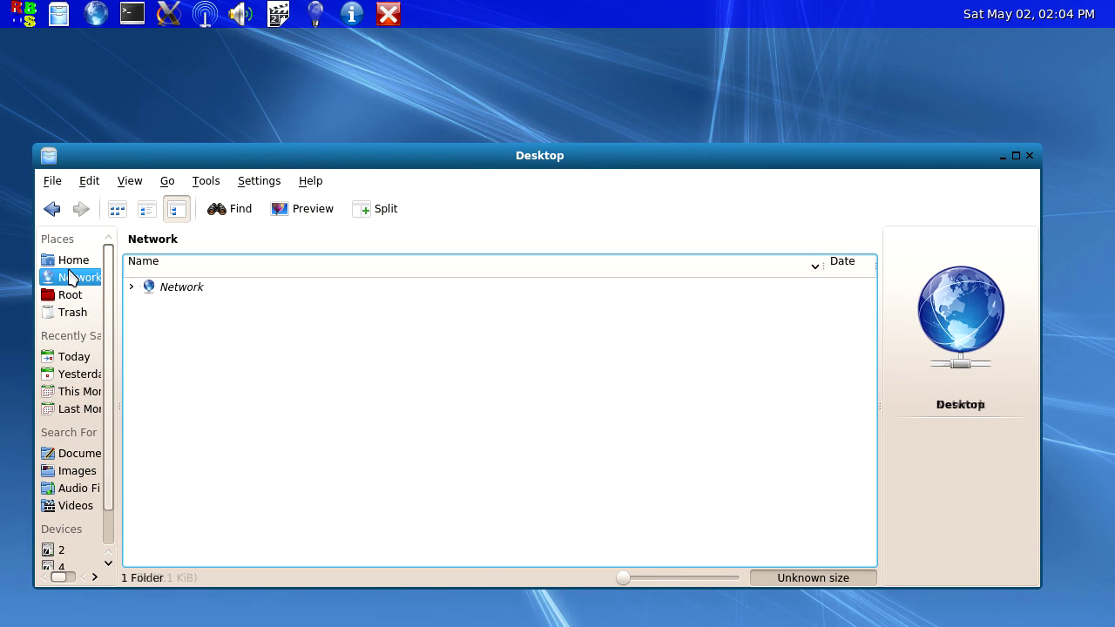
click(71, 261)
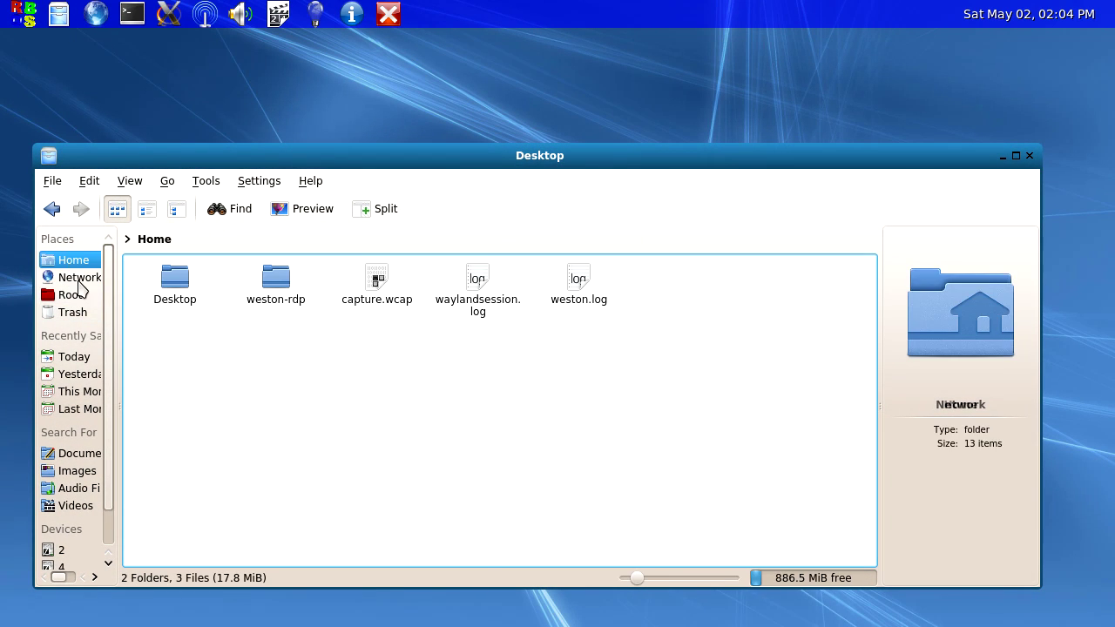
click(82, 278)
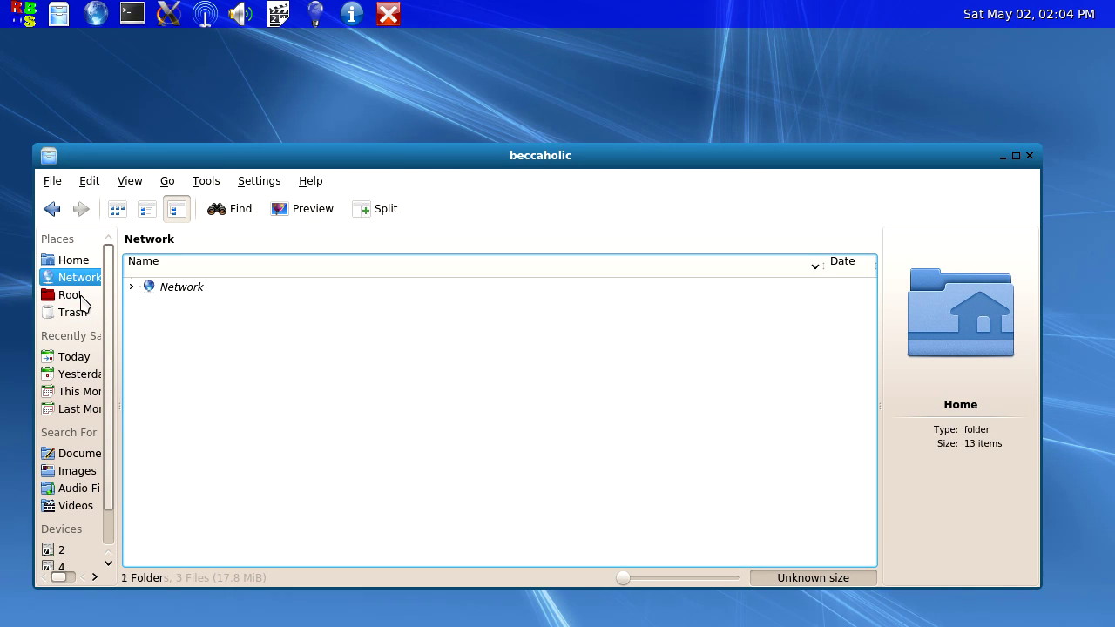
click(83, 296)
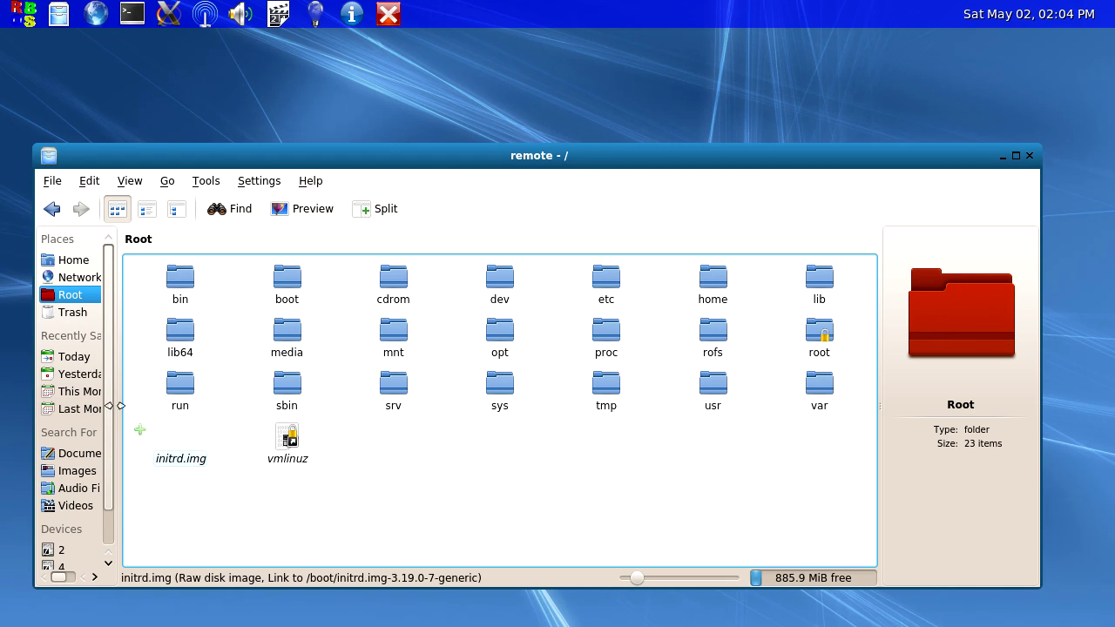
click(73, 356)
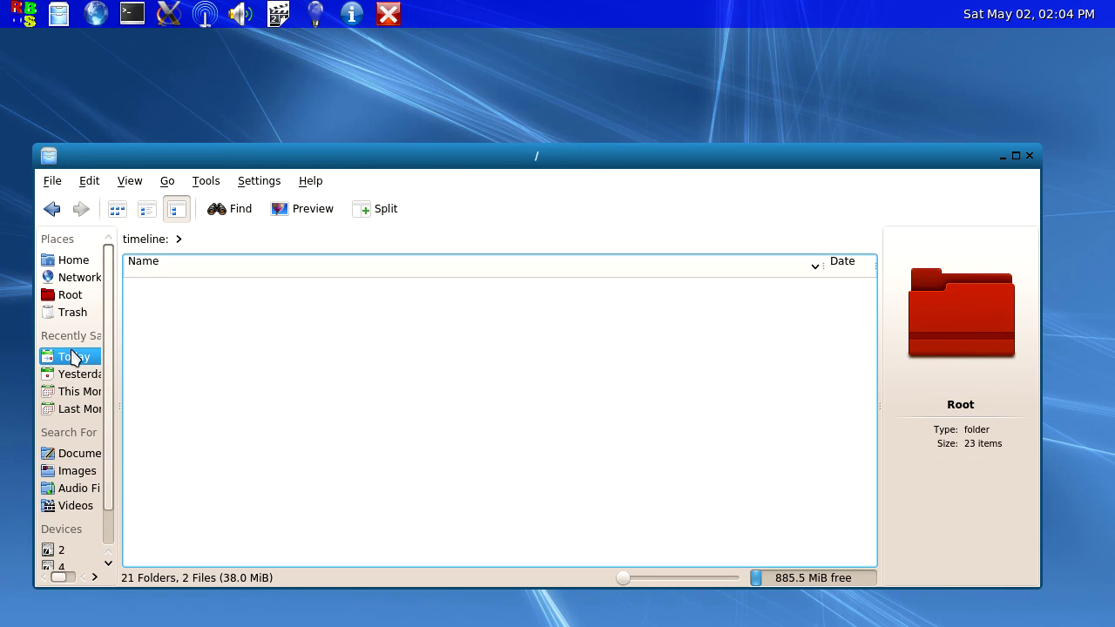
click(87, 378)
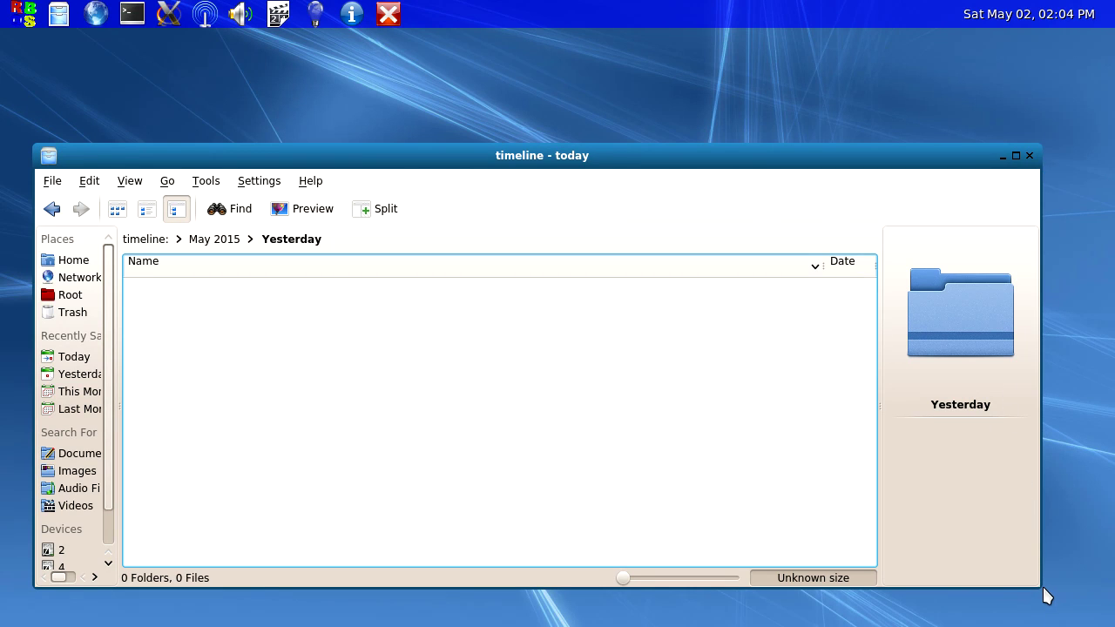
Step: Shrink the file manager window to about a third of its width and open four more Dolphin windows
drag(1045, 590, 388, 453)
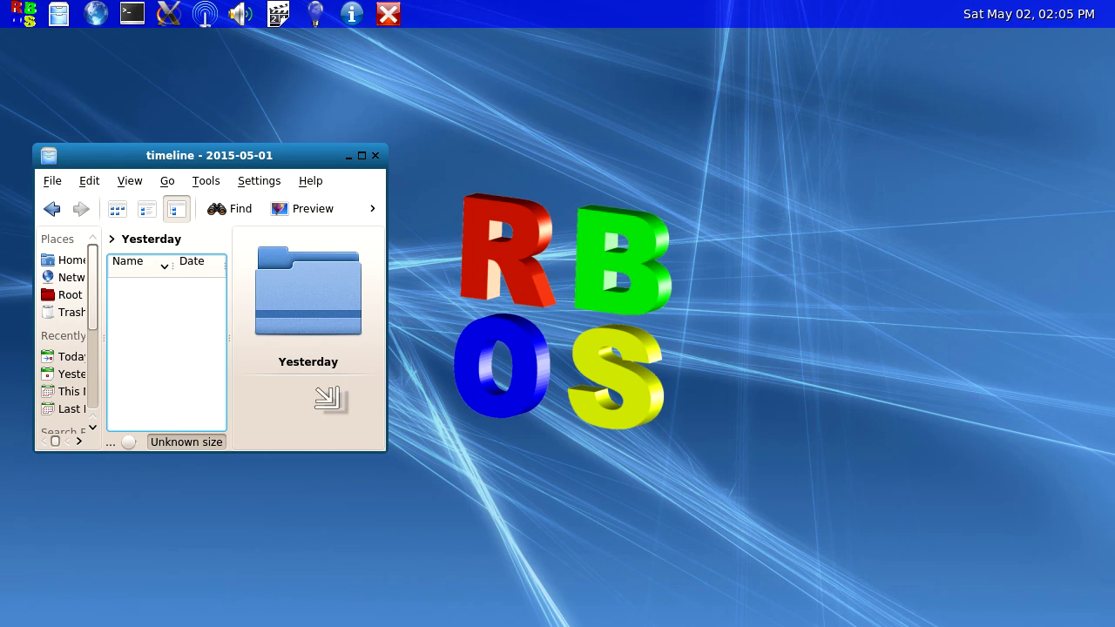
click(58, 15)
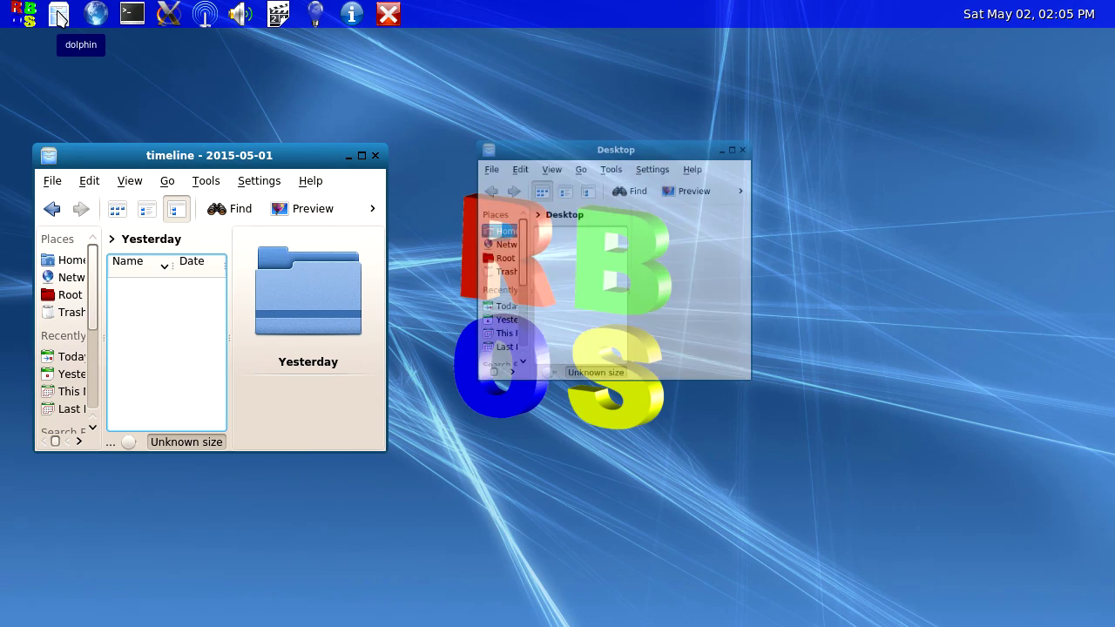
click(59, 15)
click(59, 15)
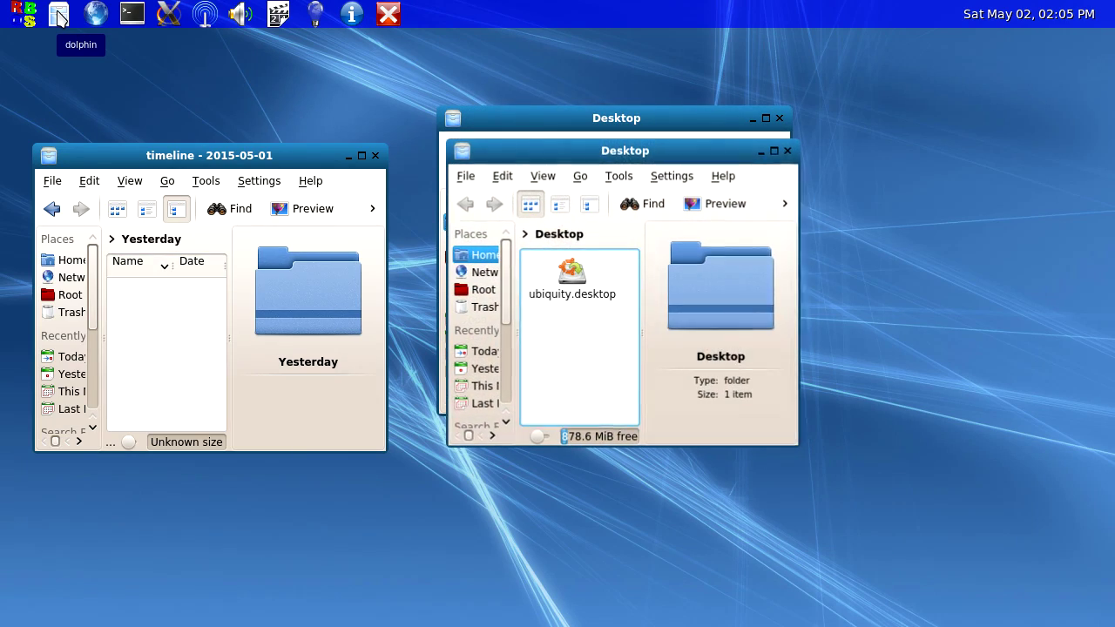
click(59, 15)
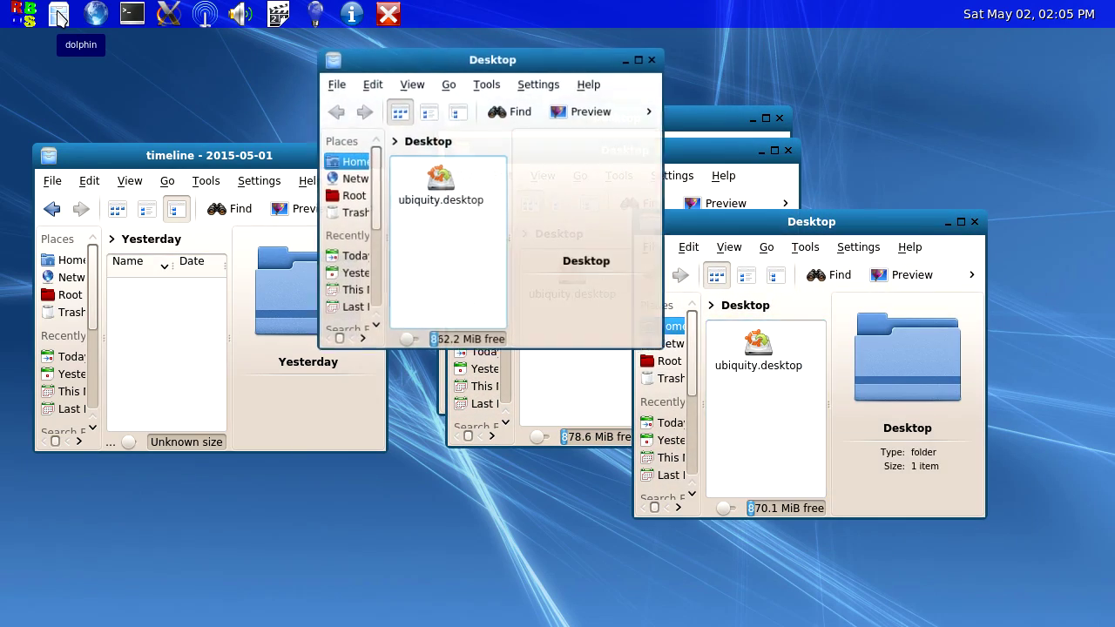
Step: Open two more Dolphin windows and quit every open file manager window until the desktop is empty
click(58, 15)
click(58, 15)
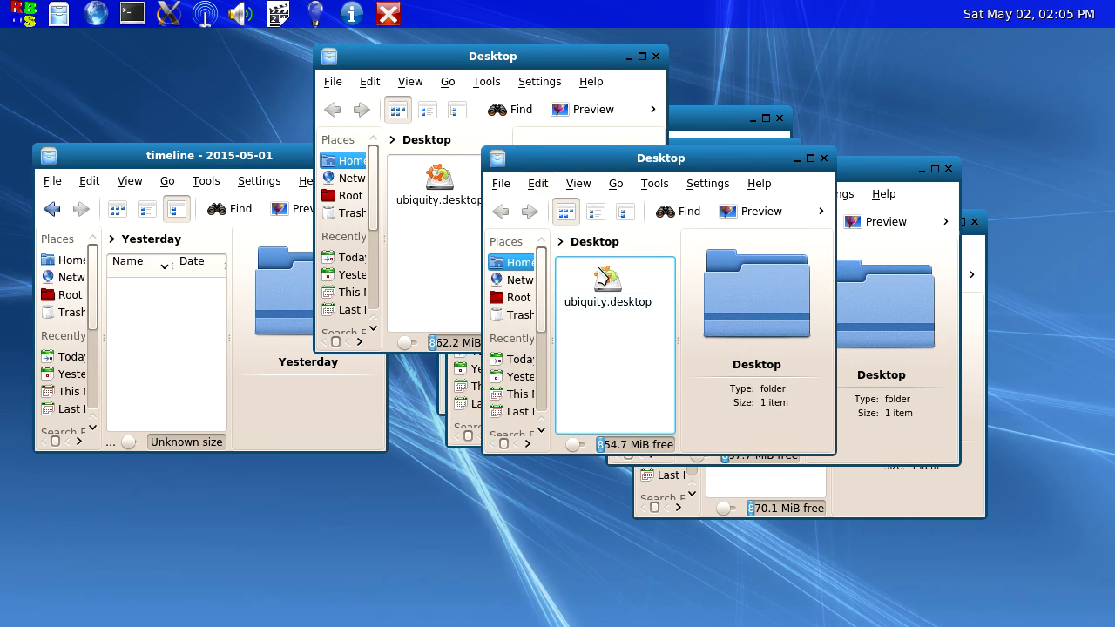
key(ctrl+q)
key(ctrl+q)
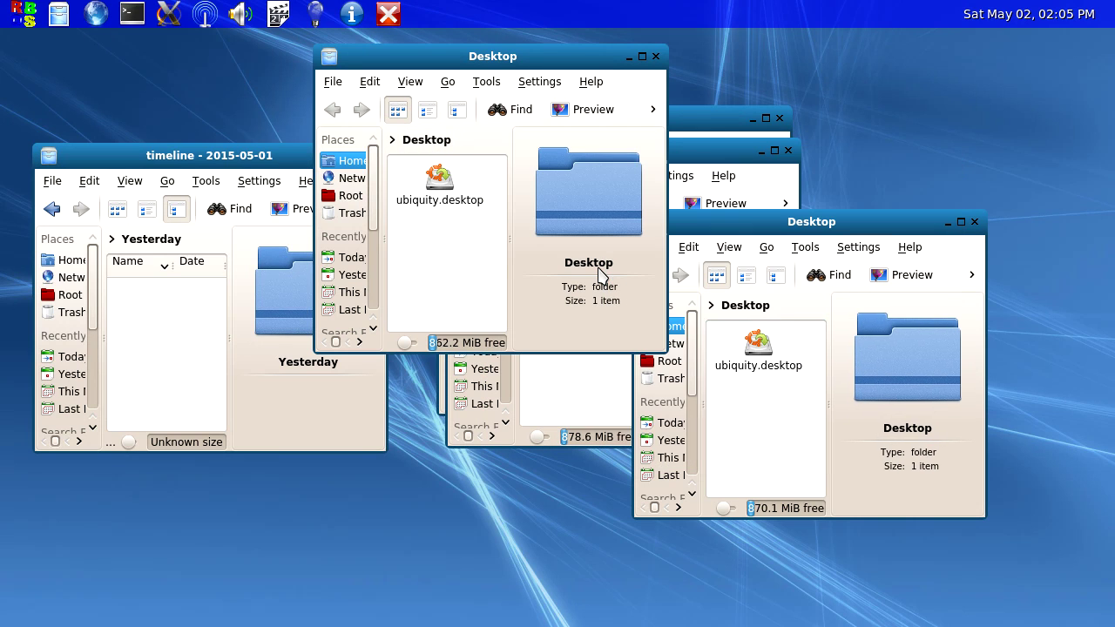
key(ctrl+q)
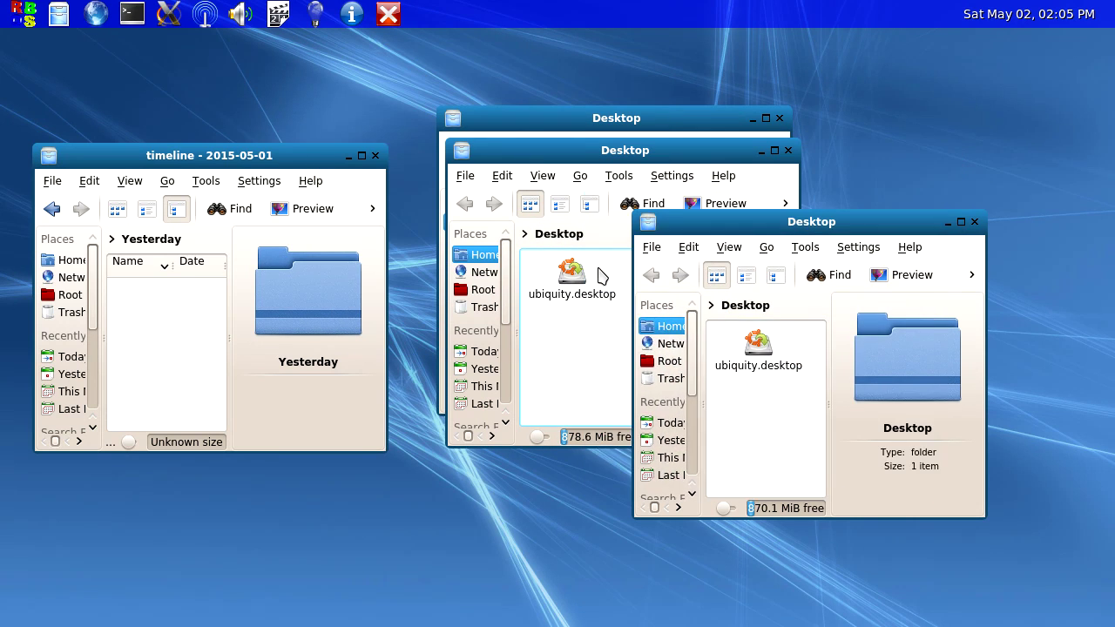
key(ctrl+q)
key(ctrl+q)
key(ctrl+q)
key(ctrl+q)
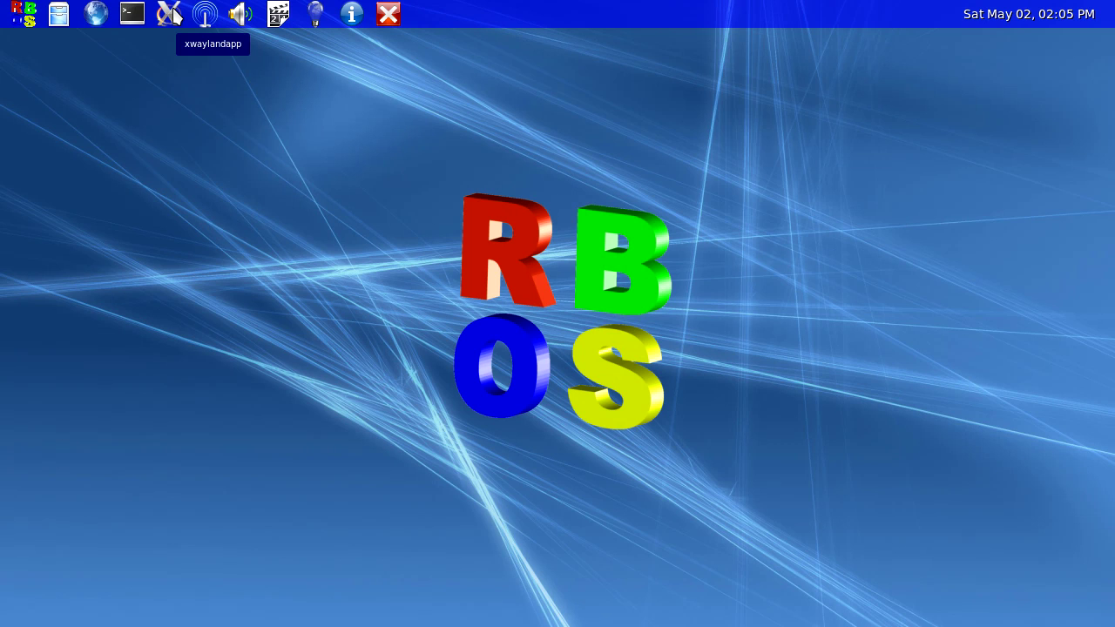
Step: Open a Wayland terminal, check the kernel with uname -a and list X processes with ps aux | grep X
click(132, 13)
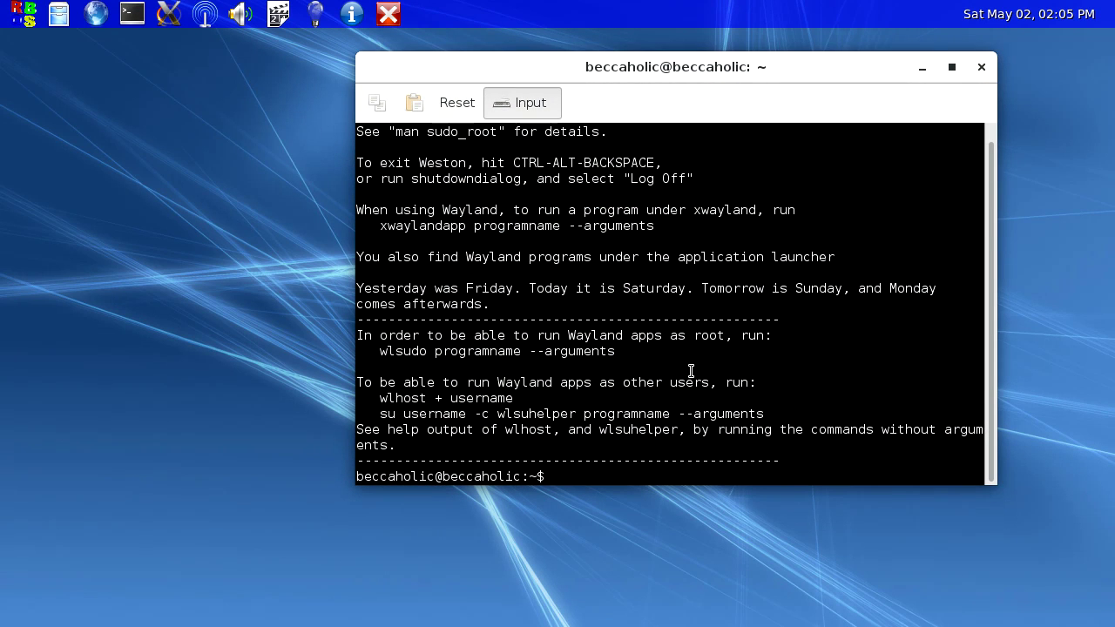
text(uname -a)
key(Return)
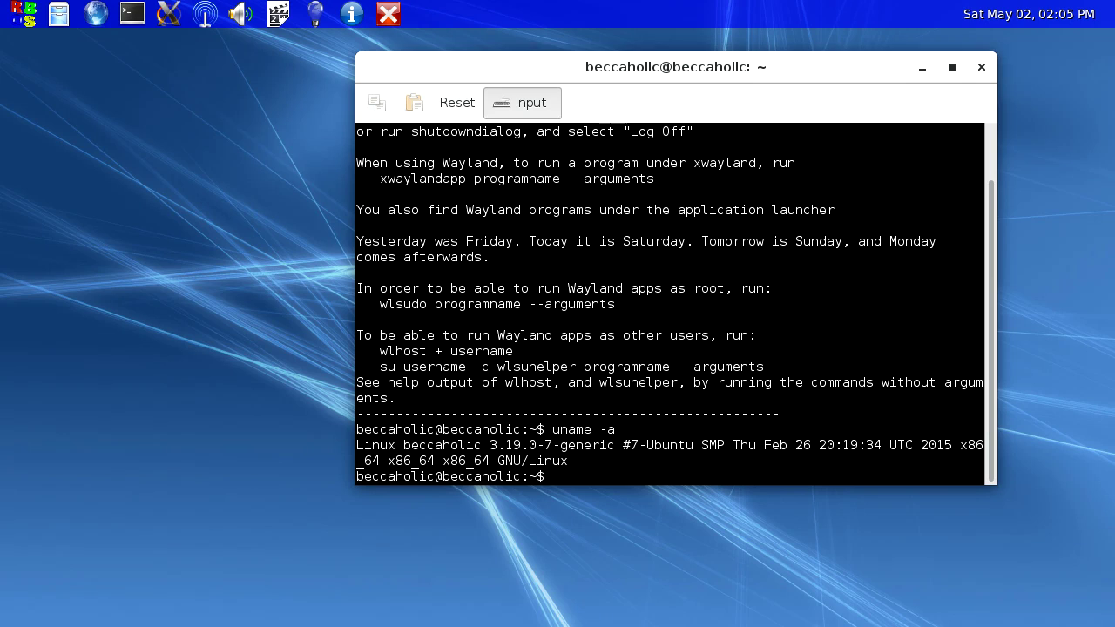
text(ps aux | grep X)
key(Return)
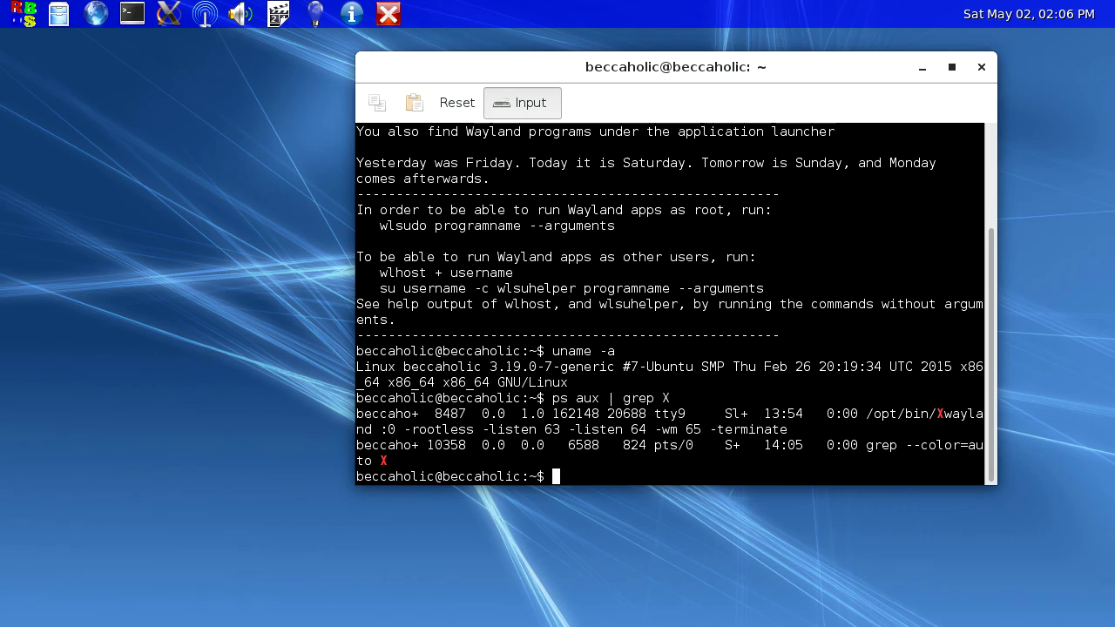
text(fre)
key(BackSpace)
key(BackSpace)
key(BackSpace)
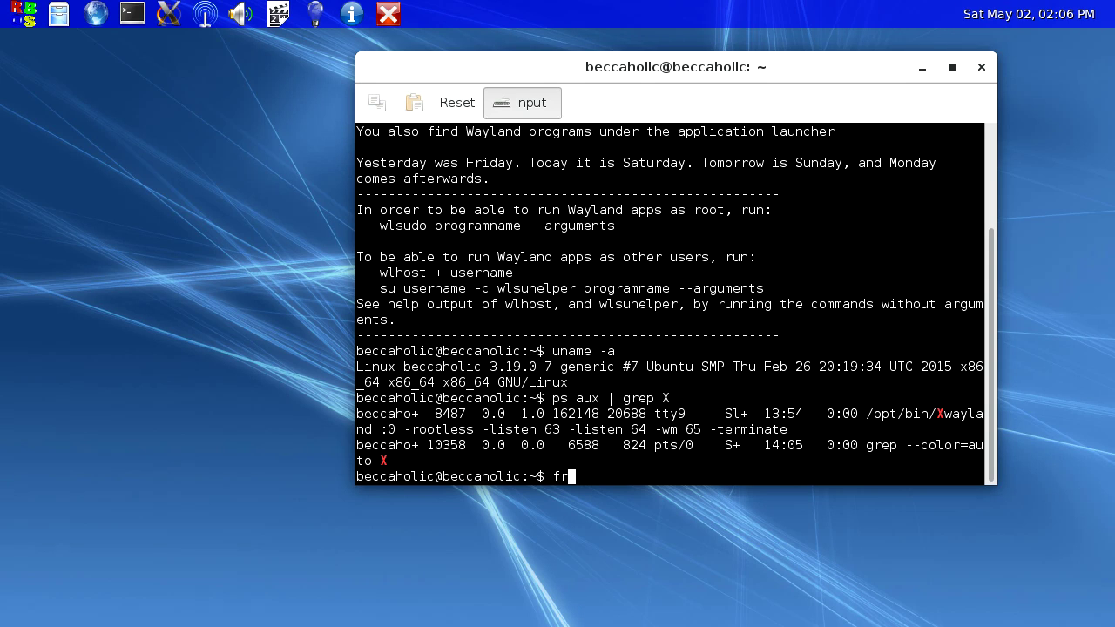
Step: Run top in the terminal and maximize the terminal window to examine the running processes
text(top)
key(Return)
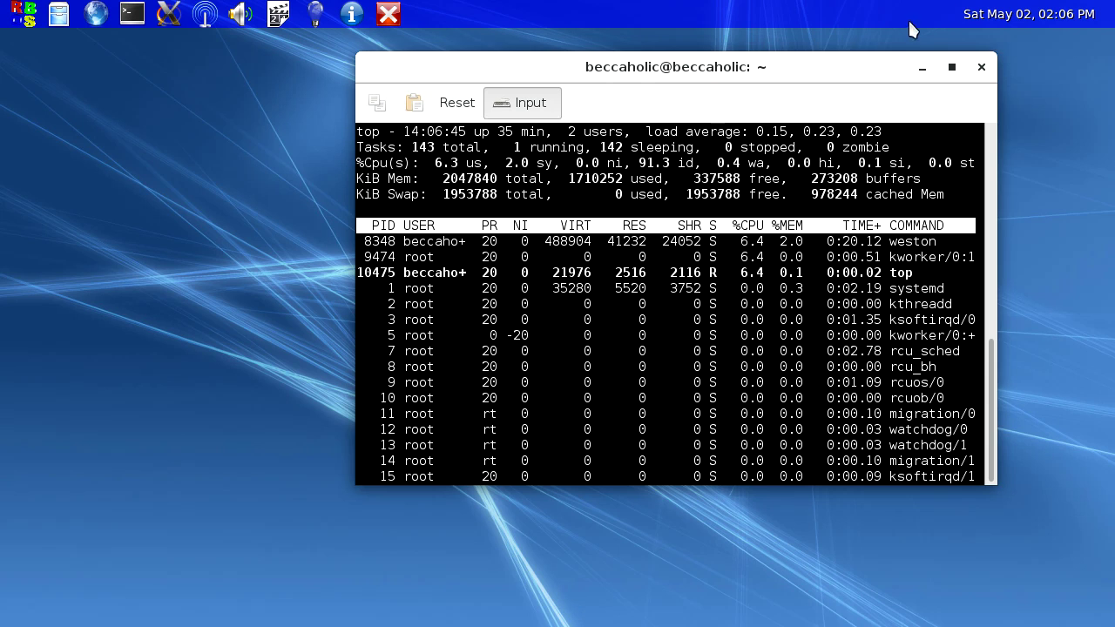
double_click(692, 61)
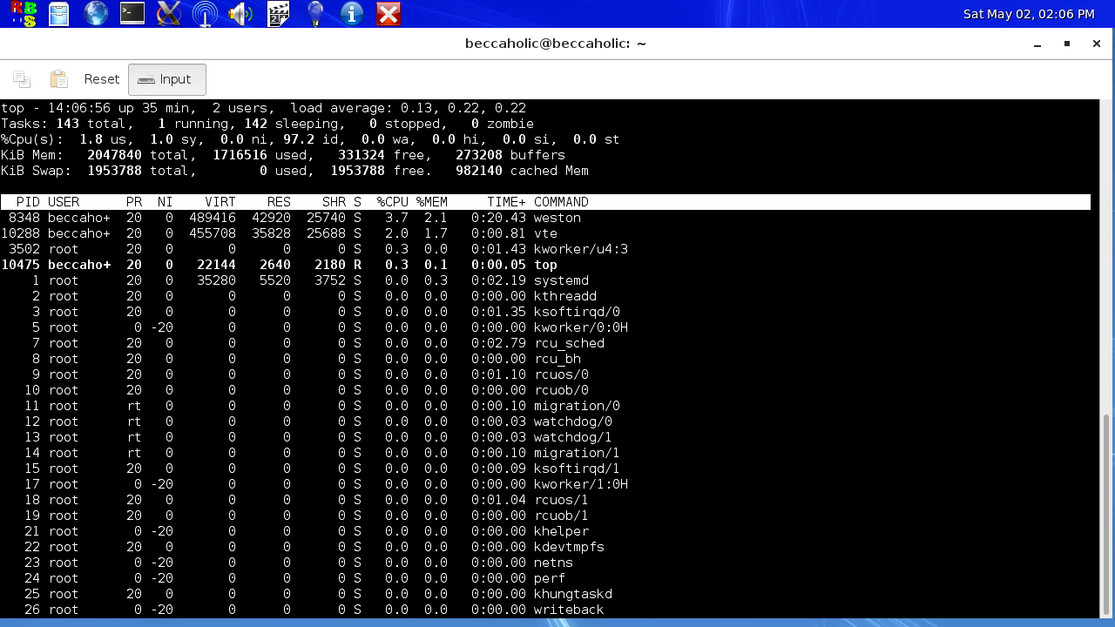
Step: Quit top, check memory usage with free -m and close the terminal
text(qfr)
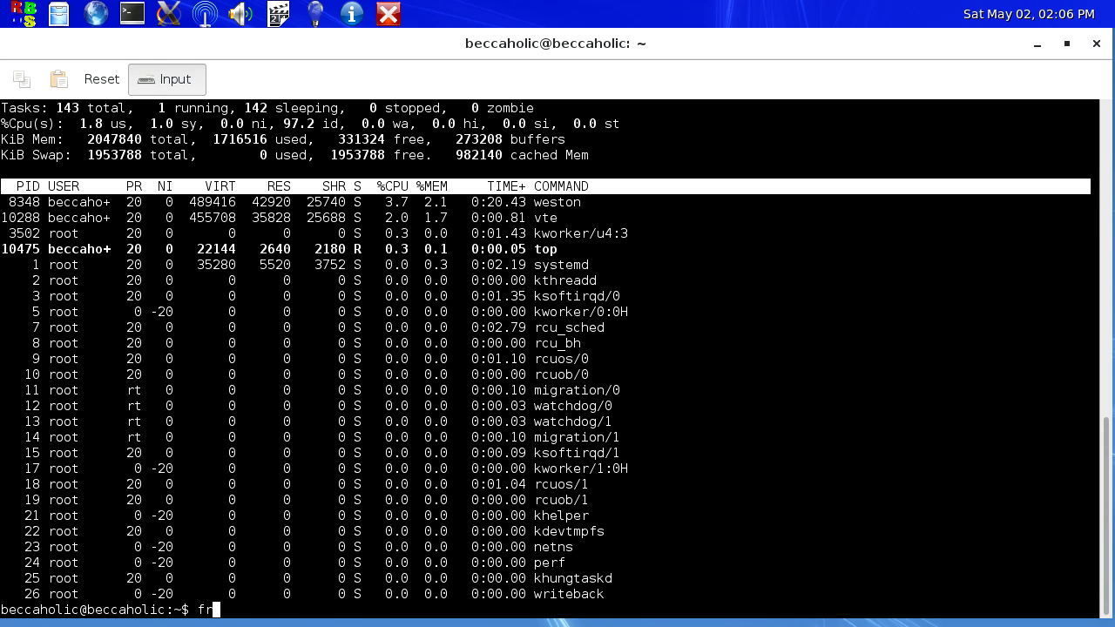
text(ee -m)
key(Return)
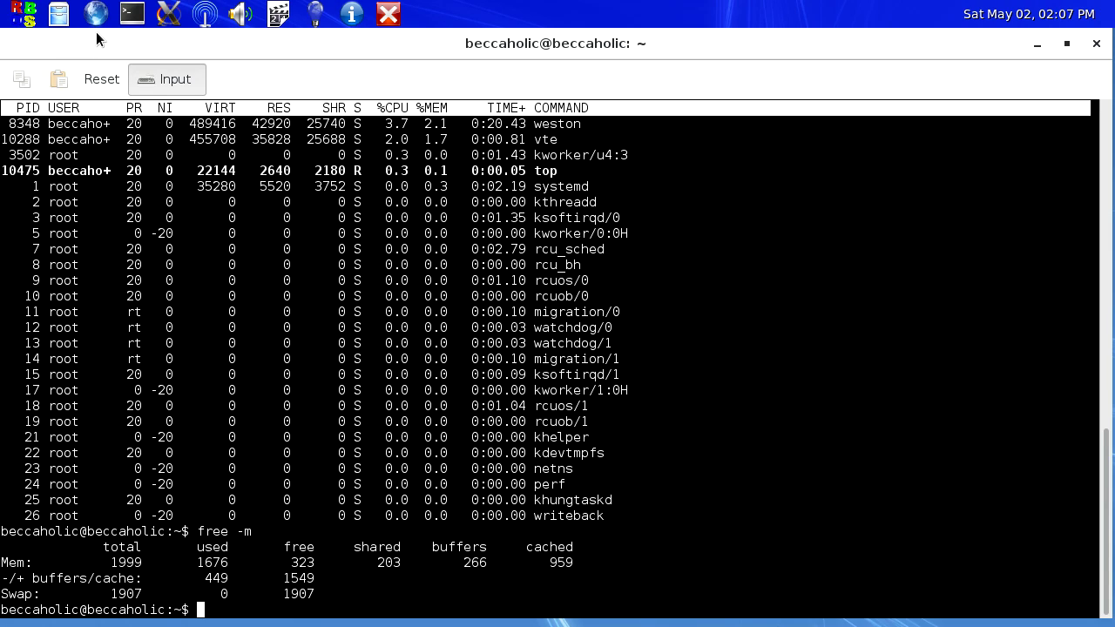
click(1100, 49)
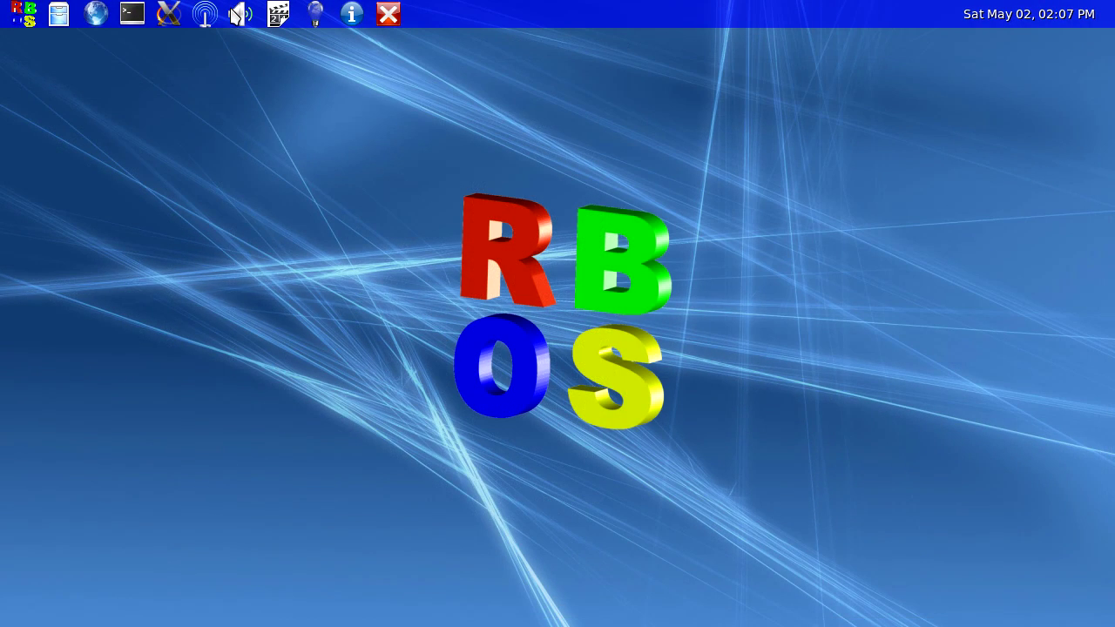
Step: Open the Veromix volume mixer and the Battery Status dialog, and close both after viewing
click(239, 27)
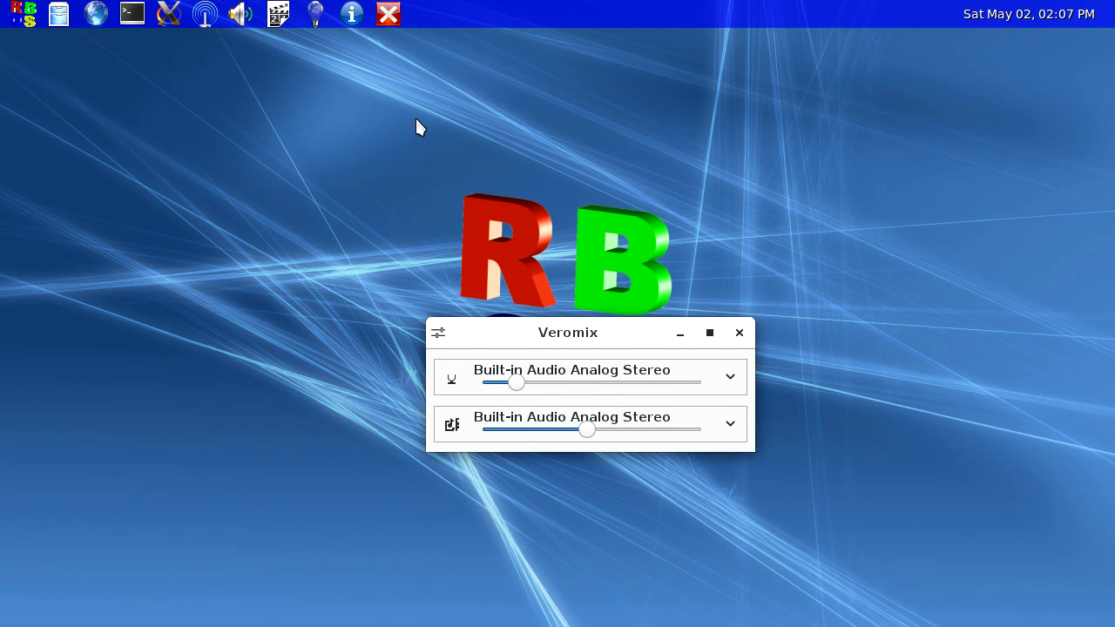
click(314, 20)
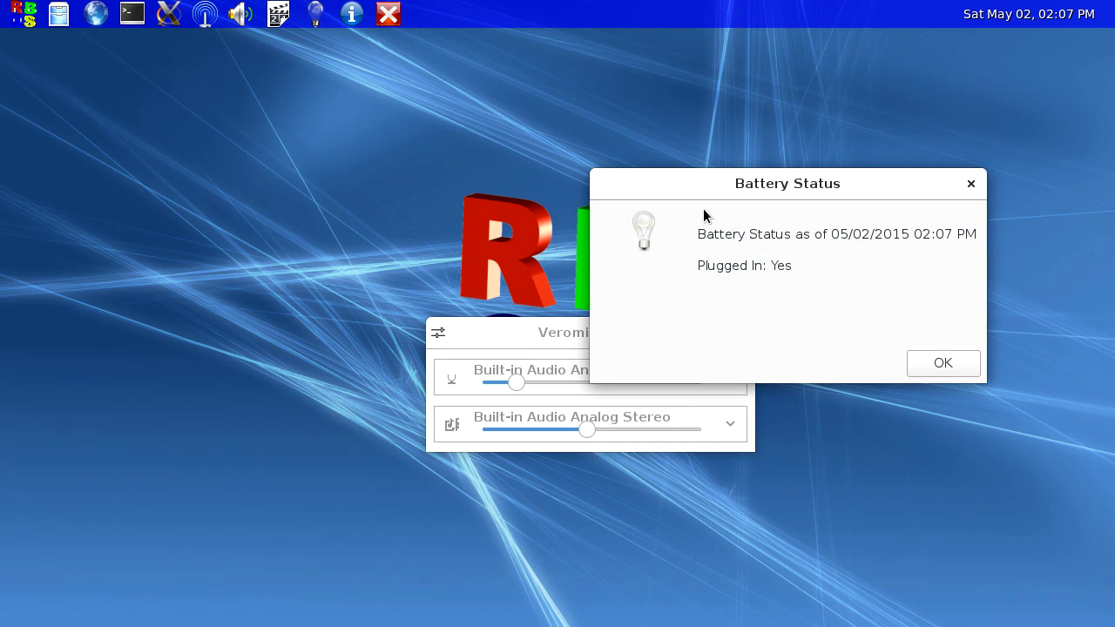
click(916, 363)
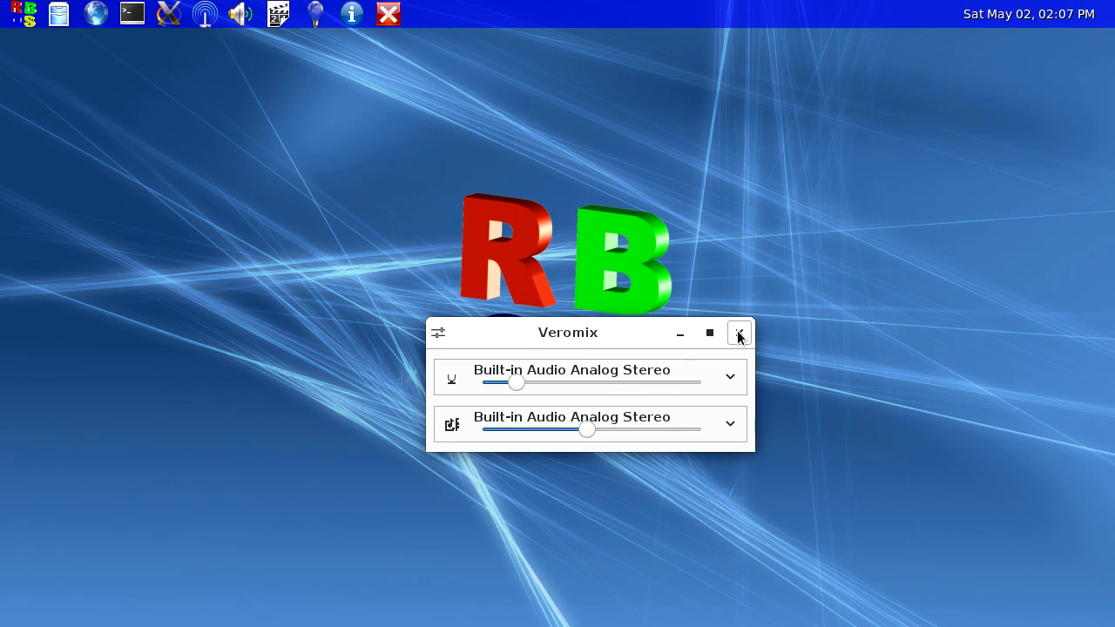
click(739, 336)
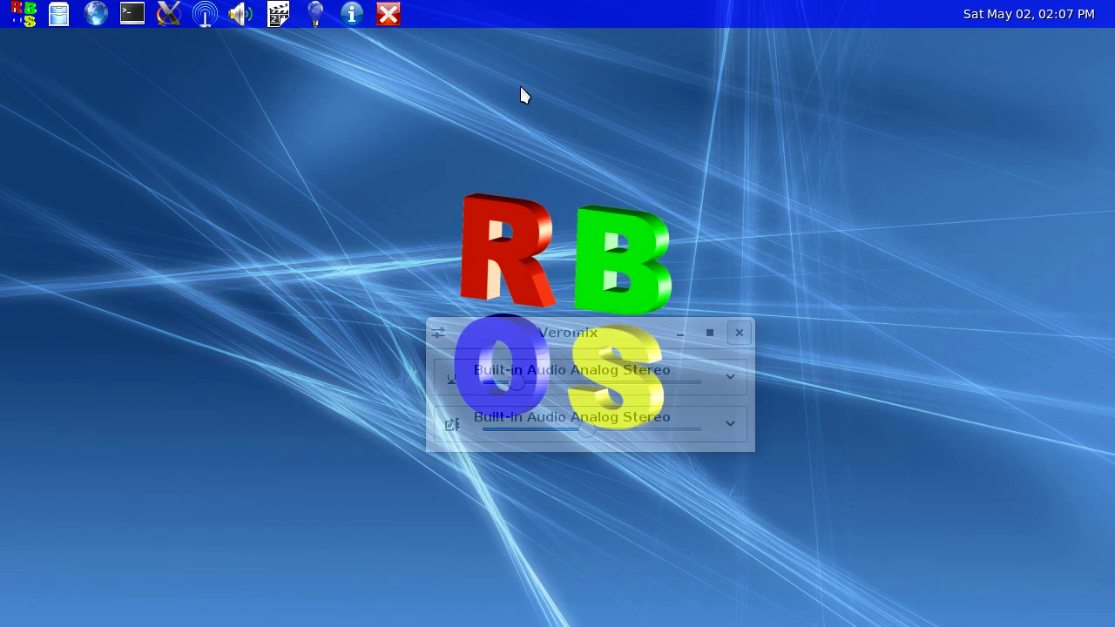
Step: Open the help dialogs and dismiss the Welcome message, the Weston key bindings and the program launching help
click(352, 15)
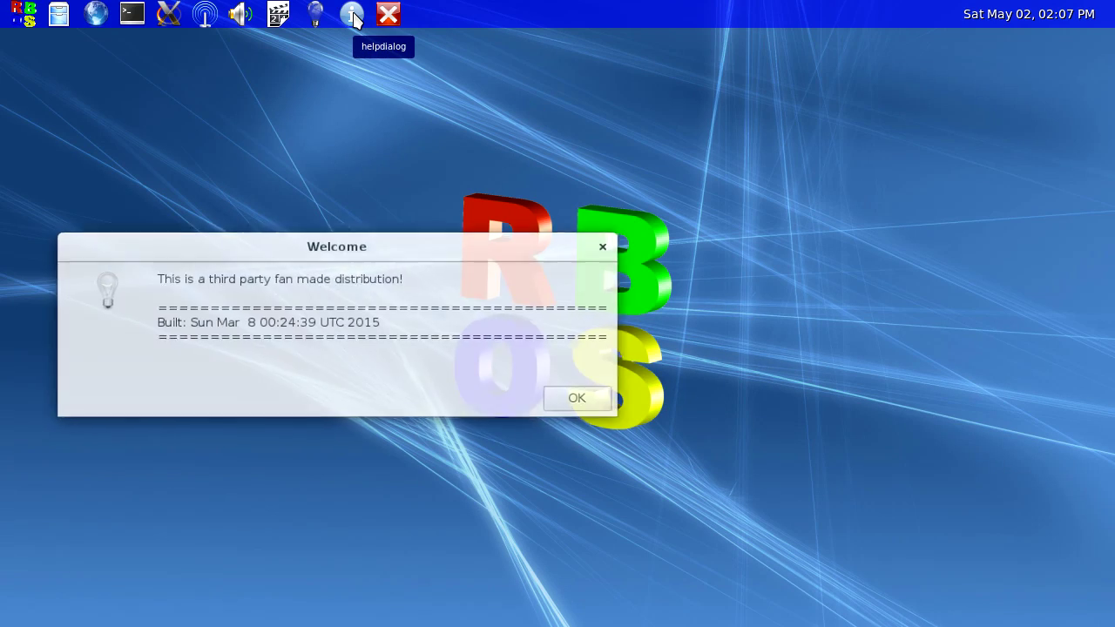
click(592, 403)
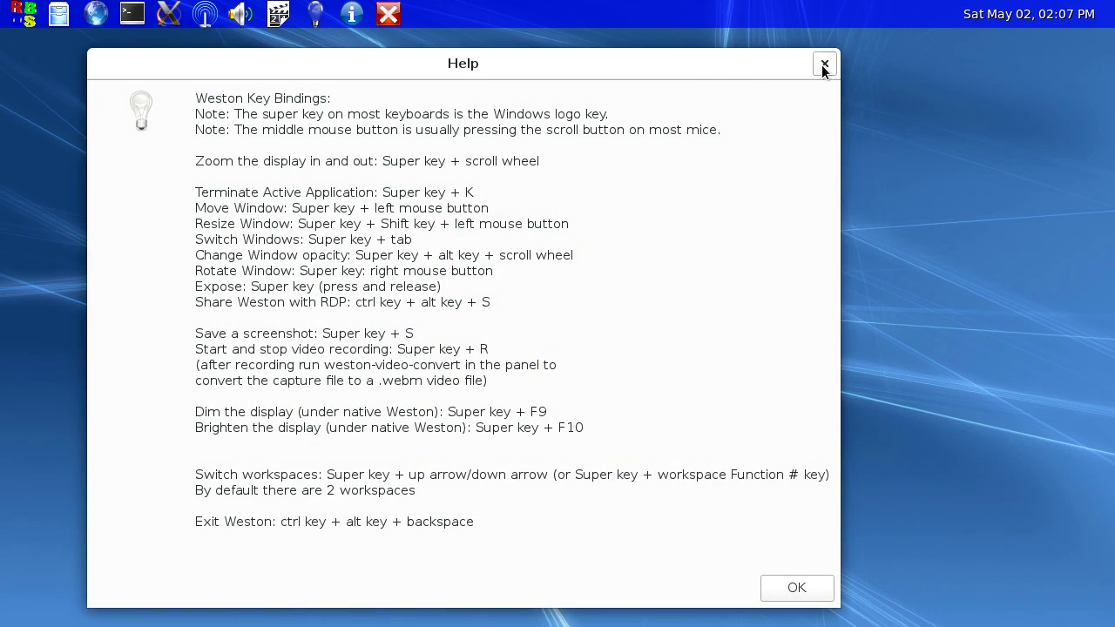
click(824, 64)
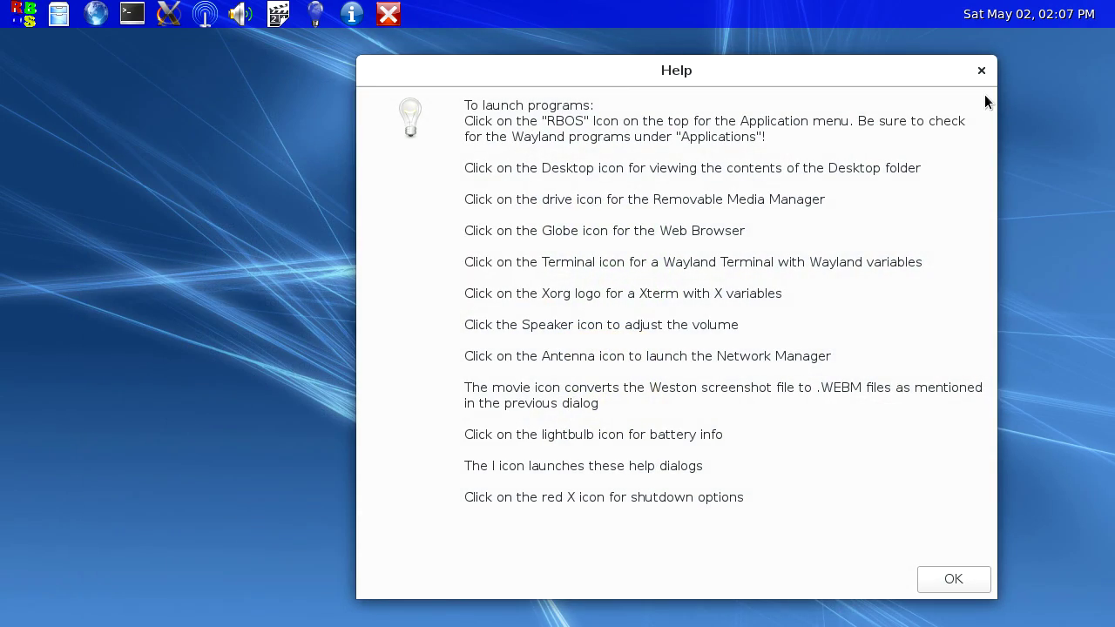
click(984, 70)
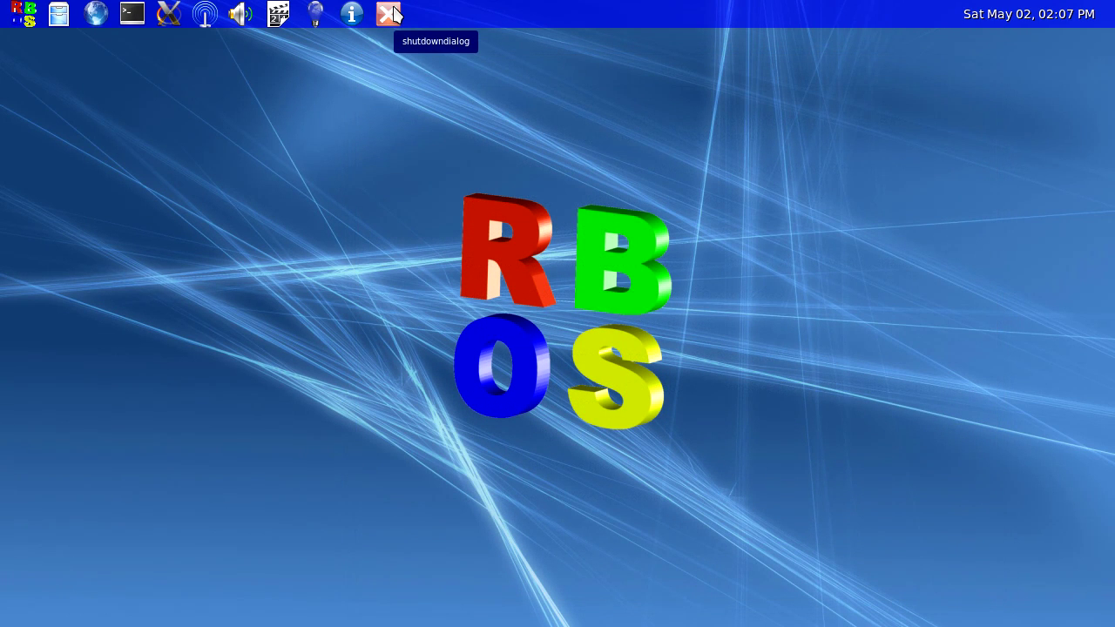
Step: Open the application launcher, expand All Wayland Programs and enlarge the launcher window to show the whole category
click(23, 14)
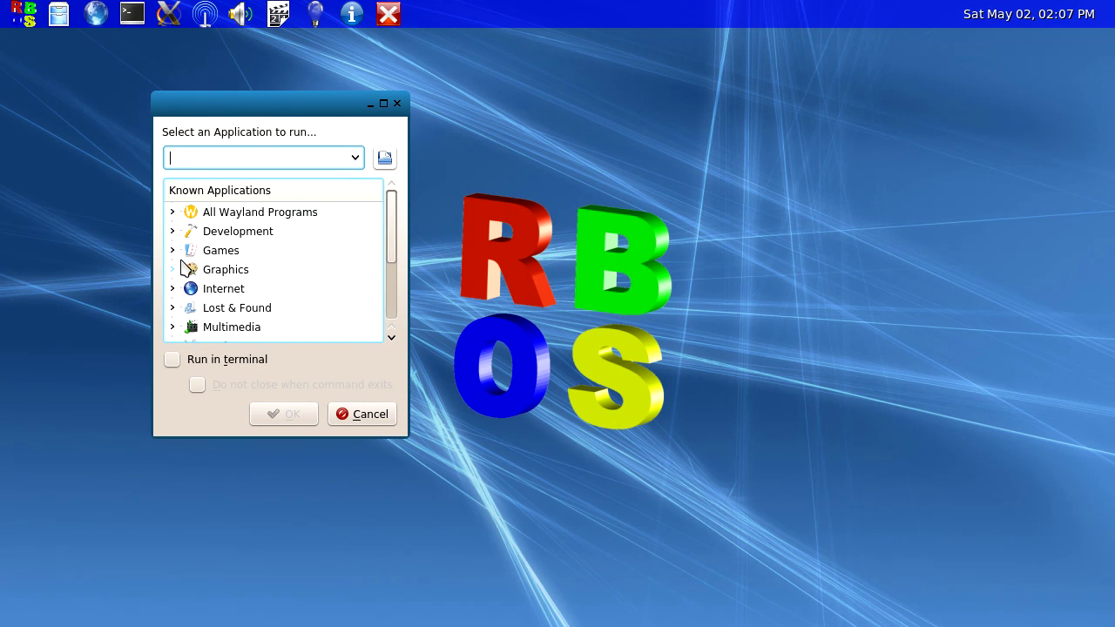
click(172, 211)
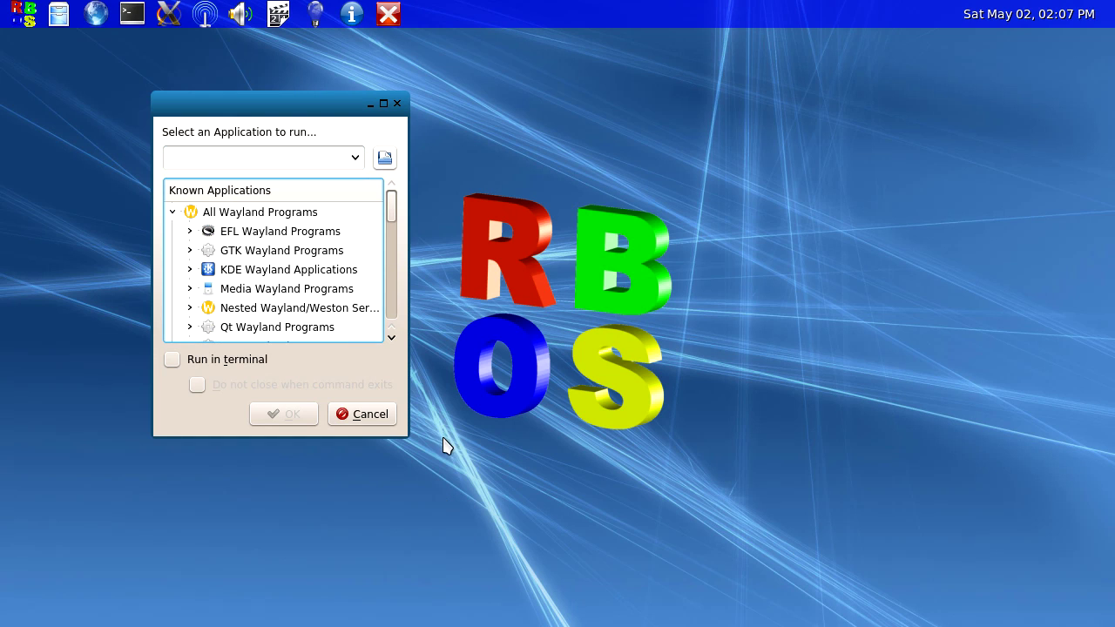
drag(406, 438, 984, 596)
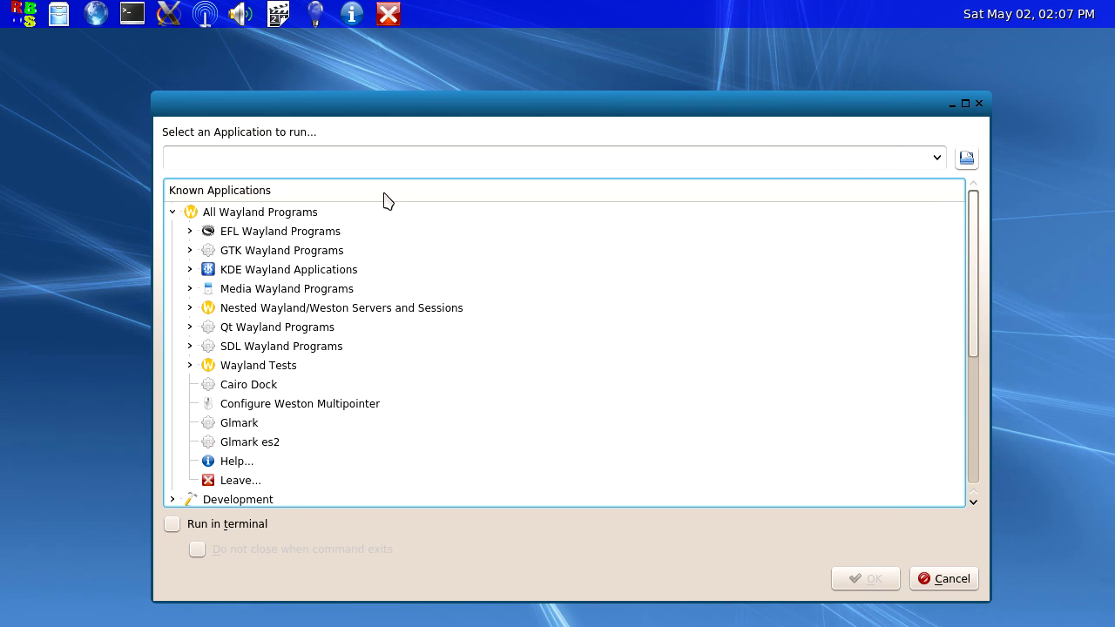
Step: Launch GTK Terminal from the GTK Wayland Programs category and close its terminal window
click(332, 234)
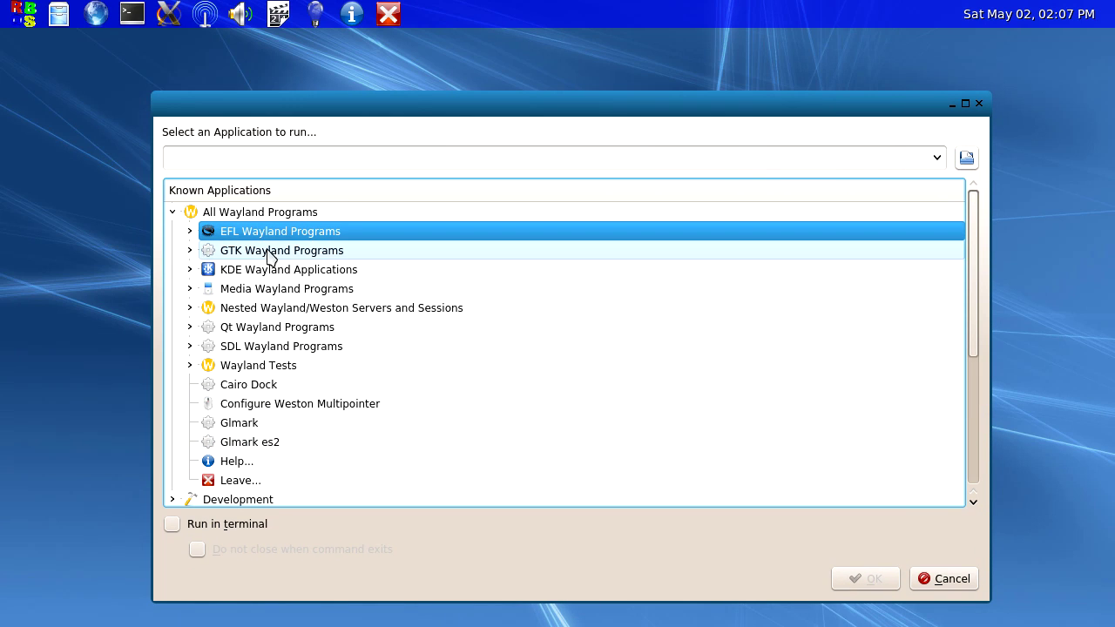
click(190, 250)
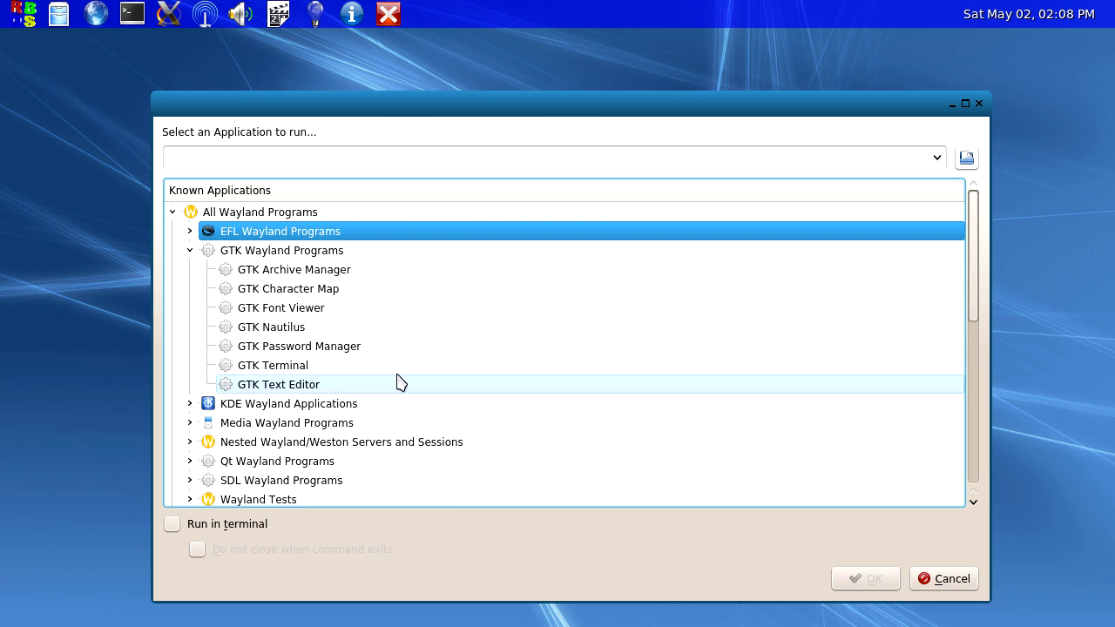
click(320, 367)
click(871, 579)
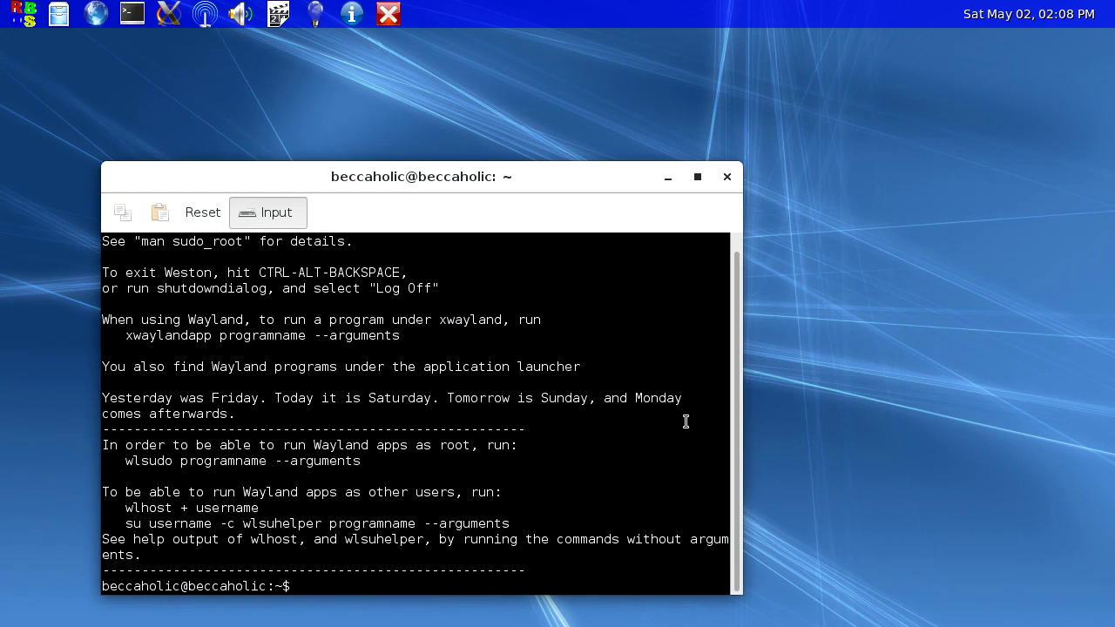
click(728, 178)
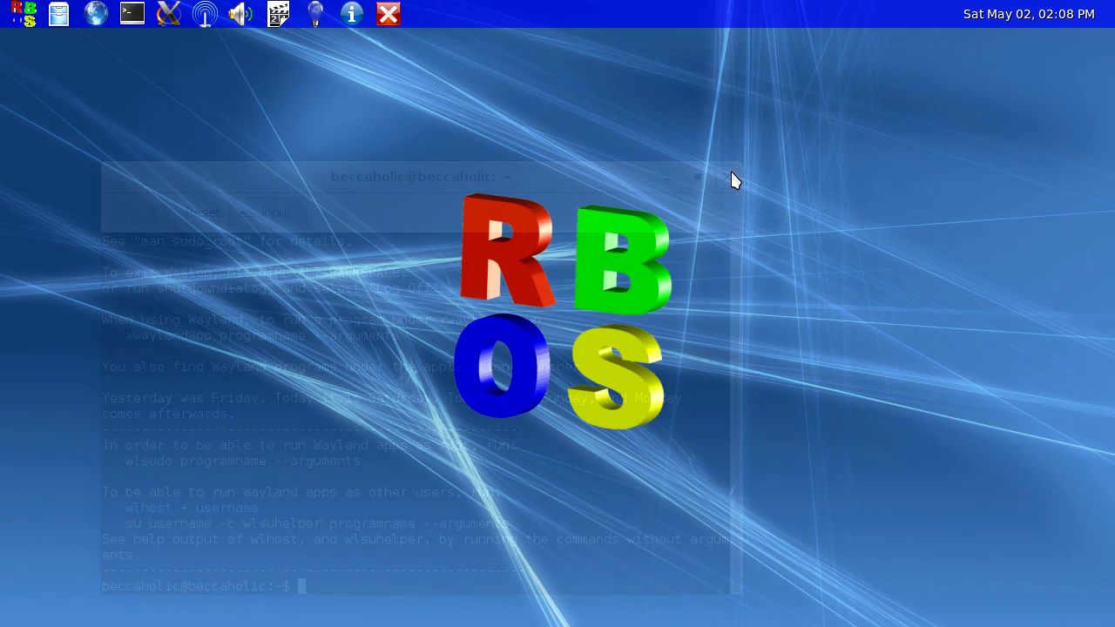
Step: Reopen the application launcher and launch Konqueror from the Internet category
click(21, 14)
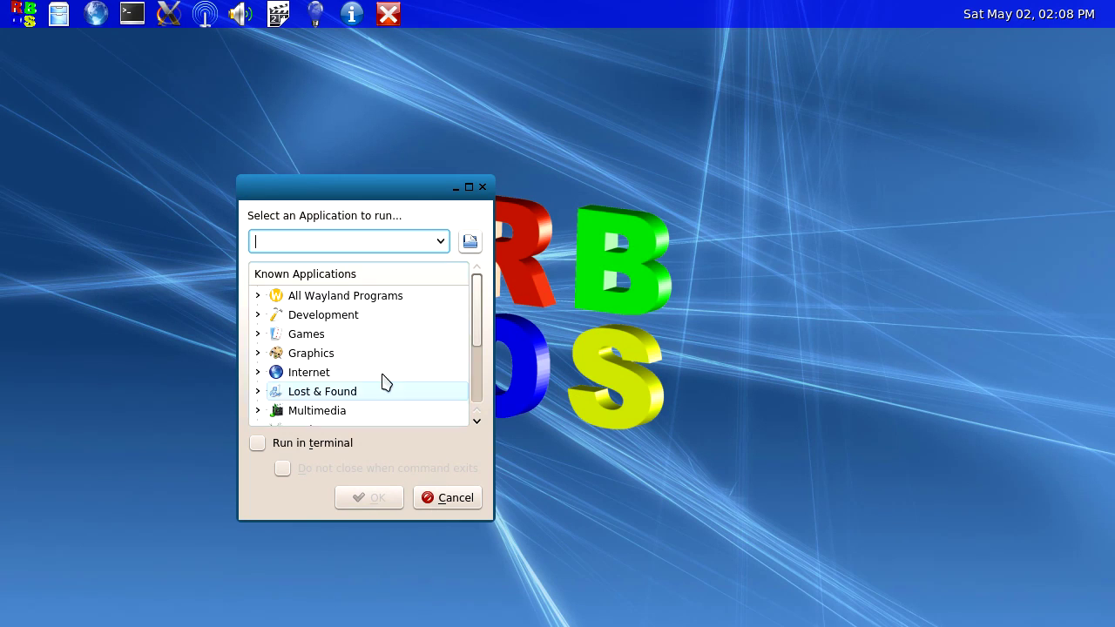
click(366, 238)
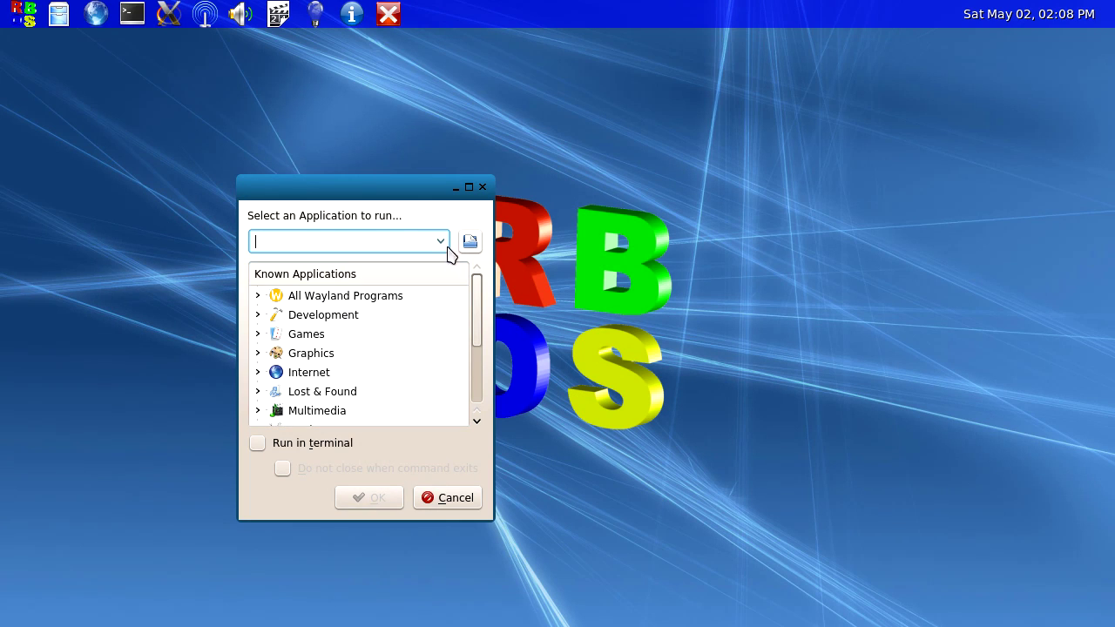
click(257, 373)
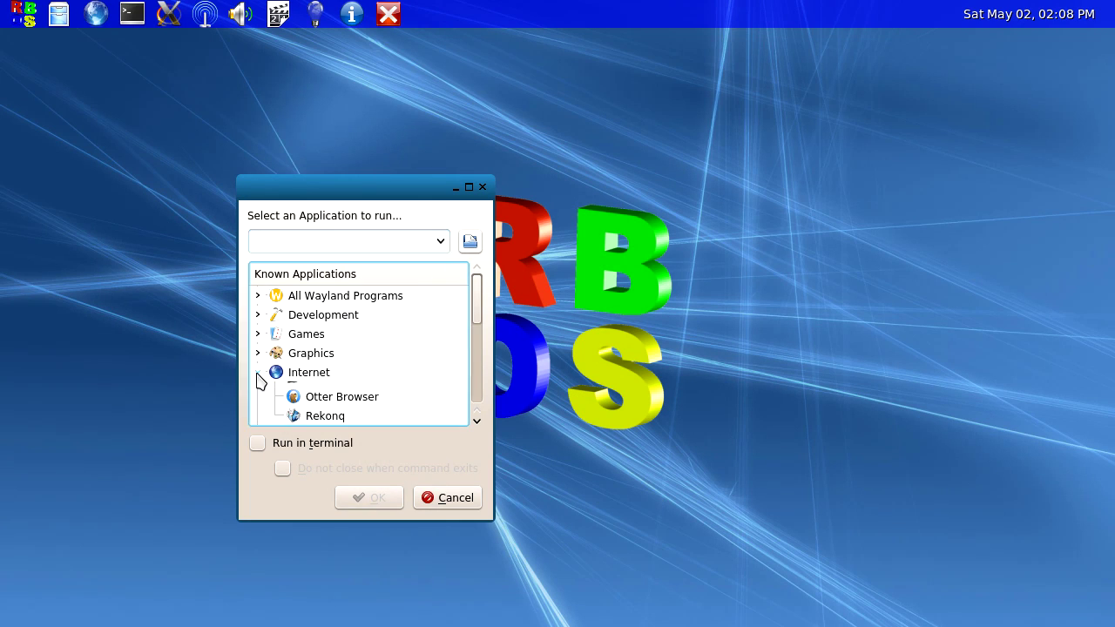
drag(478, 310, 478, 322)
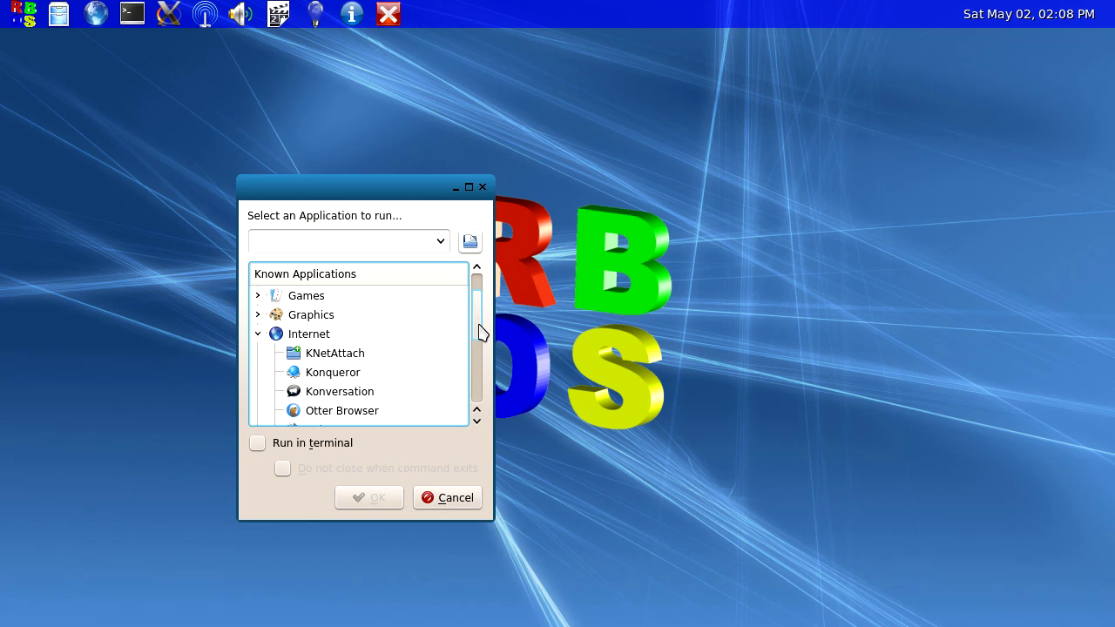
scroll(478, 332, down, 1)
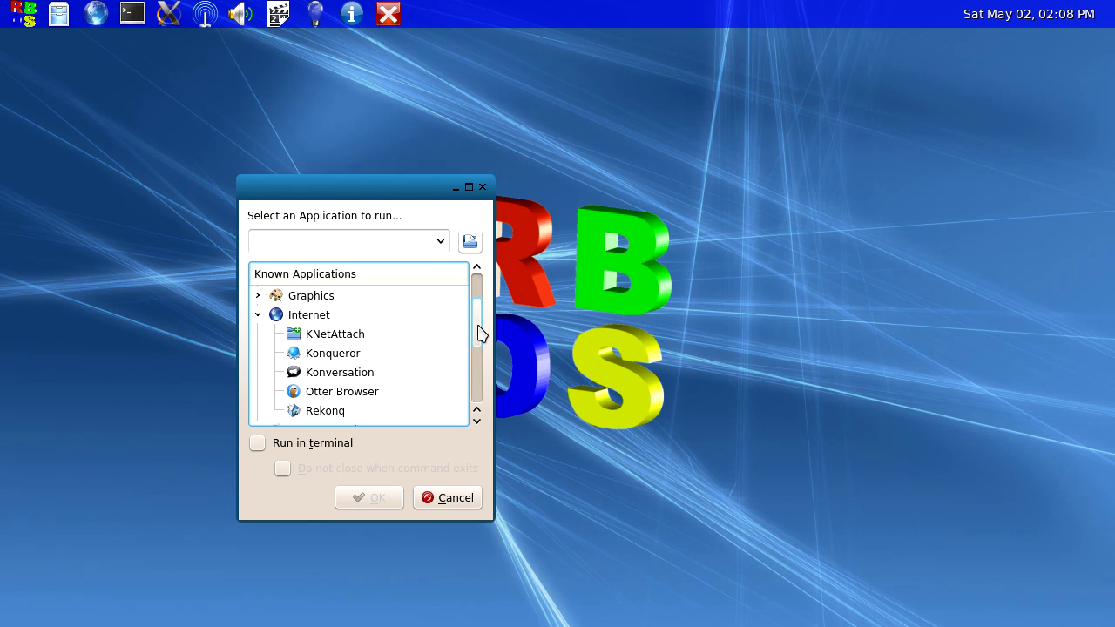
click(332, 354)
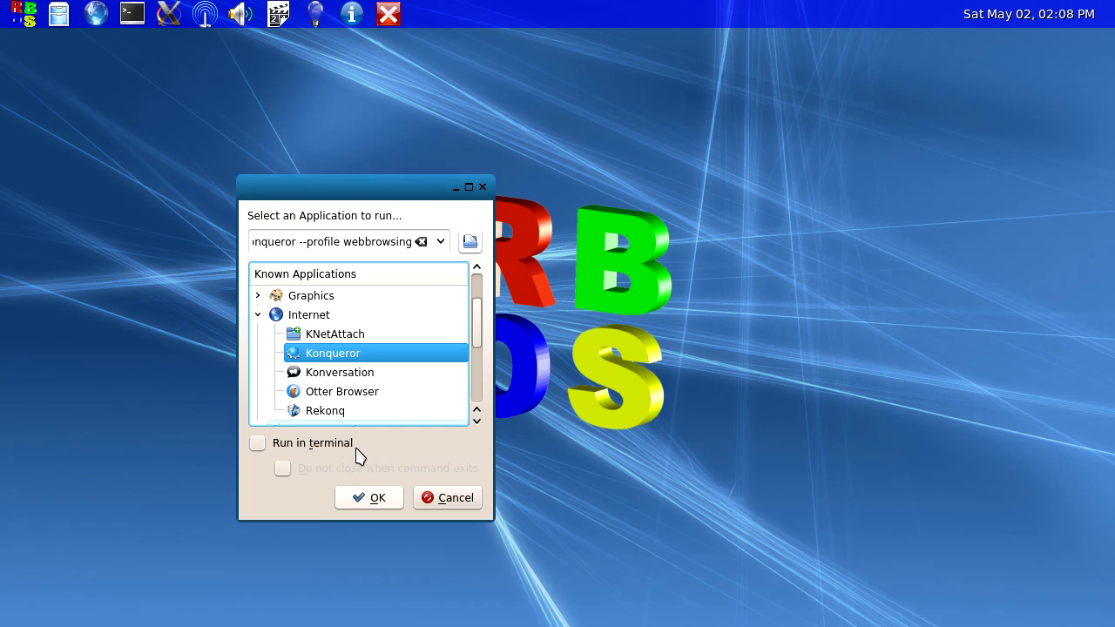
click(378, 498)
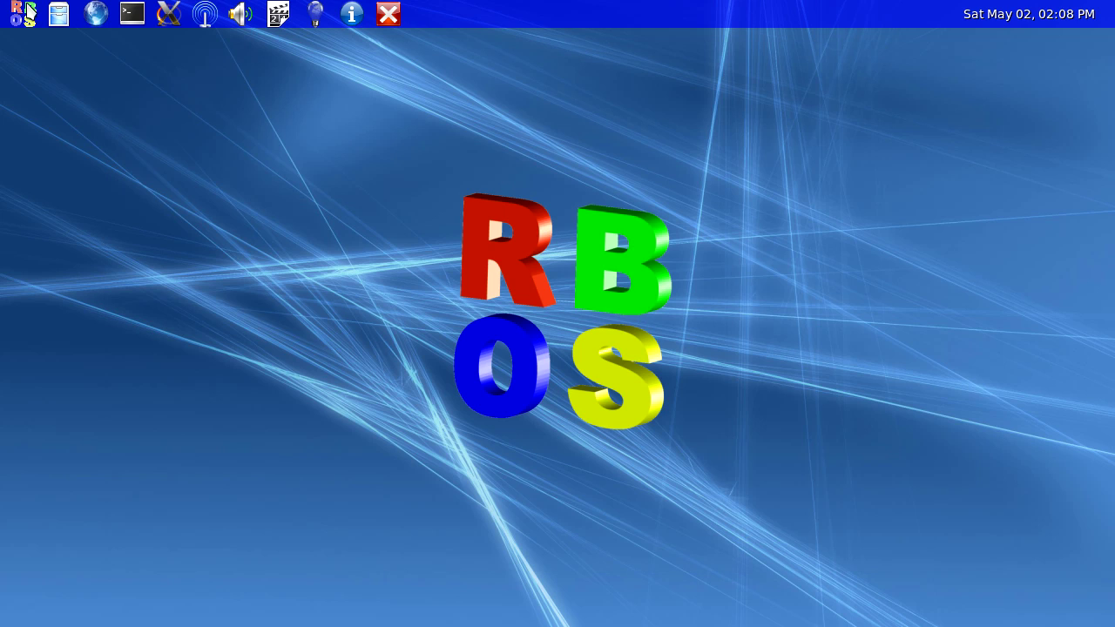
Step: Open the application launcher and launch Calligra Sheets from the KDE Wayland Applications category of All Wayland Programs
click(30, 13)
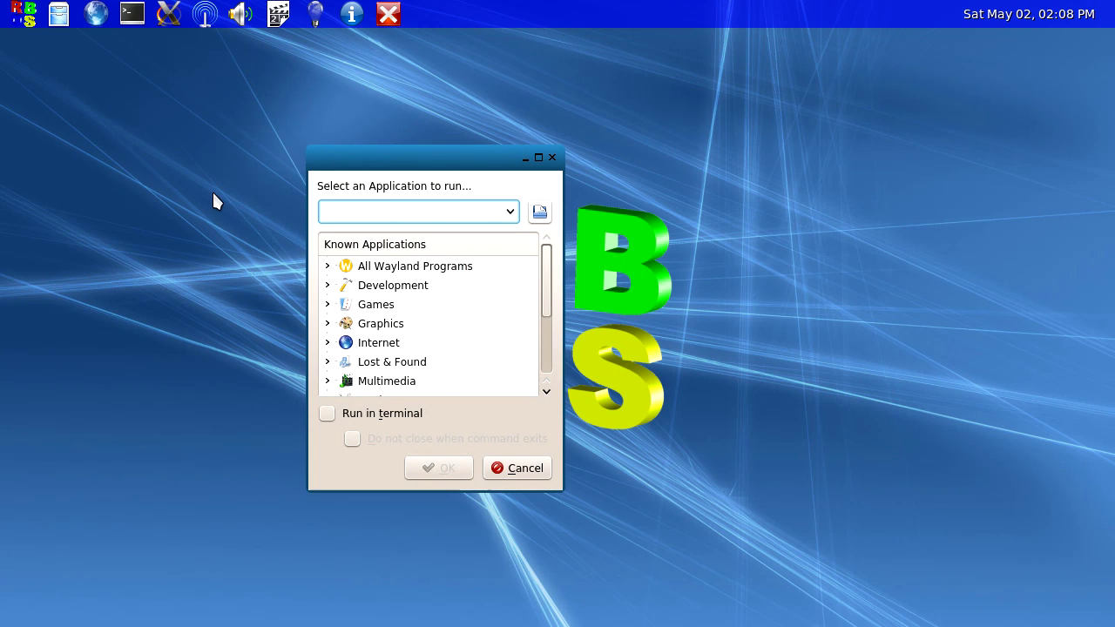
click(327, 270)
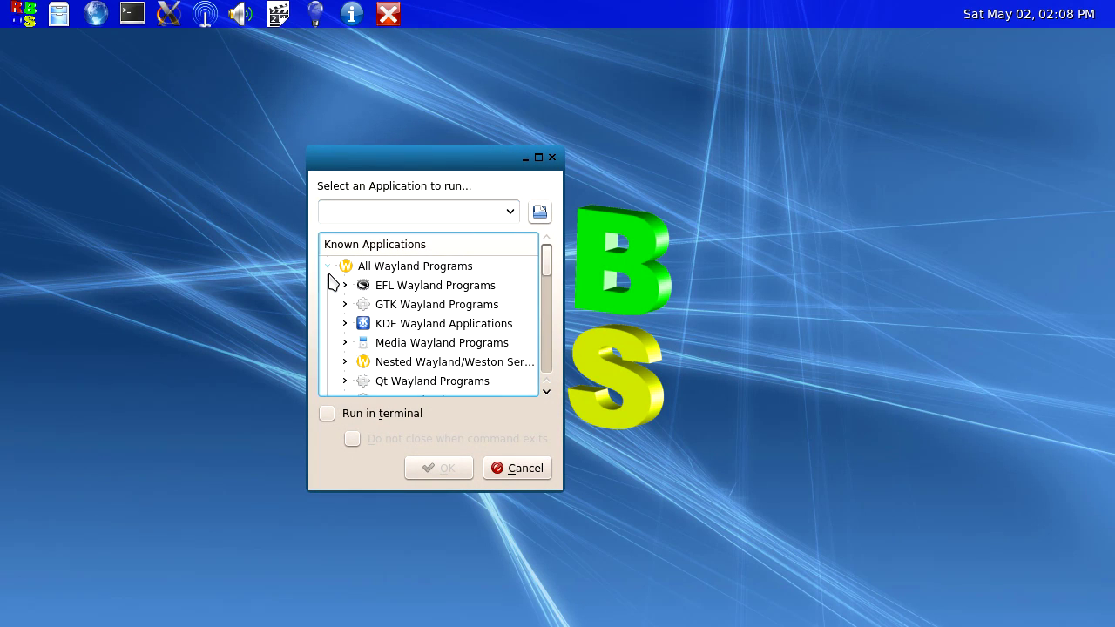
click(386, 329)
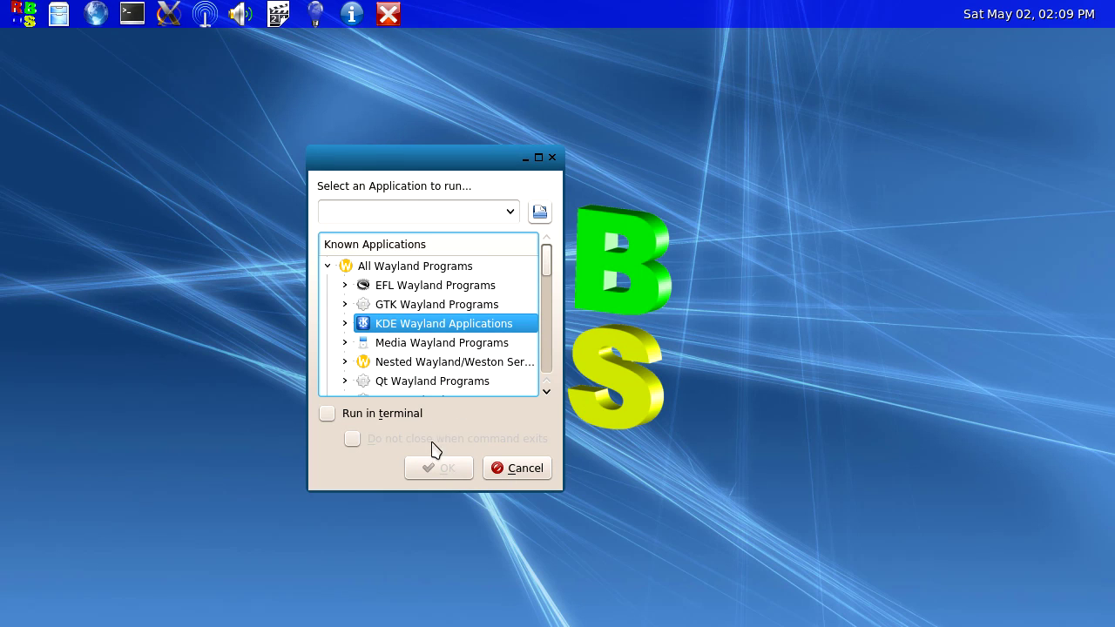
click(353, 323)
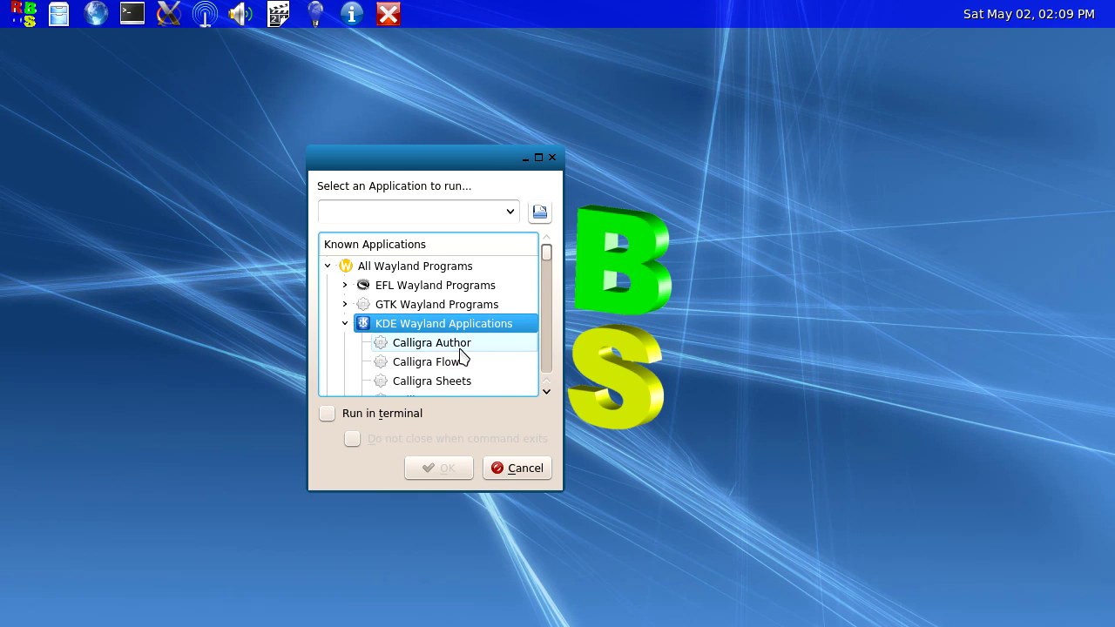
click(492, 384)
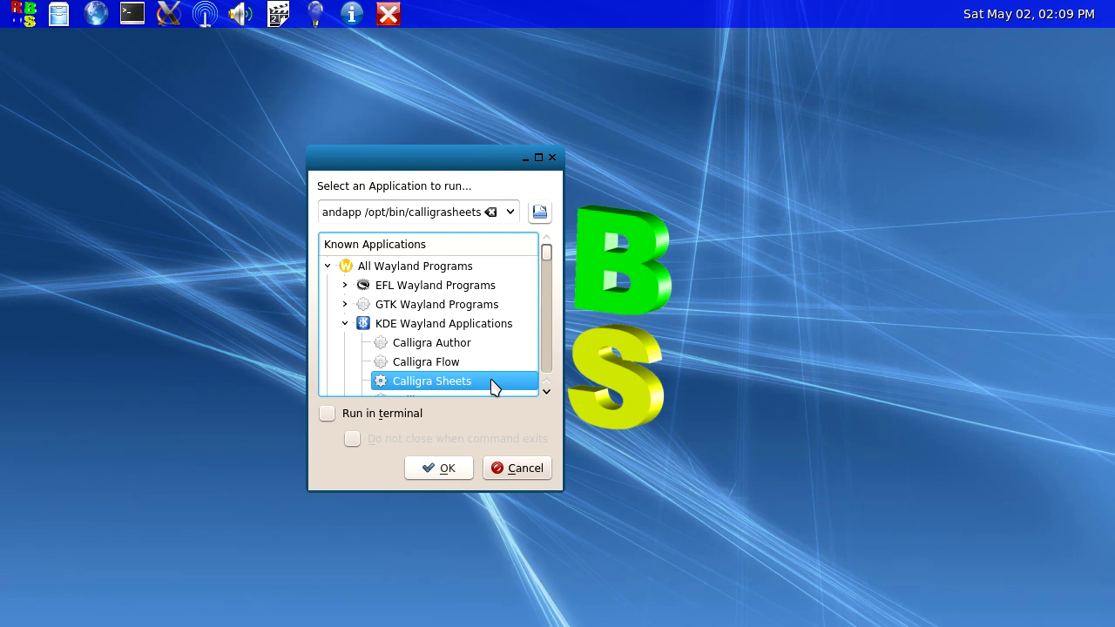
click(448, 467)
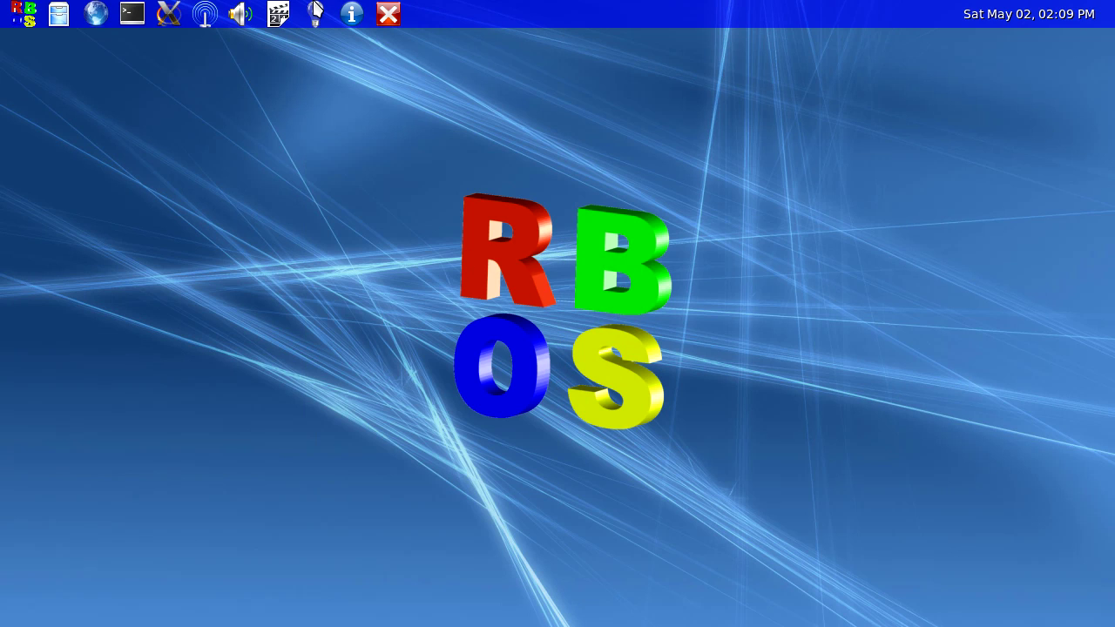
Step: Launch Cairo-Dock from the launcher's System category, decline OpenGL and dismiss the dock's welcome message
click(5, 11)
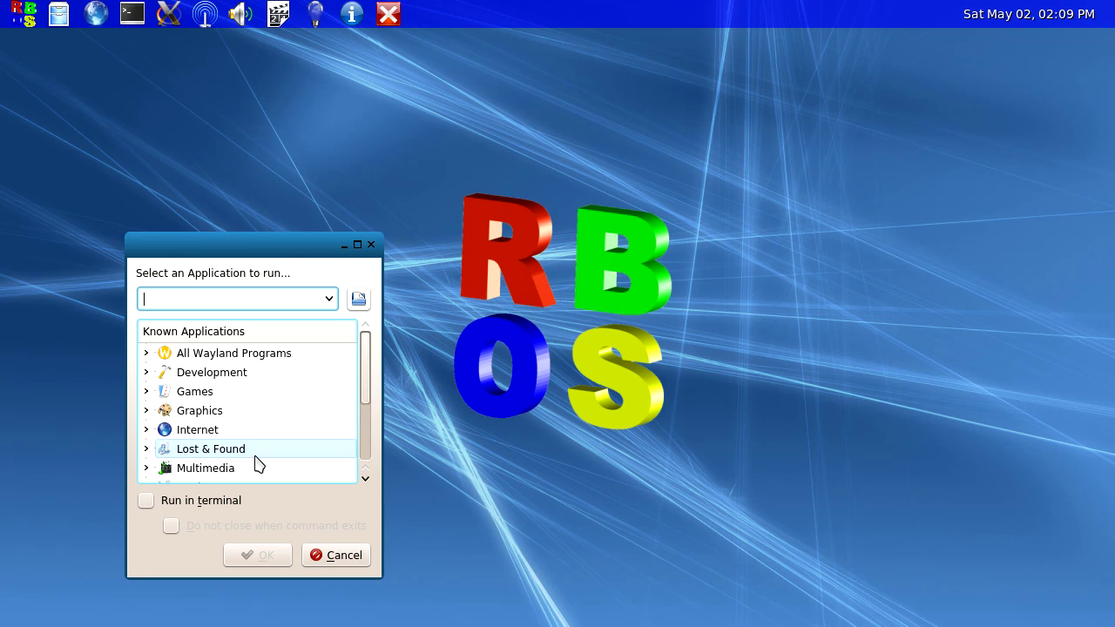
drag(361, 393, 364, 467)
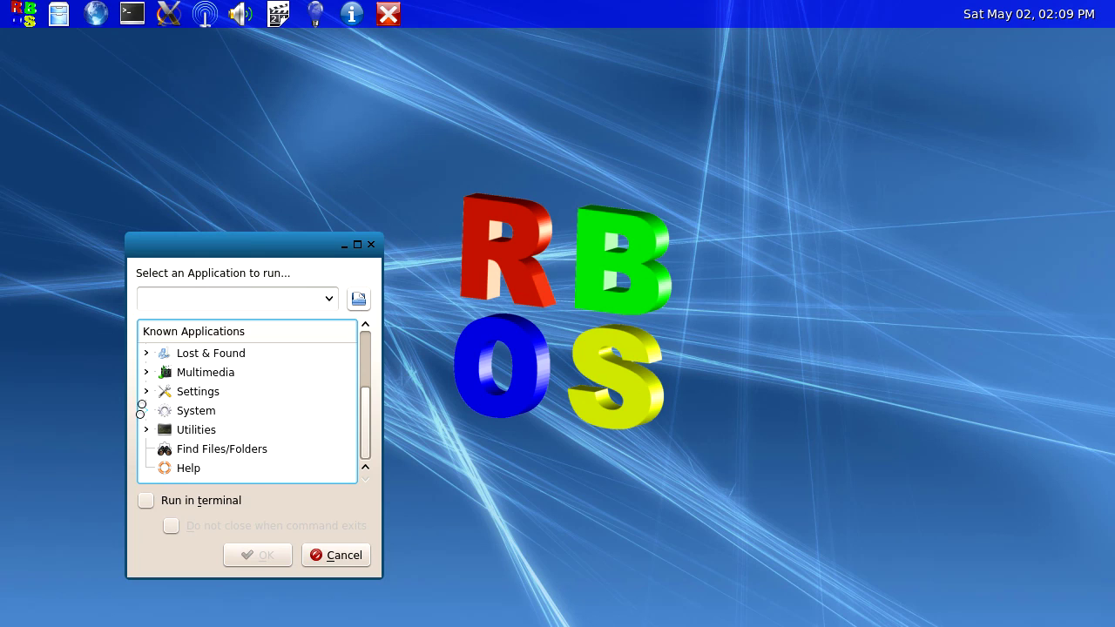
click(146, 410)
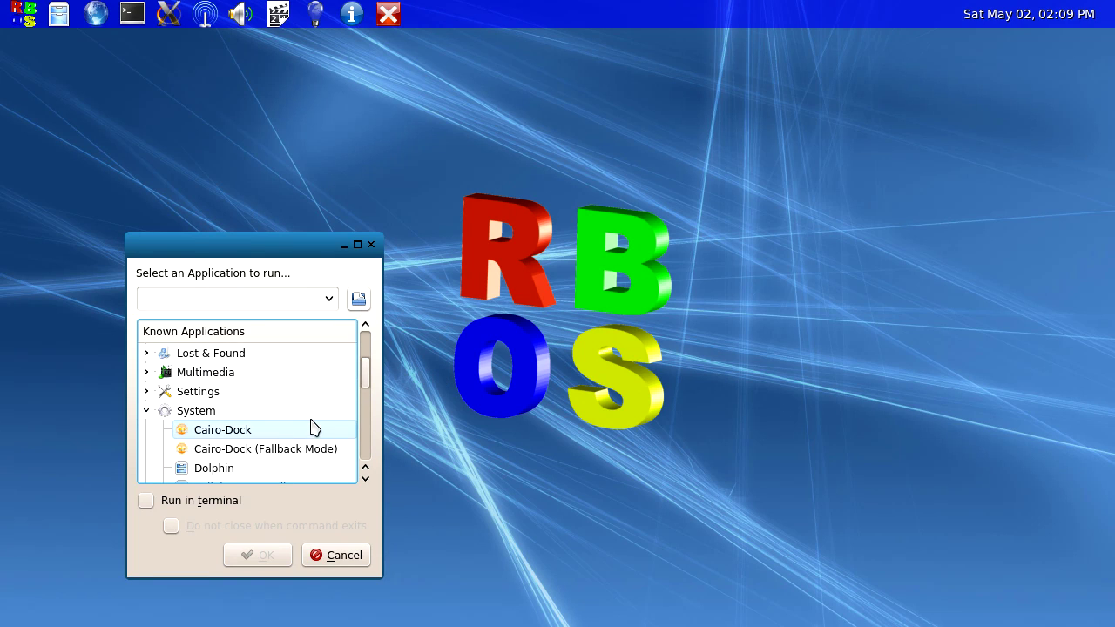
click(314, 430)
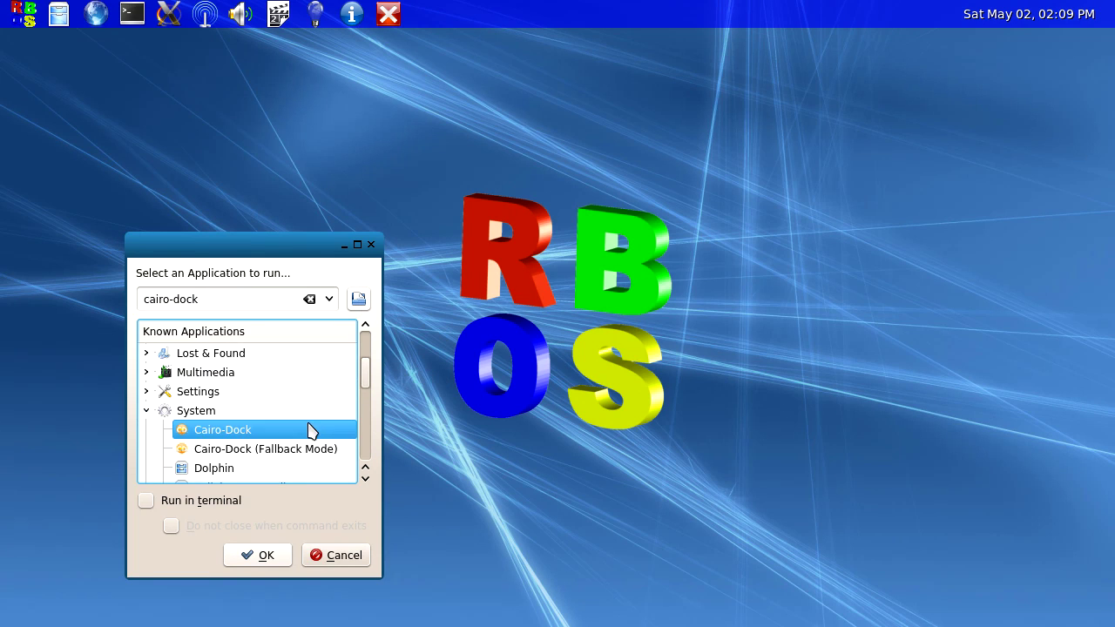
click(270, 554)
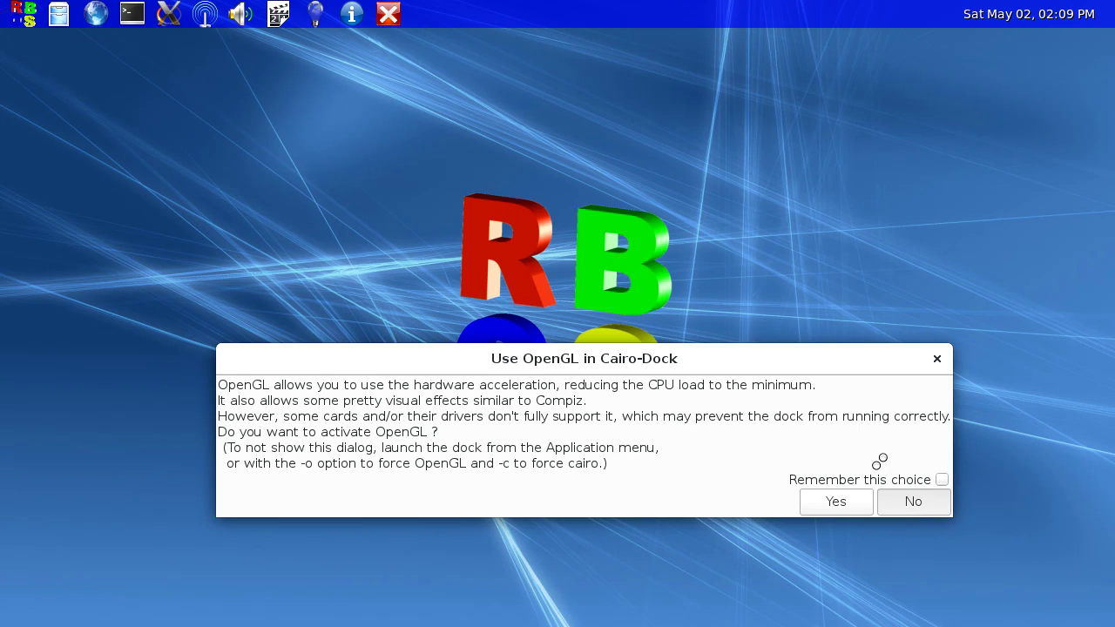
click(906, 502)
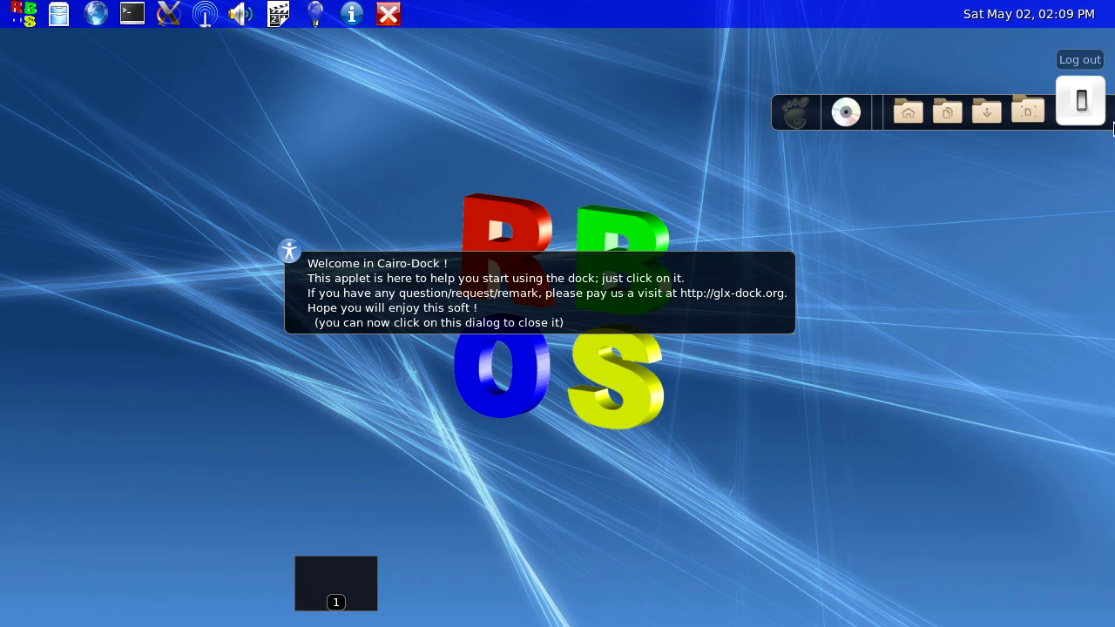
click(616, 302)
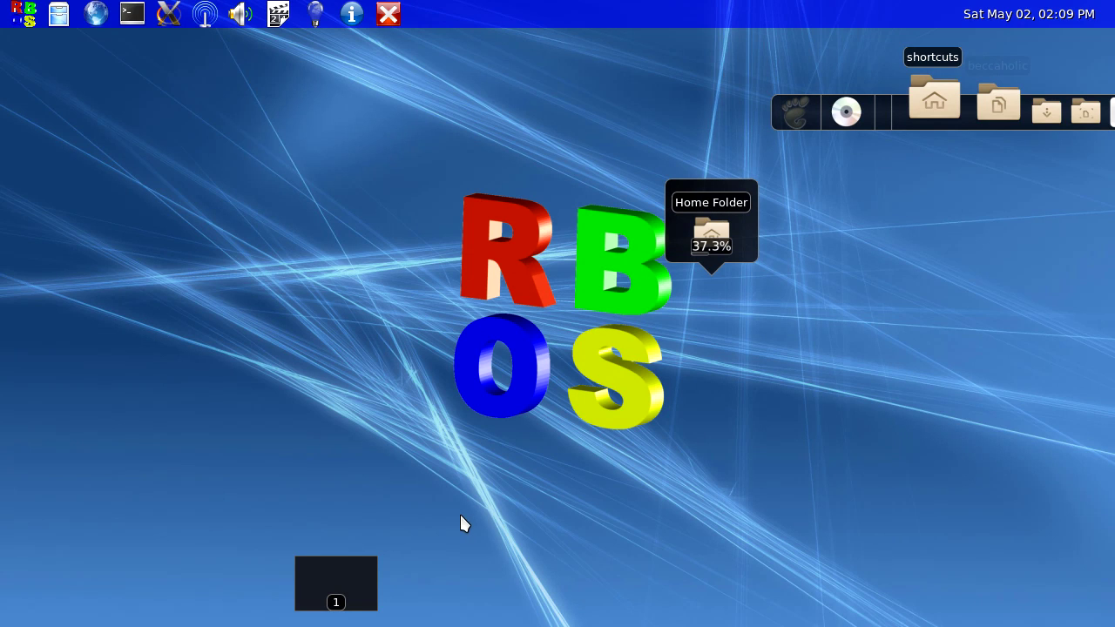
Step: Try to quit Cairo-Dock from the options of the desktop switcher
right_click(340, 607)
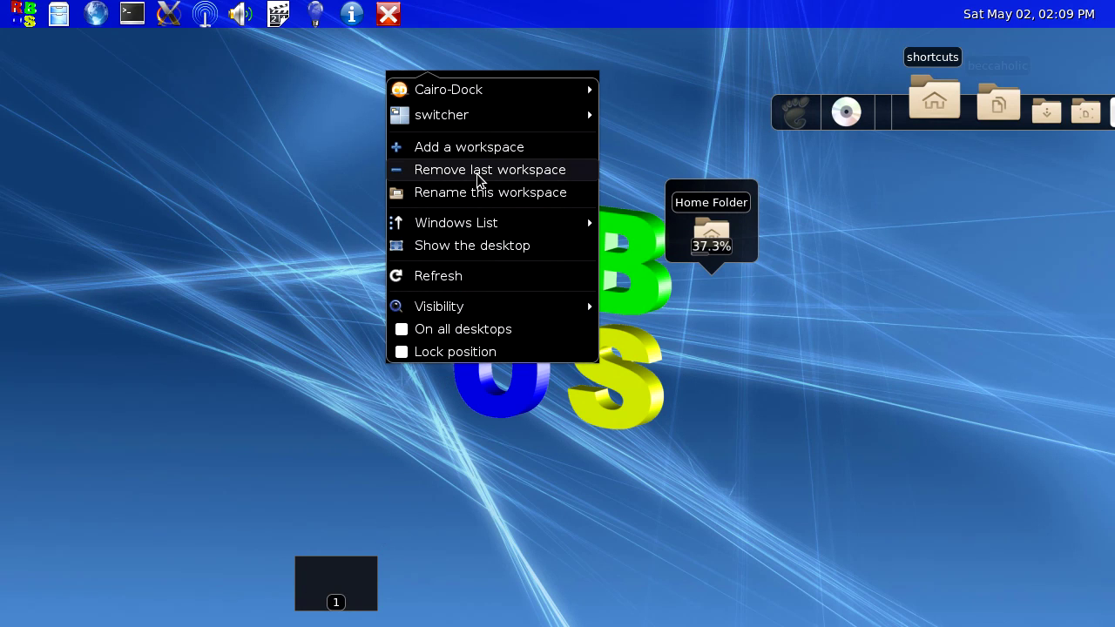
mouse_move(482, 90)
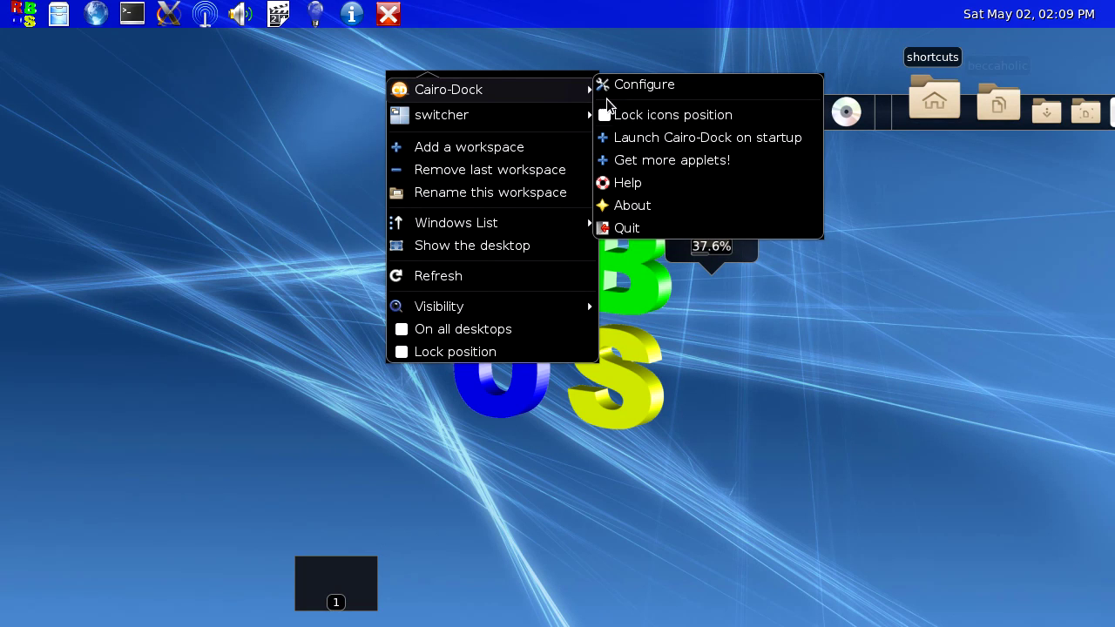
click(628, 227)
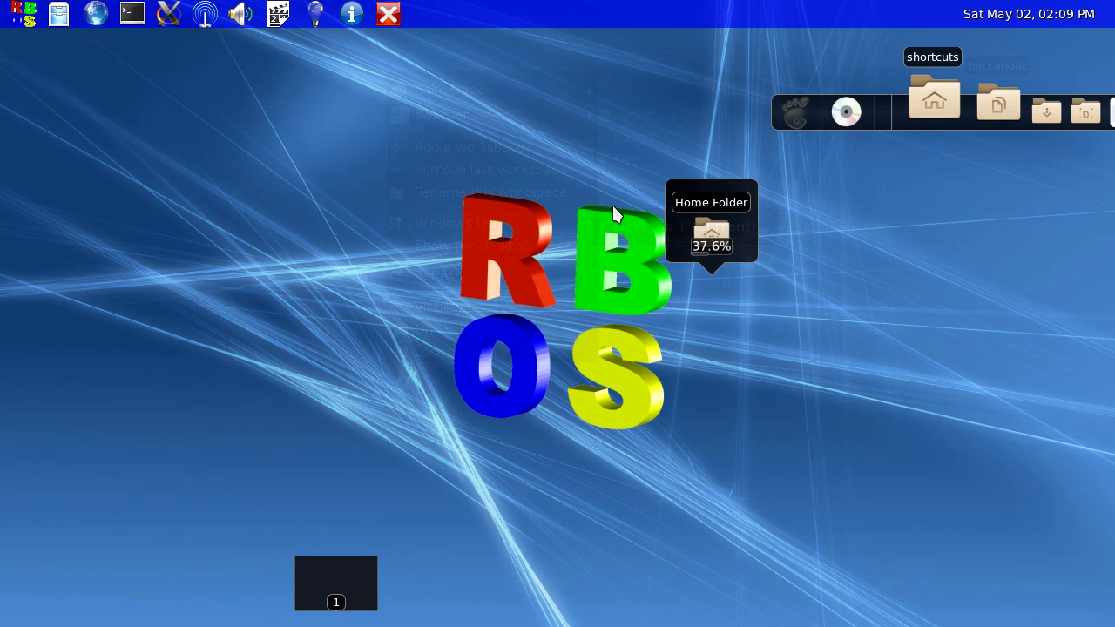
right_click(354, 566)
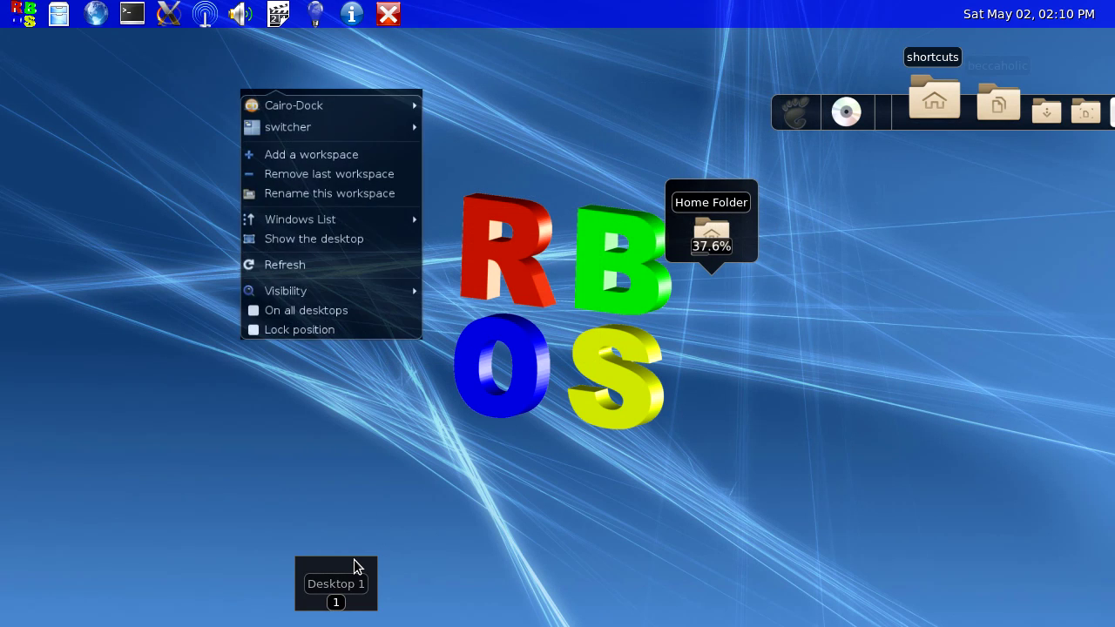
mouse_move(376, 85)
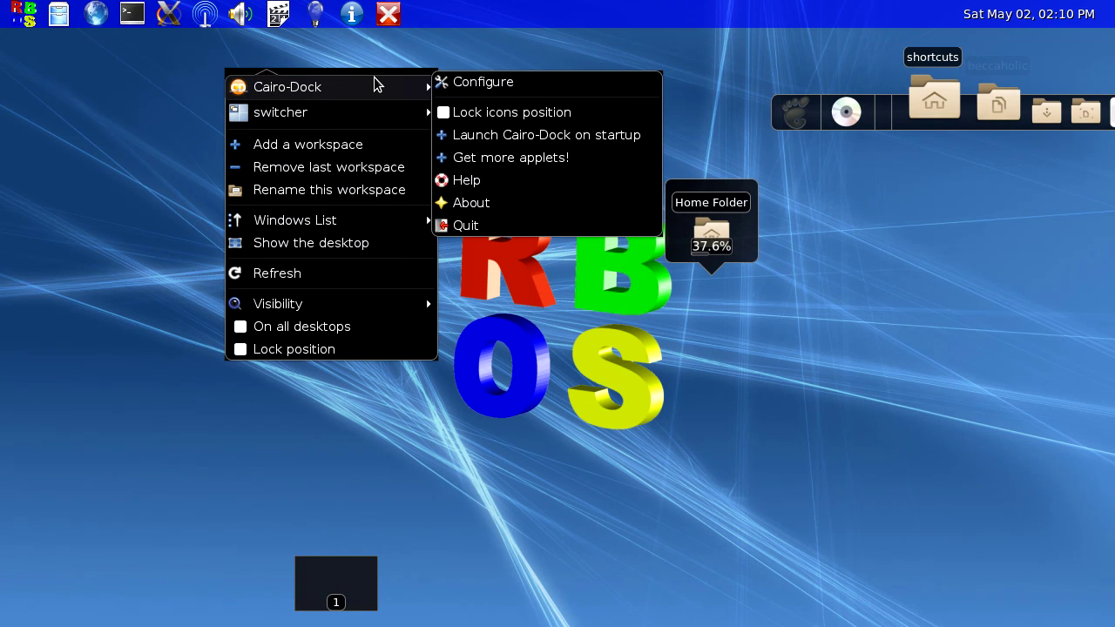
click(500, 205)
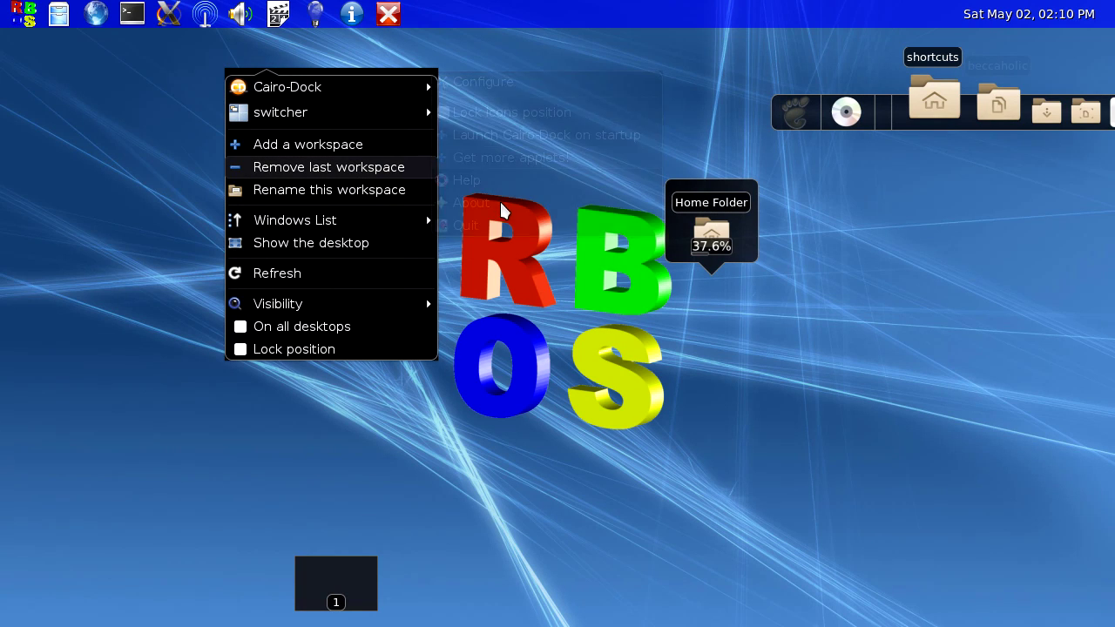
mouse_move(426, 89)
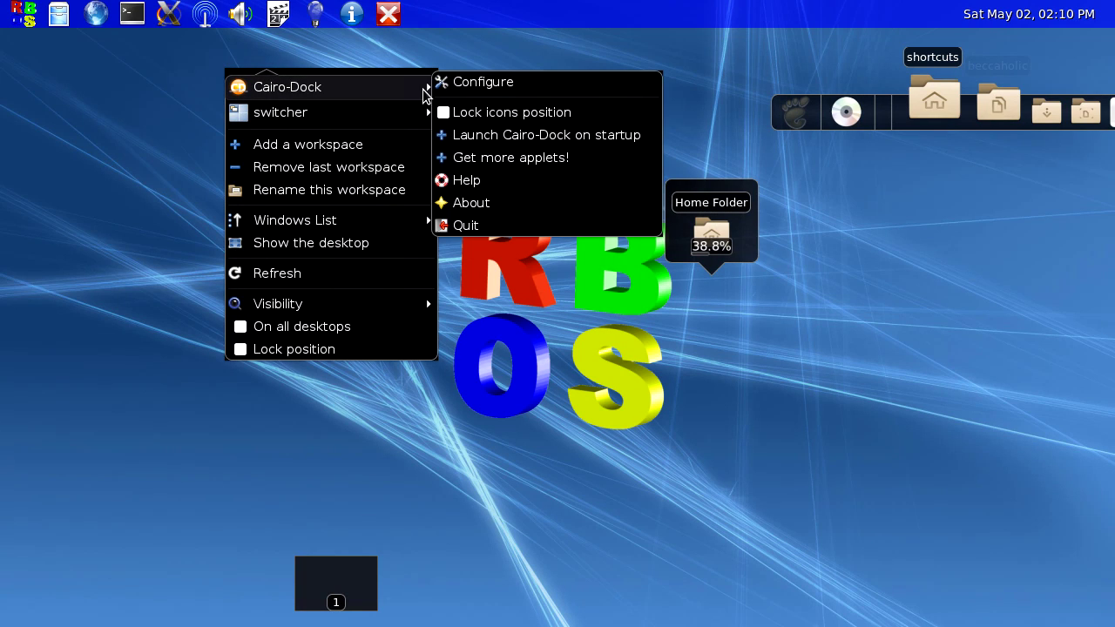
click(478, 224)
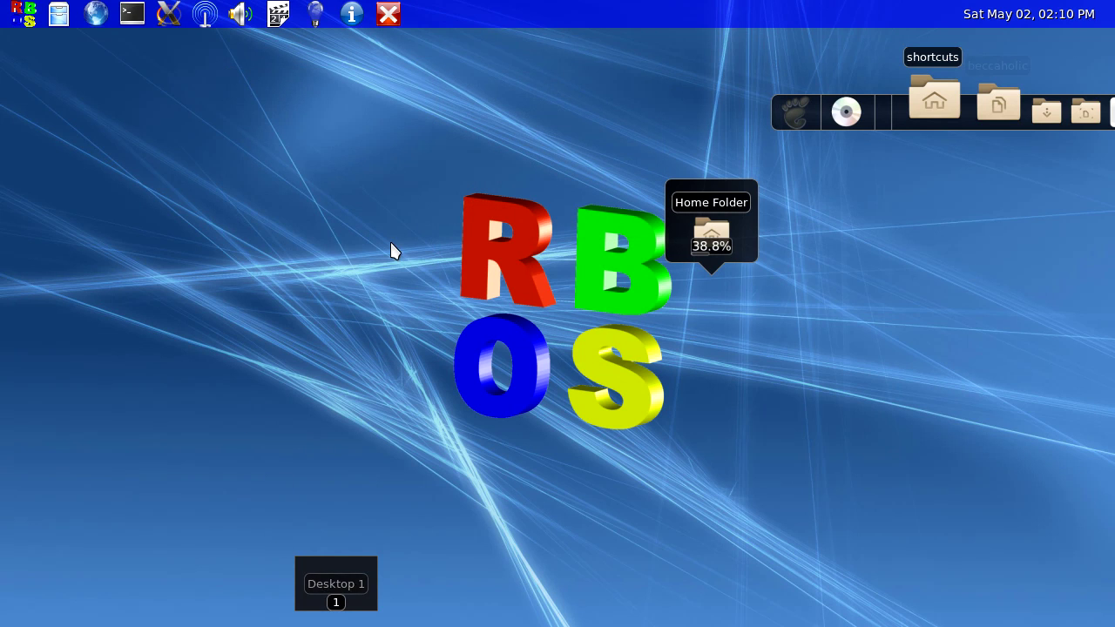
Step: Quit Cairo-Dock from the desktop switcher's options and confirm quitting
right_click(331, 593)
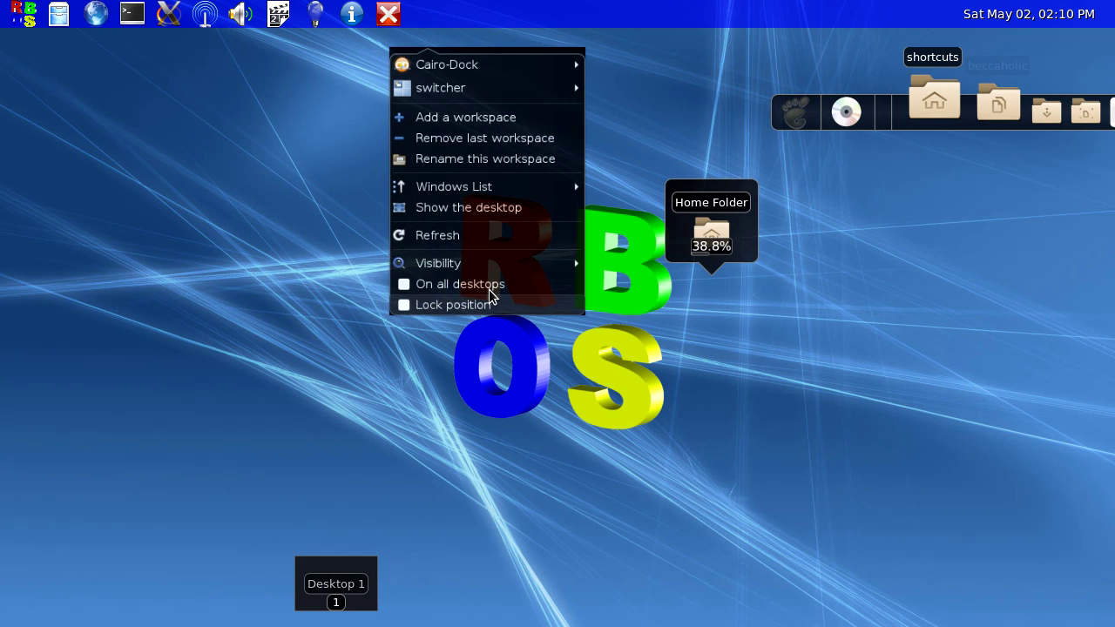
mouse_move(510, 50)
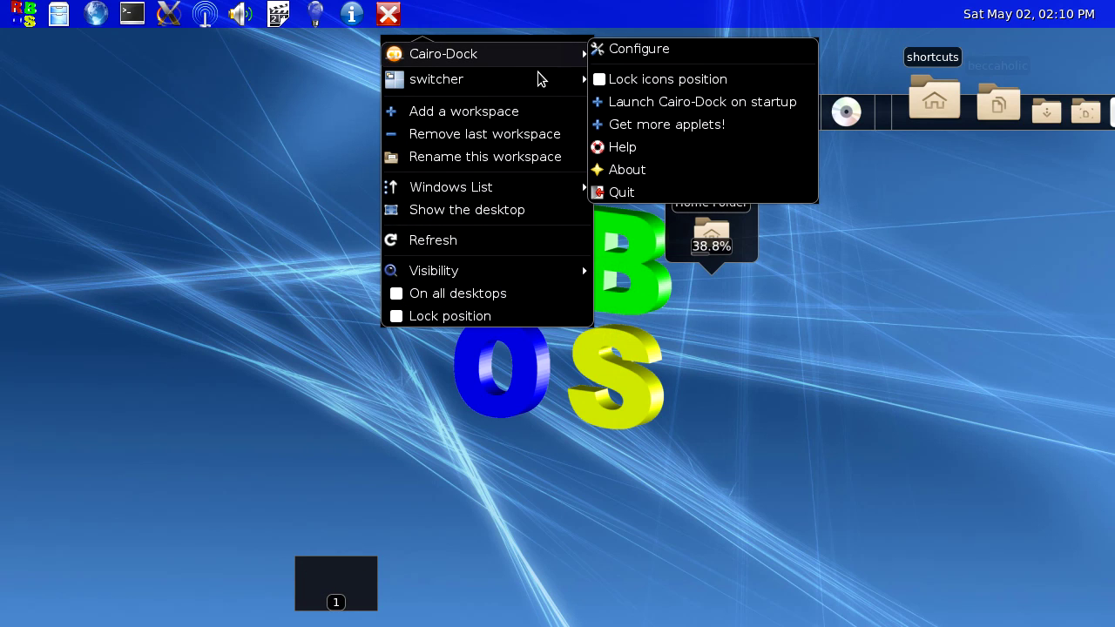
mouse_move(537, 81)
mouse_move(548, 53)
click(618, 193)
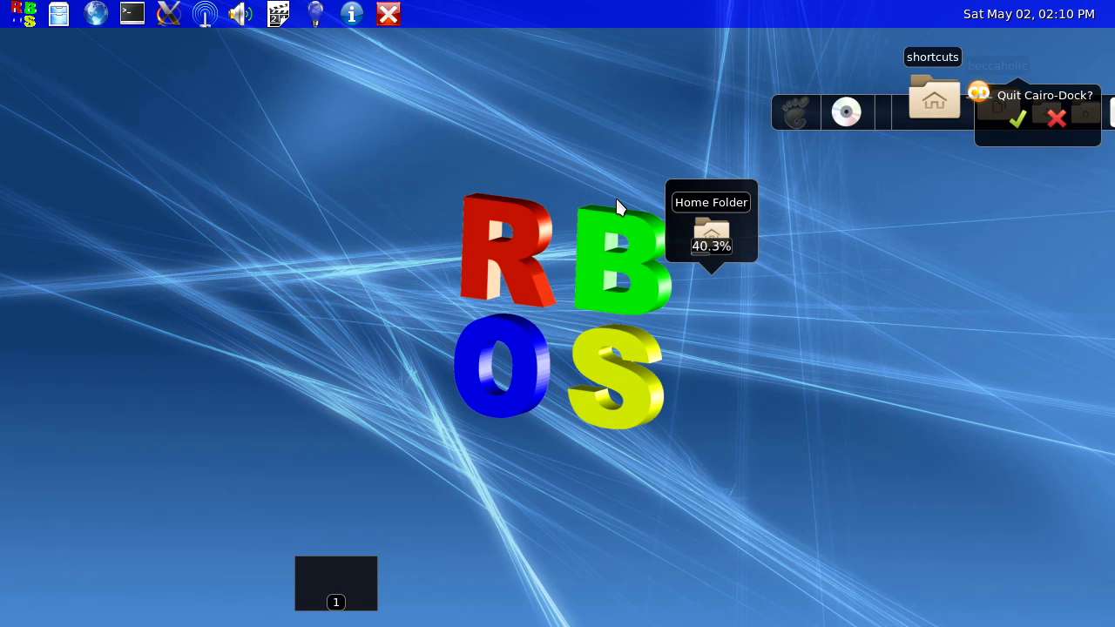
click(1016, 121)
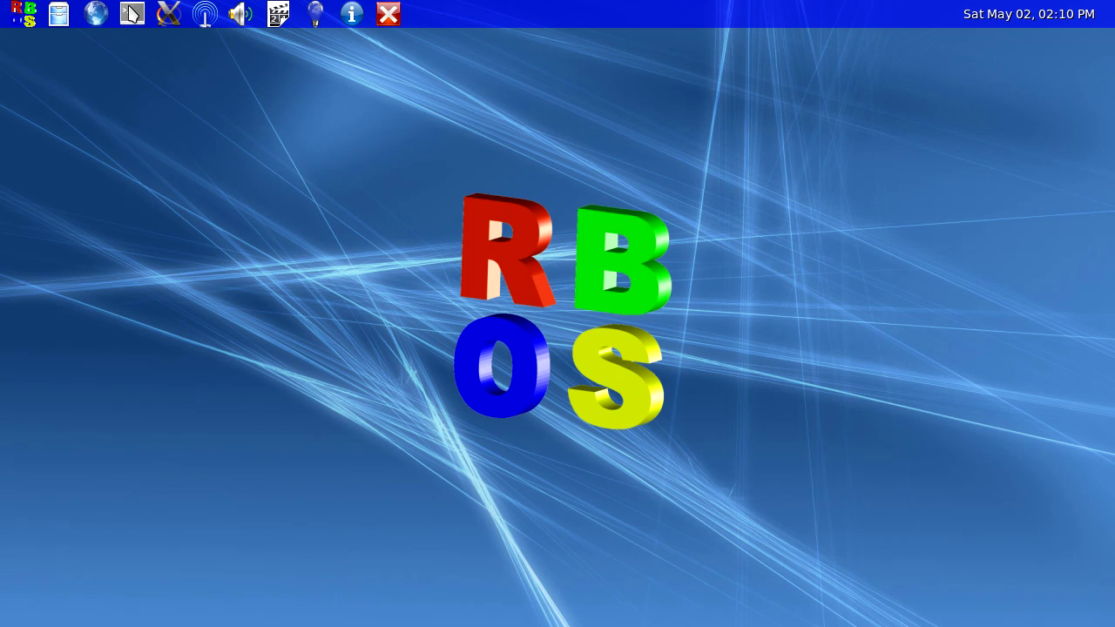
Step: Open a terminal window and maximize it
click(132, 13)
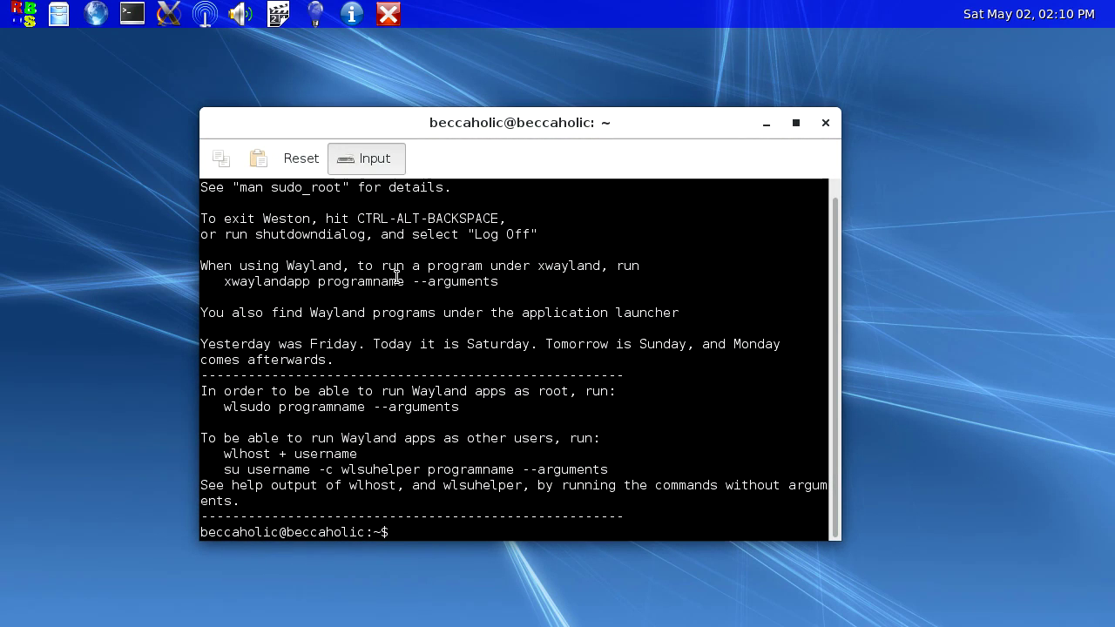
text(s)
key(BackSpace)
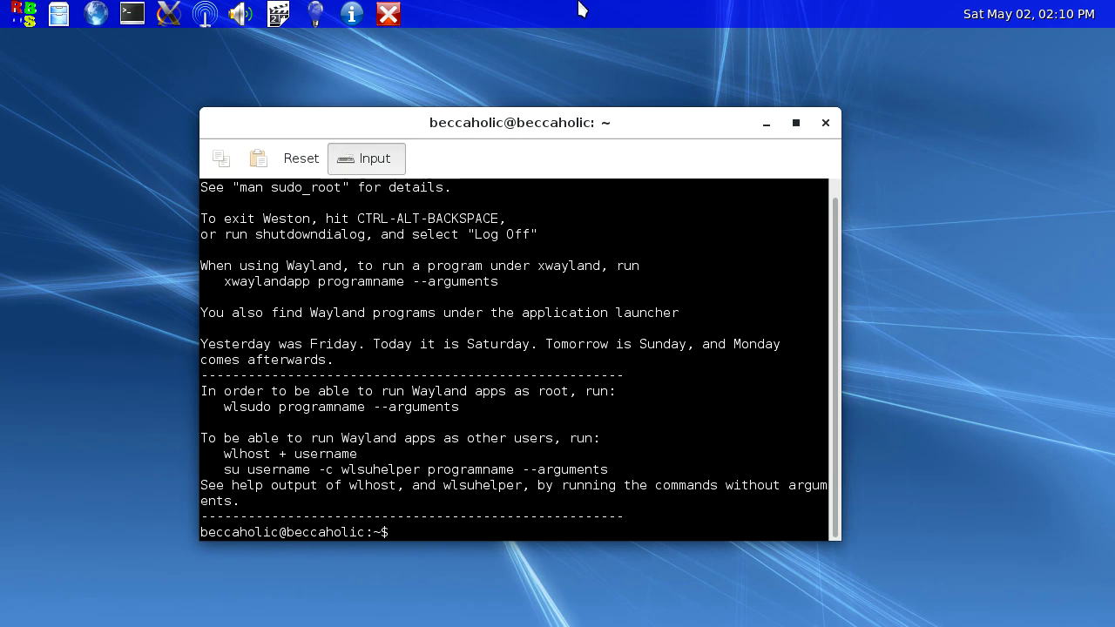
double_click(587, 128)
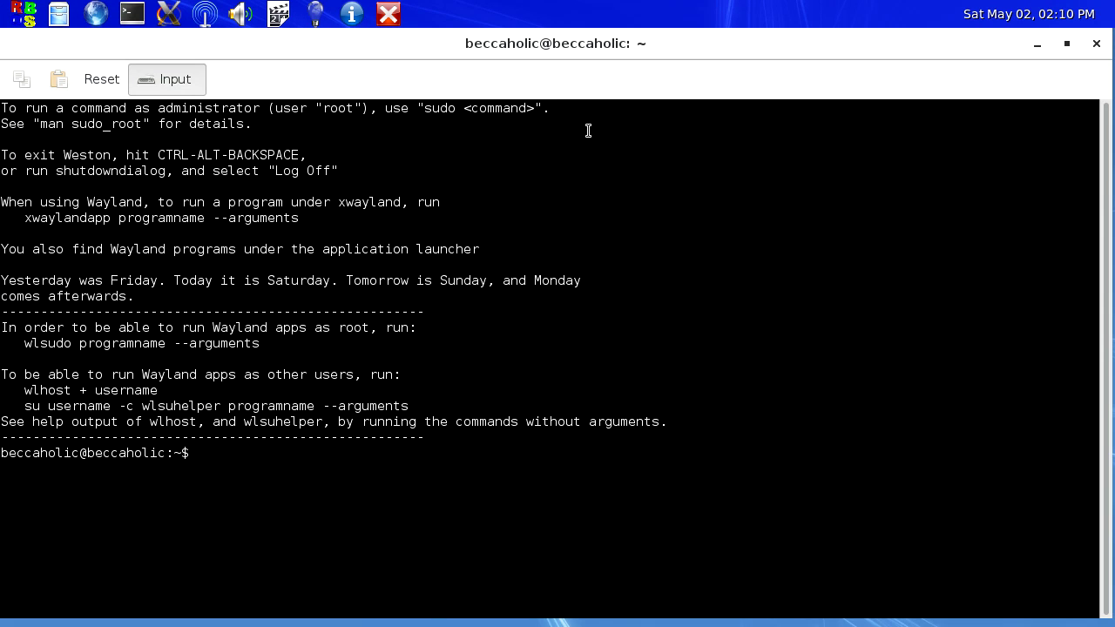
Step: List the available commands beginning with "we" and "weston" in the terminal, and run weston-info
text(we)
key(Tab)
key(Tab)
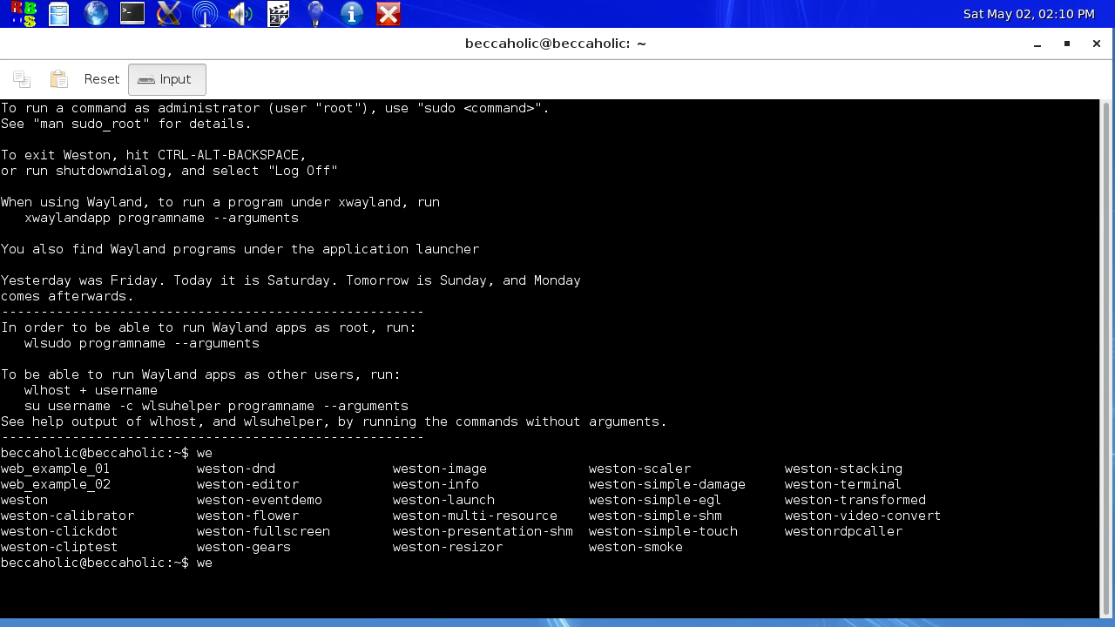
text(ston)
key(Tab)
key(Tab)
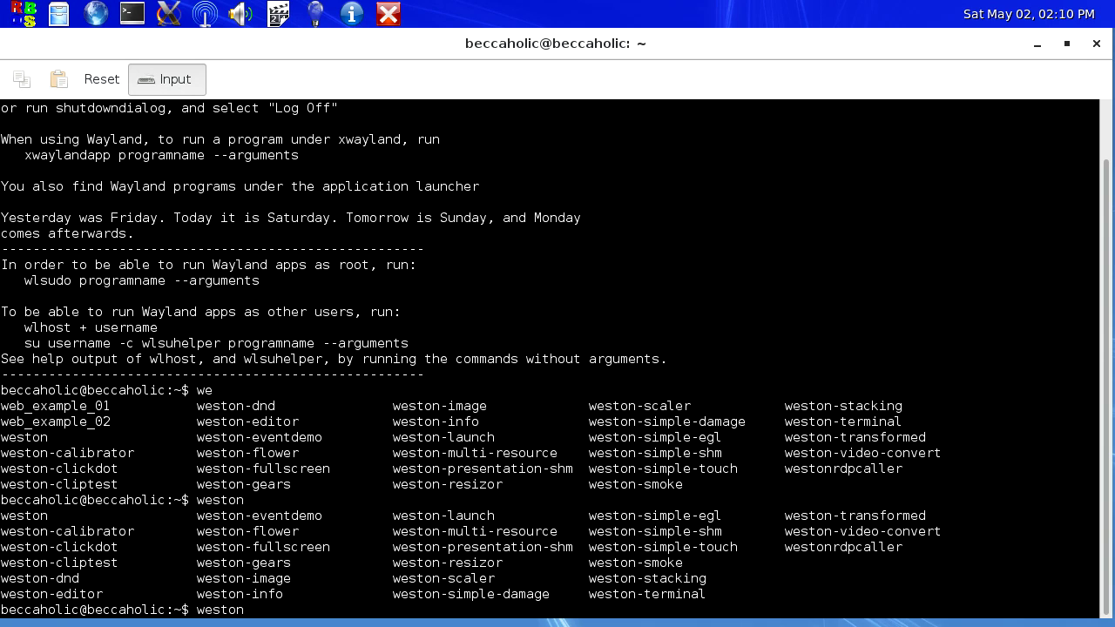
text(-i)
key(Tab)
key(Tab)
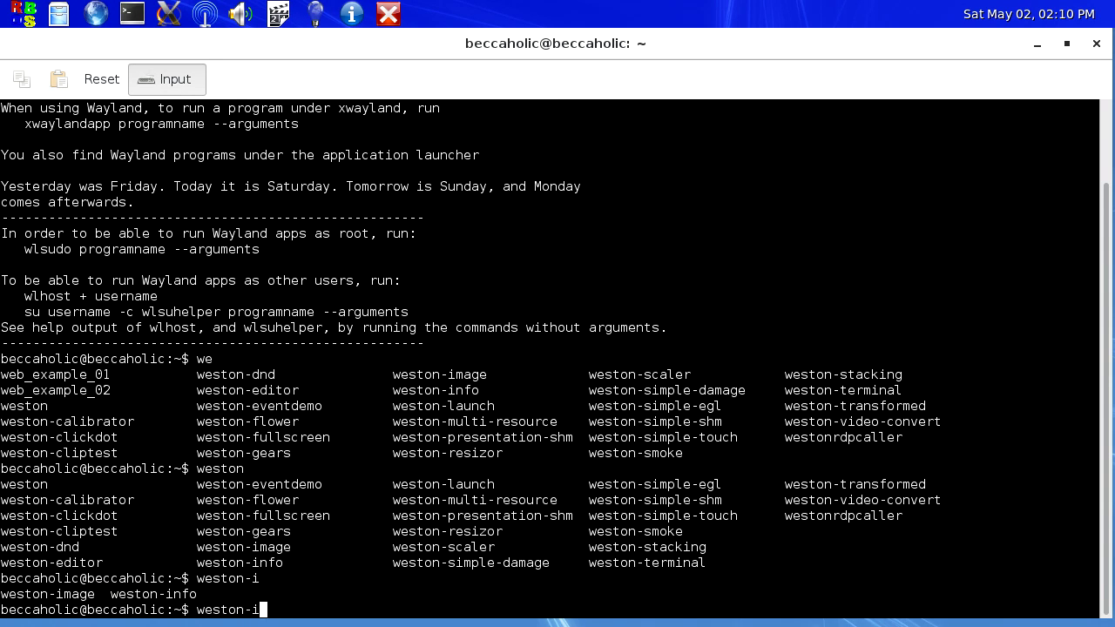
text(nfo)
key(Return)
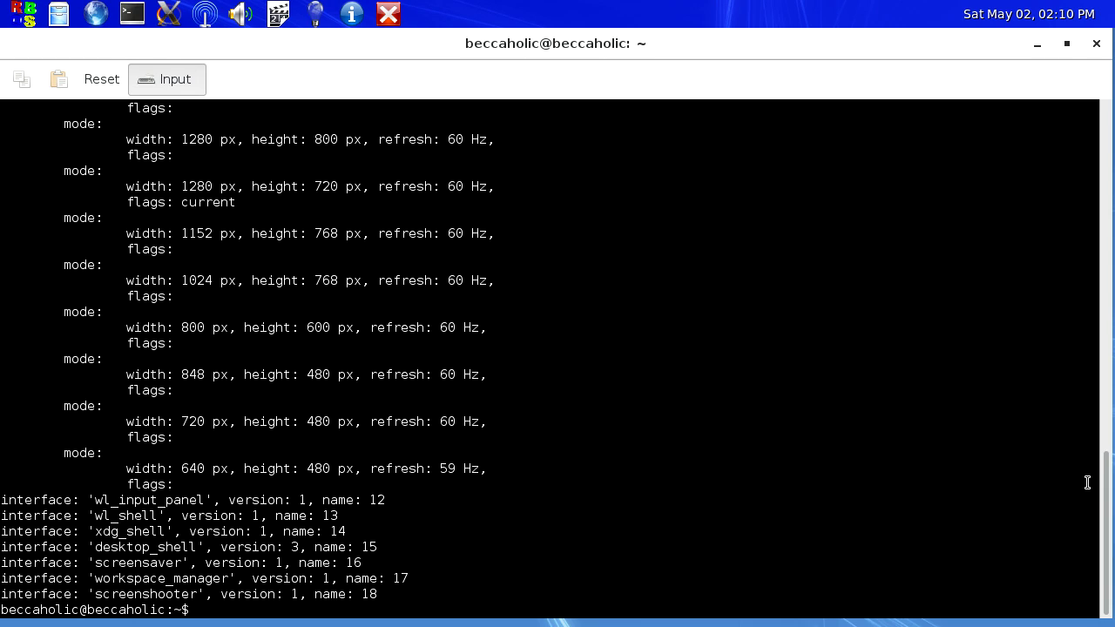
Step: List the available commands starting with "weston" once more below the weston-info output
mouse_move(1099, 523)
mouse_down()
mouse_move(1111, 260)
mouse_move(1109, 529)
mouse_up()
text(we)
key(Tab)
key(Tab)
text(ston)
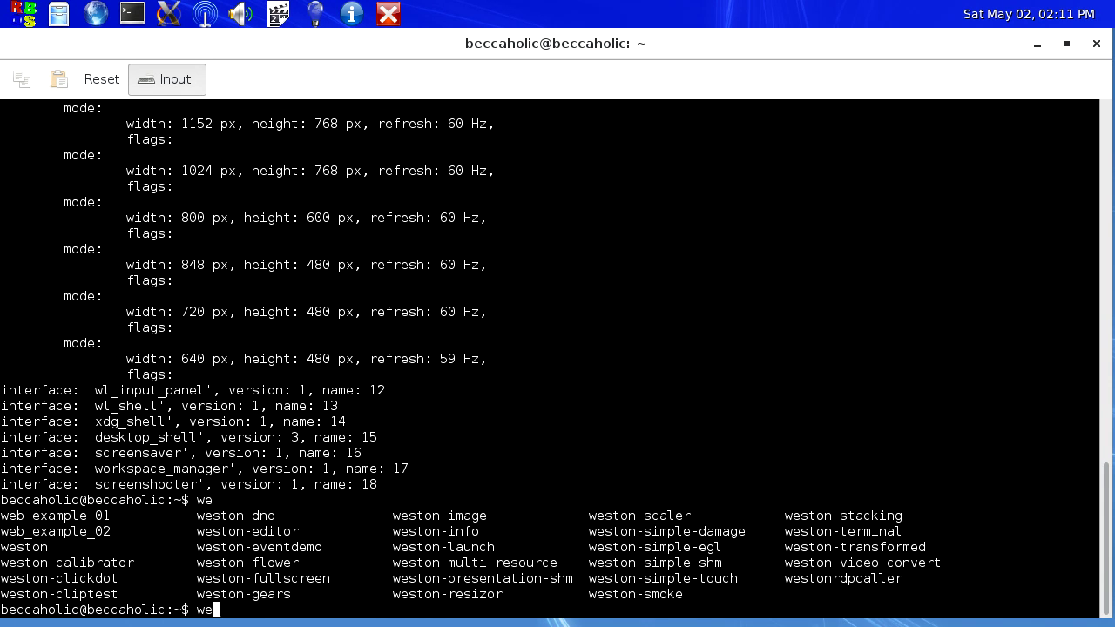
key(Tab)
key(Tab)
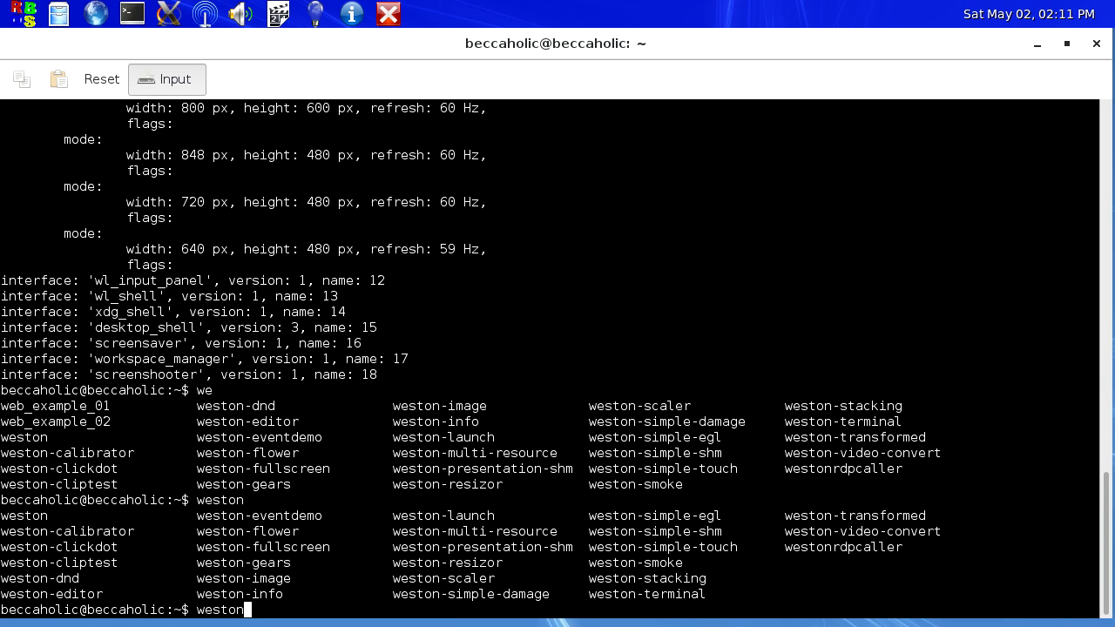
Step: Run weston-calibrator and mark each red calibration cross until the calibration ends
text(-ca)
key(Tab)
key(Return)
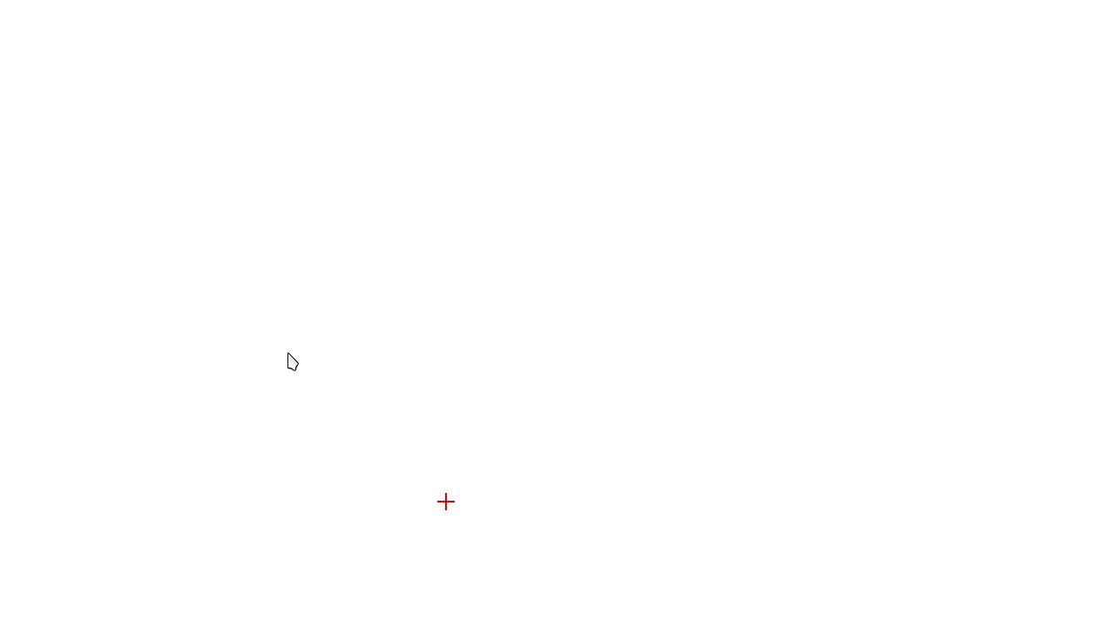
click(459, 507)
click(633, 368)
click(633, 369)
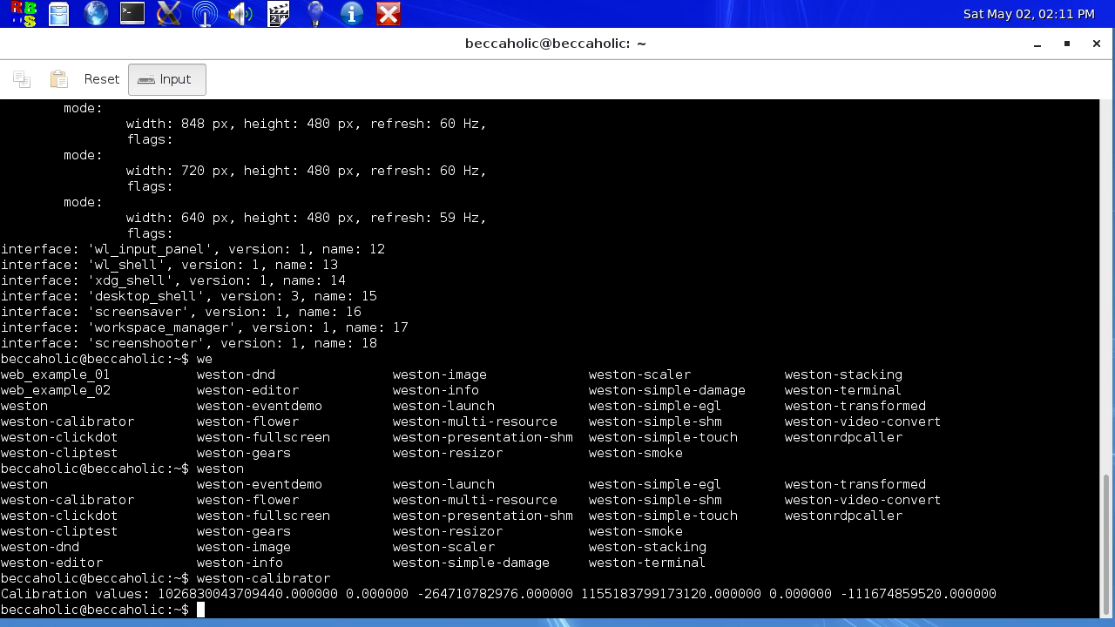
Step: Run weston-gears from the terminal and close the Wayland Gears window
text(weston-ge)
key(Tab)
key(Return)
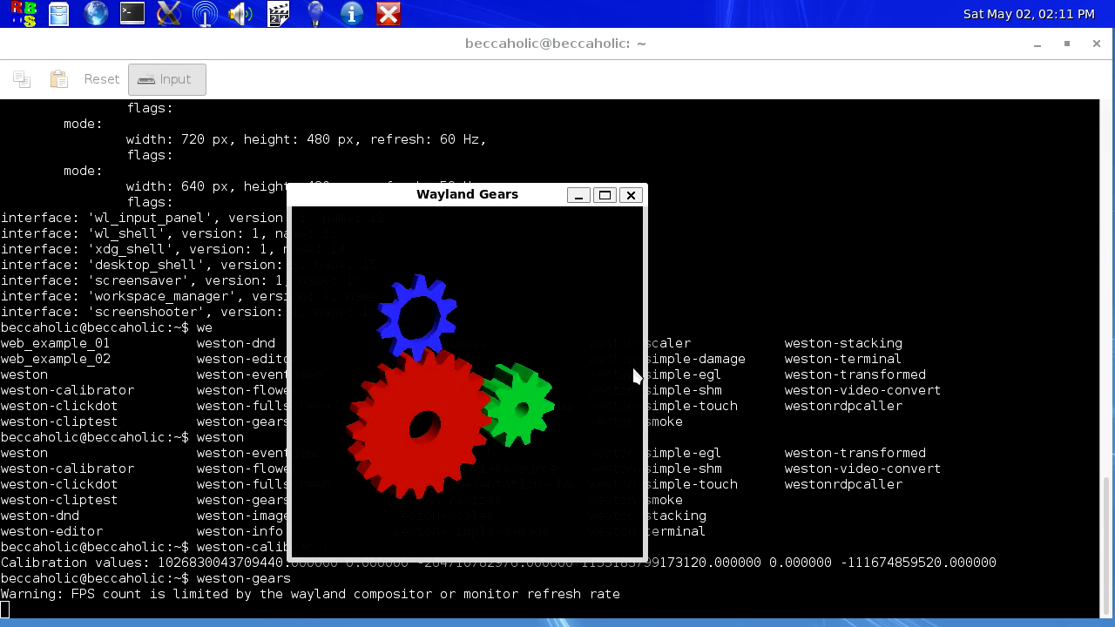
click(632, 196)
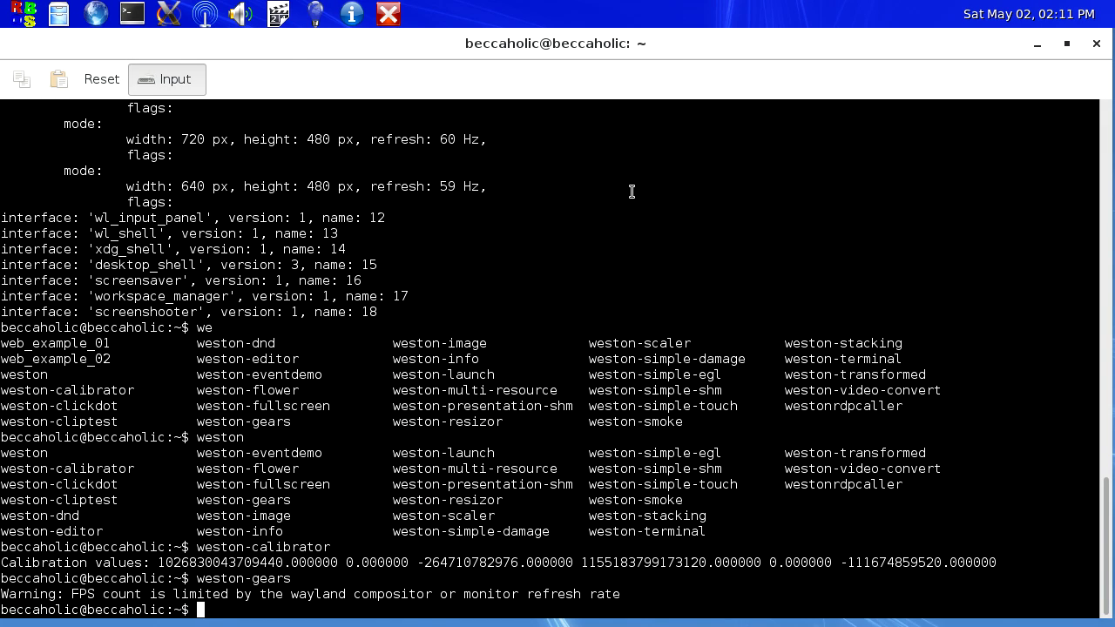
Step: Enter the command weston-simple-egl at the terminal prompt
text(weston-simple--)
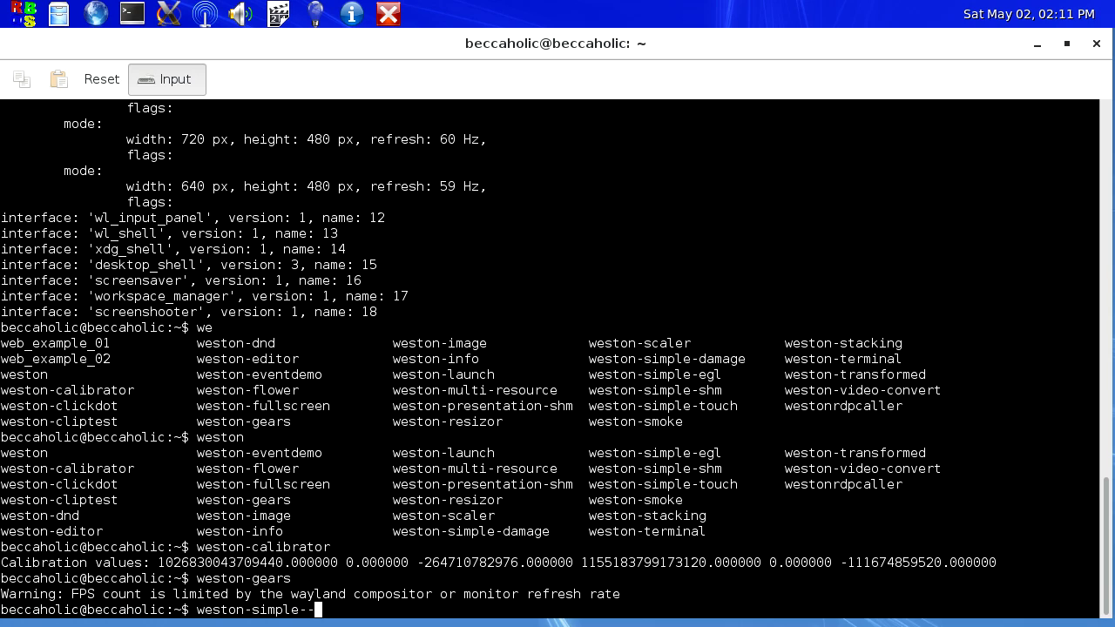
key(BackSpace)
text(egl)
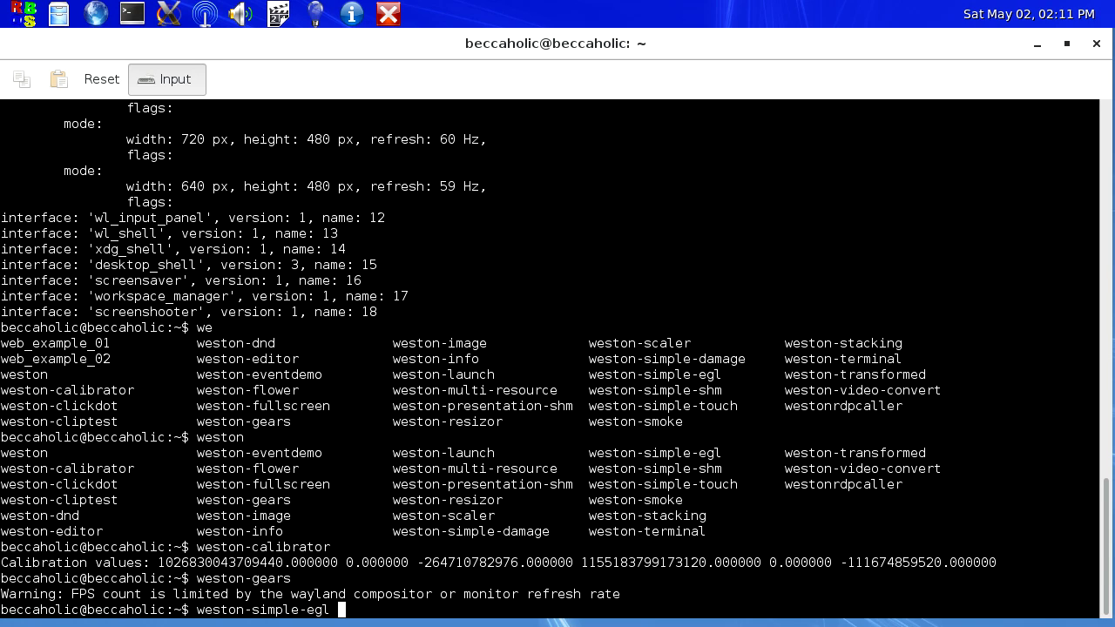